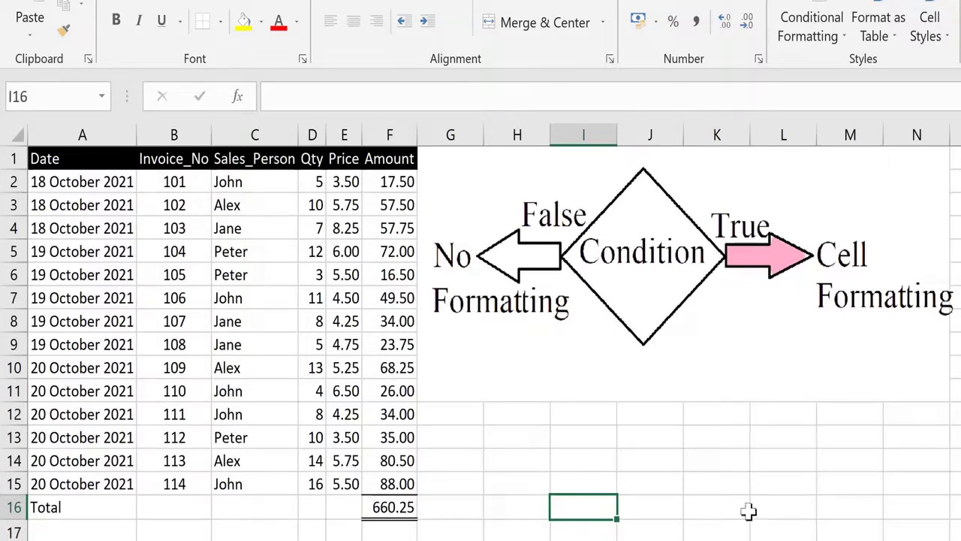
Step: Start a Greater Than highlight rule on the Qty values in D2:D15
{"action": "left_click", "coordinate": [278, 251]}
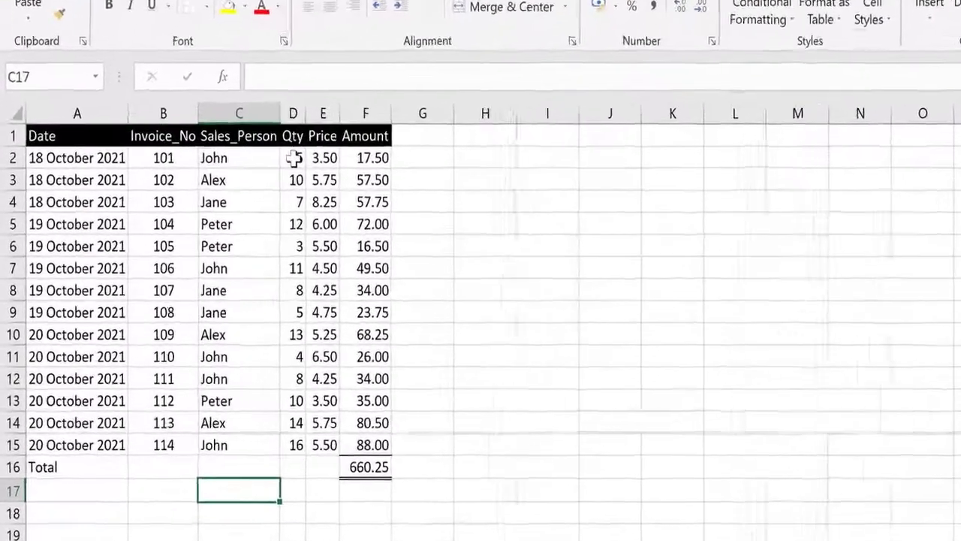
{"action": "left_click", "coordinate": [226, 213]}
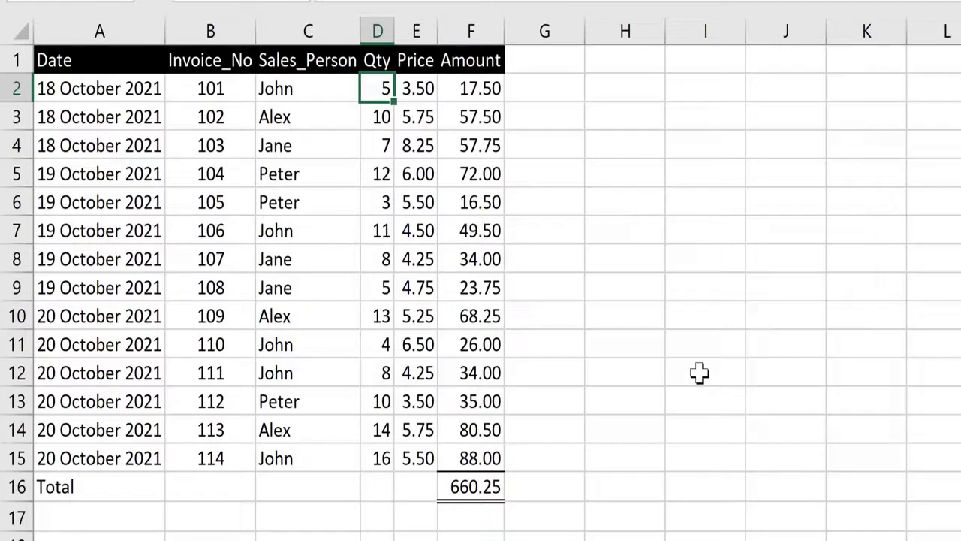
{"action": "key", "text": "Down"}
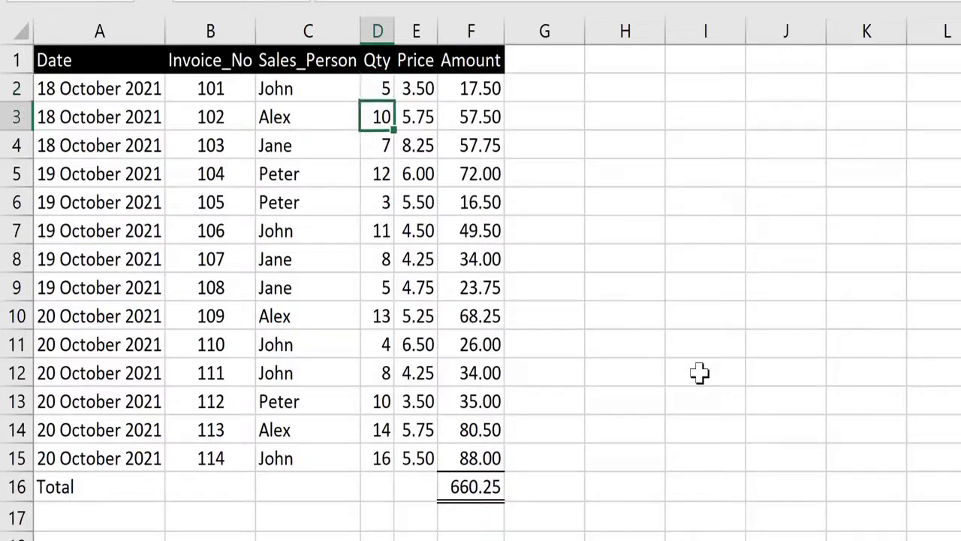
{"action": "key", "text": "Up"}
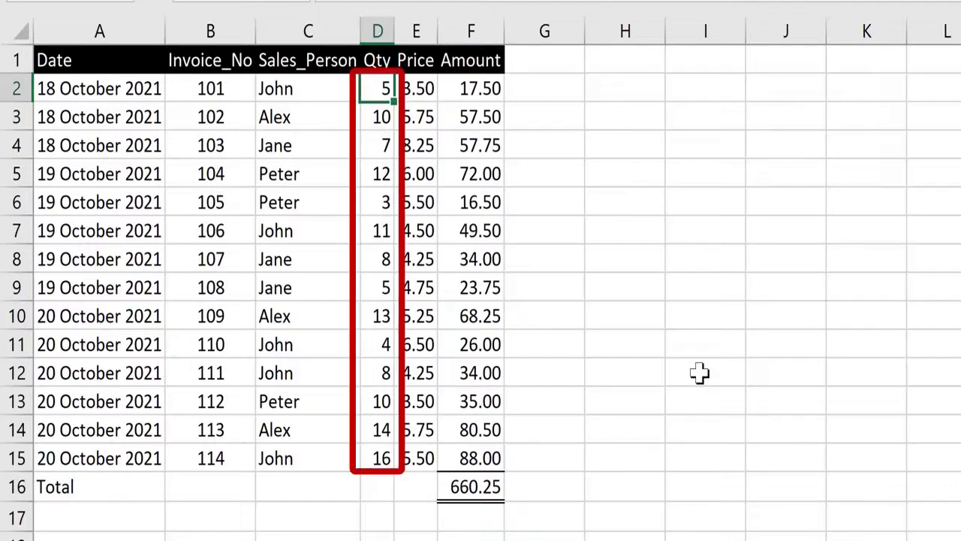
{"action": "key", "text": "shift+Down"}
{"action": "key", "text": "shift+Down"}
{"action": "key", "text": "shift+Down"}
{"action": "key", "text": "shift+Down"}
{"action": "key", "text": "shift+Down"}
{"action": "key", "text": "shift+Down"}
{"action": "key", "text": "shift+Down"}
{"action": "key", "text": "shift+Down"}
{"action": "key", "text": "shift+Down"}
{"action": "key", "text": "shift+Down"}
{"action": "key", "text": "shift+Down"}
{"action": "key", "text": "shift+Down"}
{"action": "key", "text": "shift+Down"}
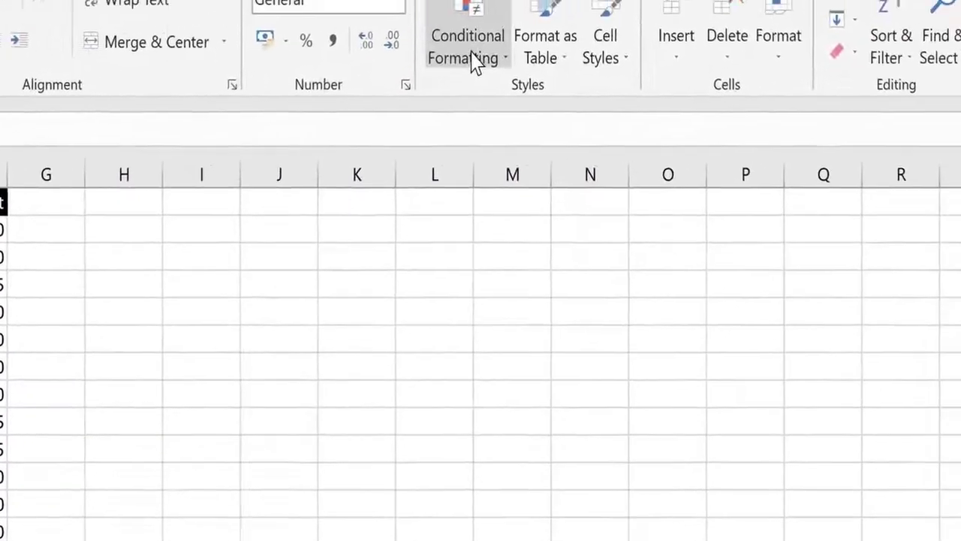
{"action": "left_click", "coordinate": [649, 11]}
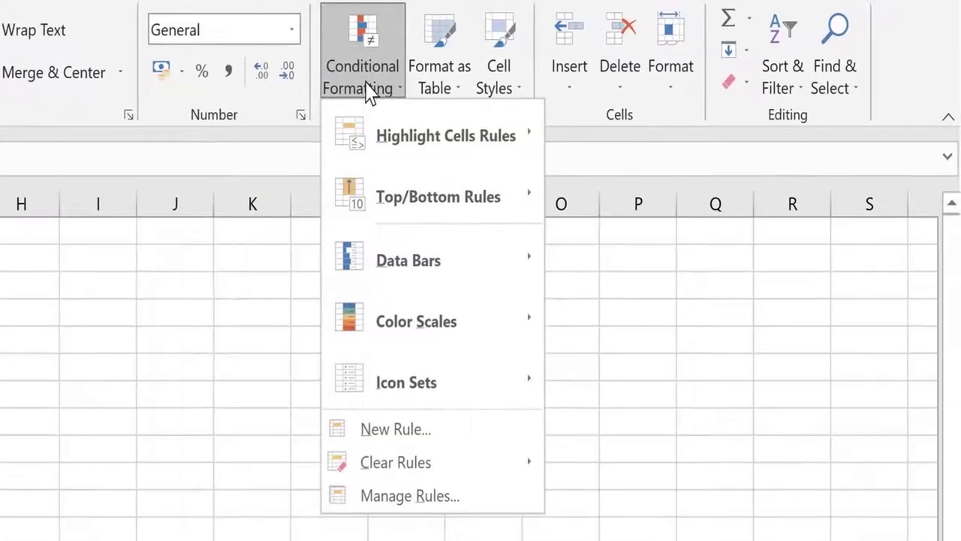
{"action": "mouse_move", "coordinate": [387, 142]}
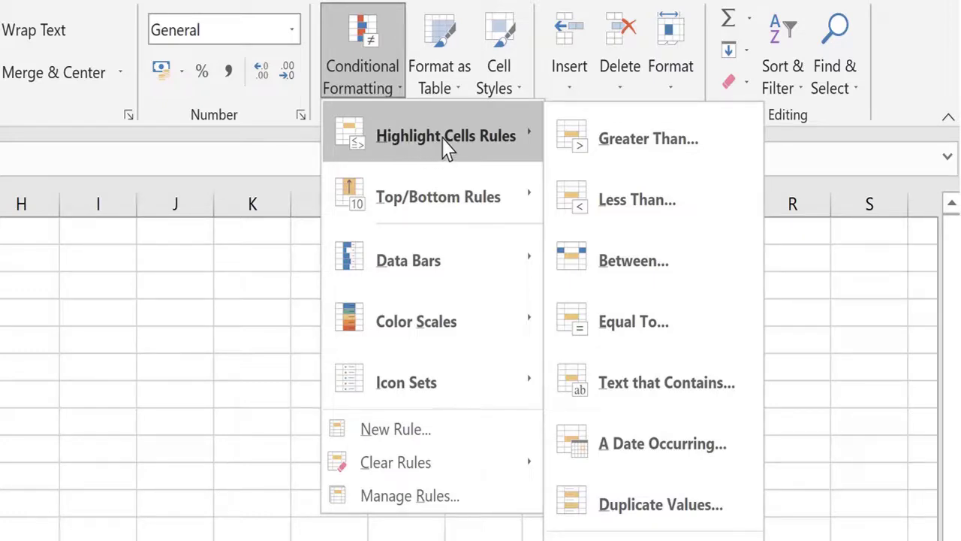
{"action": "left_click", "coordinate": [644, 148]}
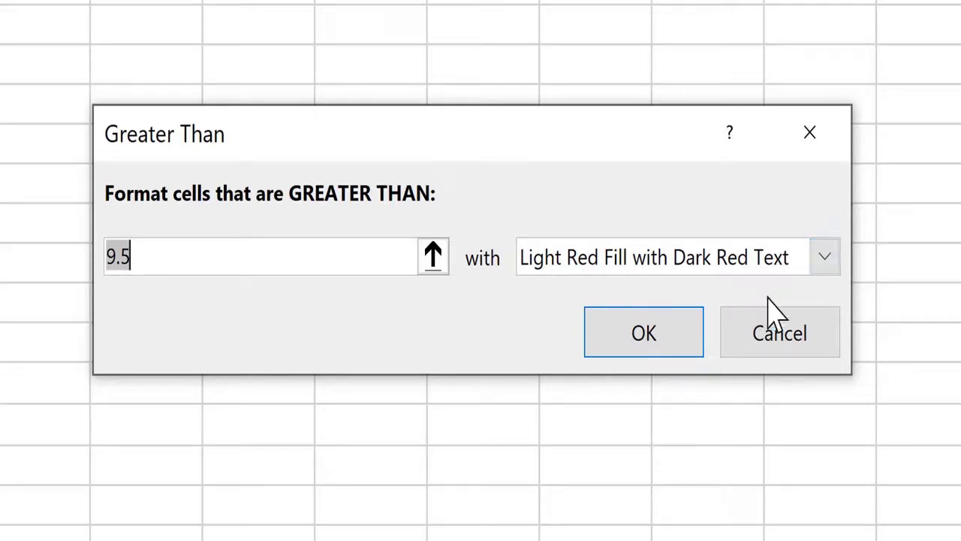
Step: Choose a custom format for the Greater Than rule, with blue font colour and bold style
{"action": "left_click", "coordinate": [826, 259]}
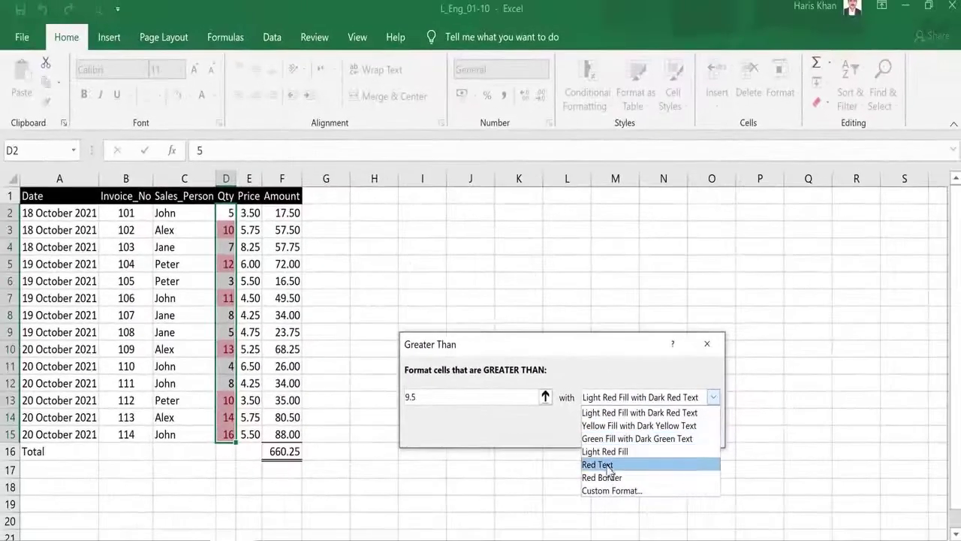
{"action": "left_click", "coordinate": [610, 492]}
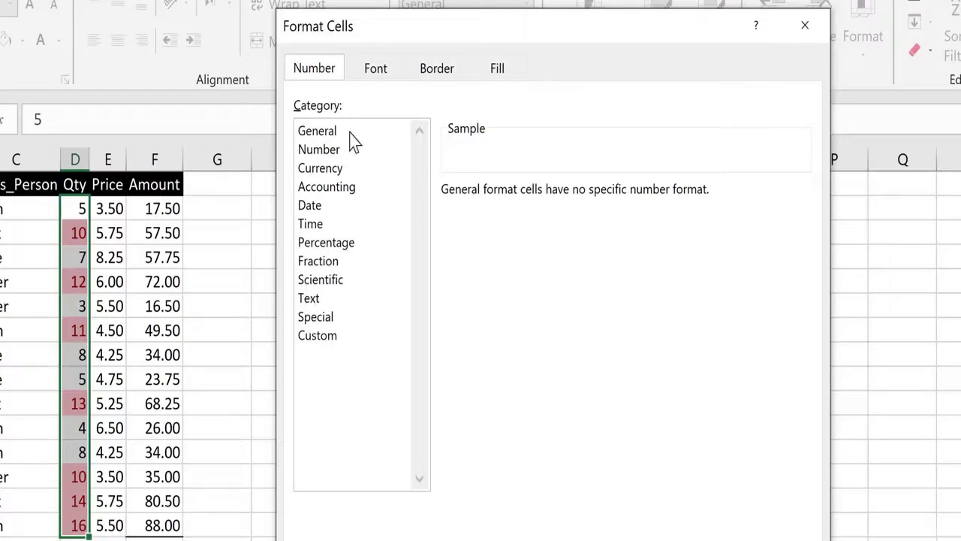
{"action": "left_click", "coordinate": [380, 73]}
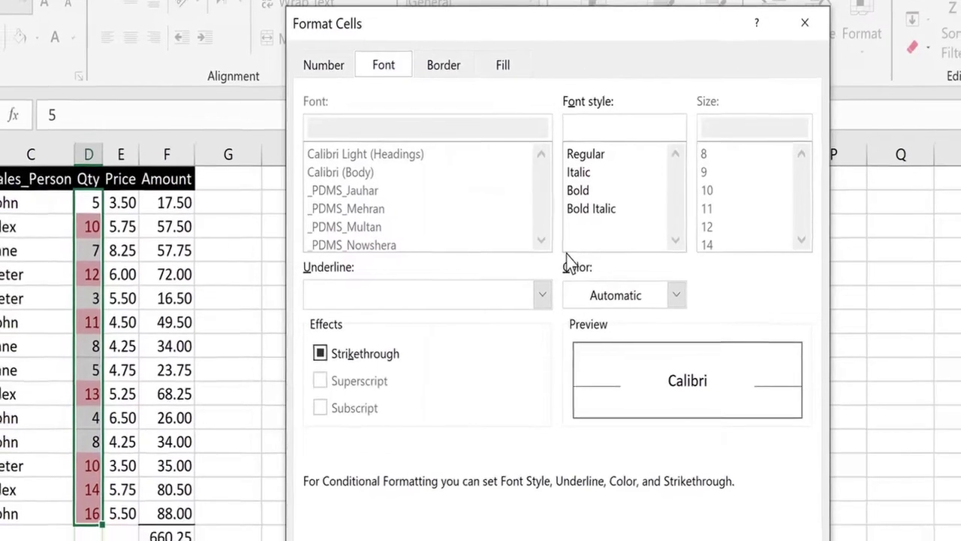
{"action": "left_click", "coordinate": [674, 302]}
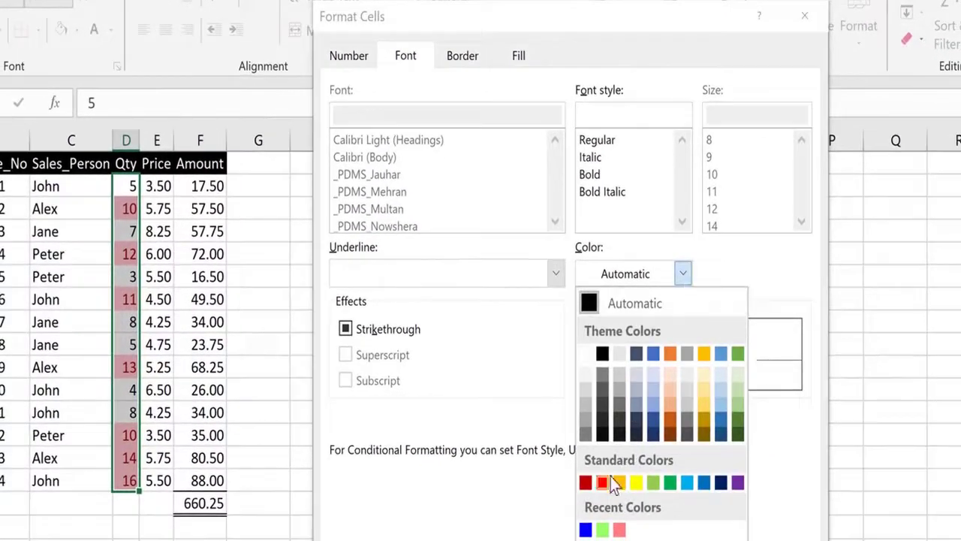
{"action": "left_click", "coordinate": [585, 530]}
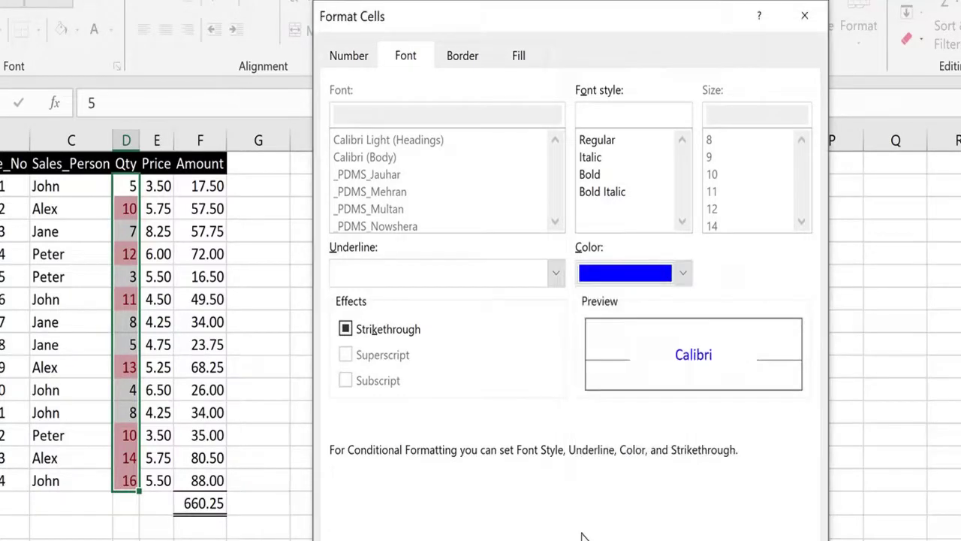
{"action": "left_click", "coordinate": [593, 174]}
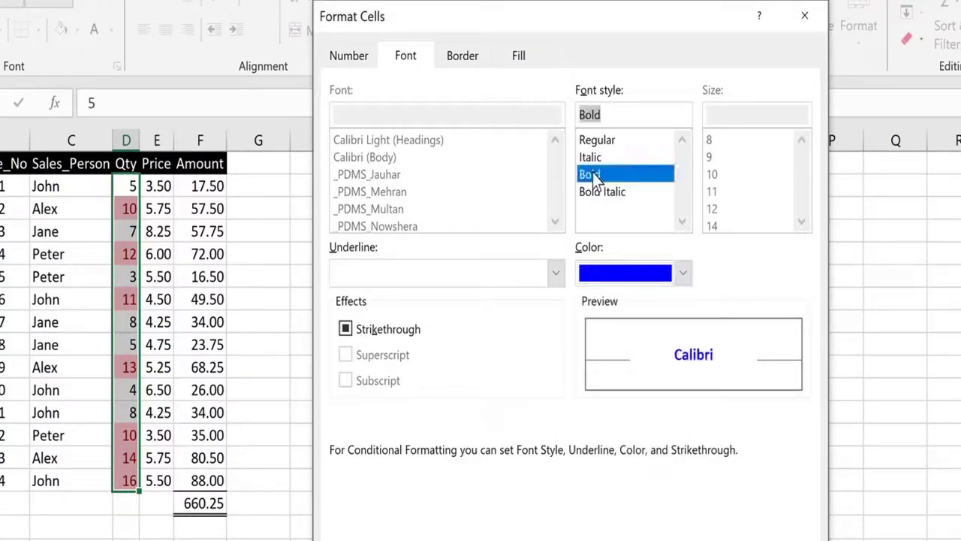
Step: Add a solid red outline border to the rule's custom format
{"action": "left_click", "coordinate": [467, 60]}
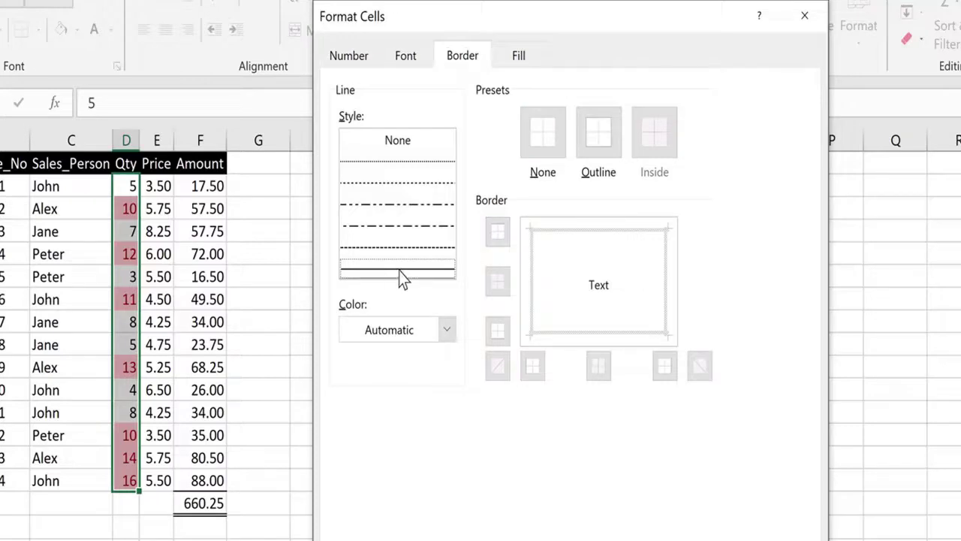
{"action": "left_click", "coordinate": [442, 333]}
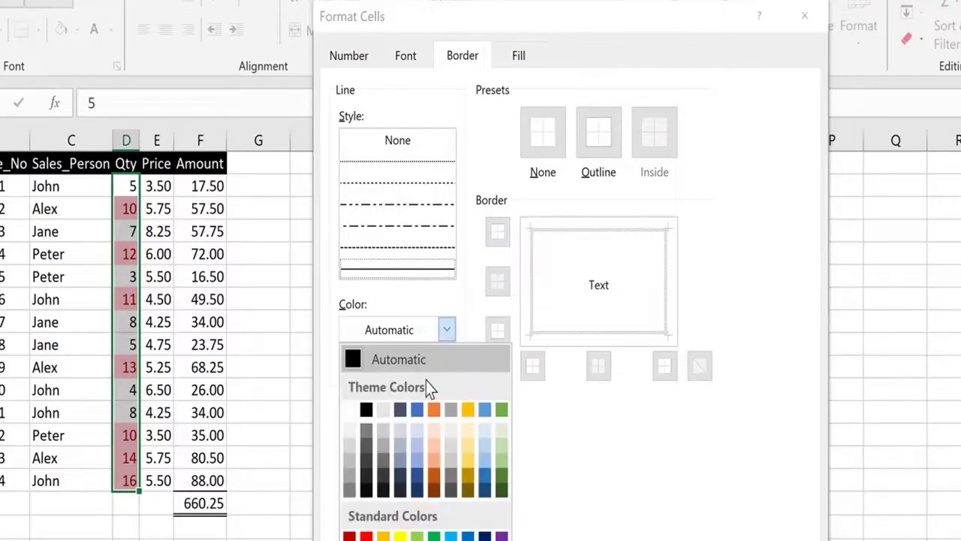
{"action": "left_click", "coordinate": [366, 536]}
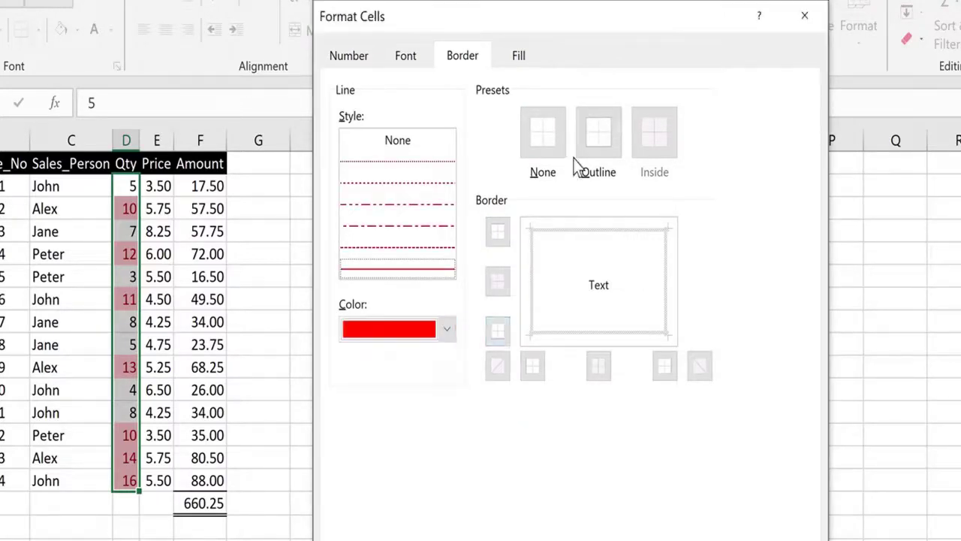
{"action": "left_click", "coordinate": [586, 158]}
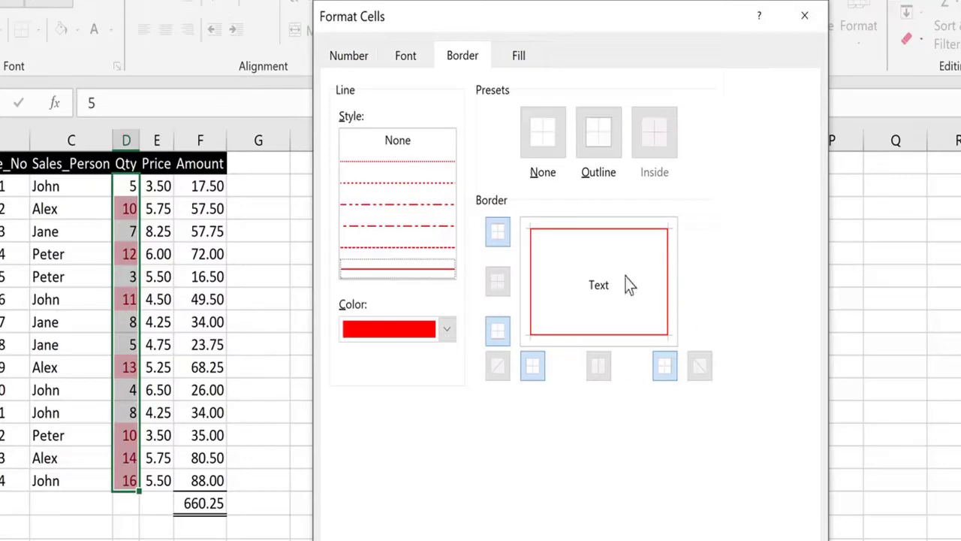
Step: Give the custom format a light green fill and apply the rule to quantities greater than 9.5
{"action": "left_click", "coordinate": [525, 55]}
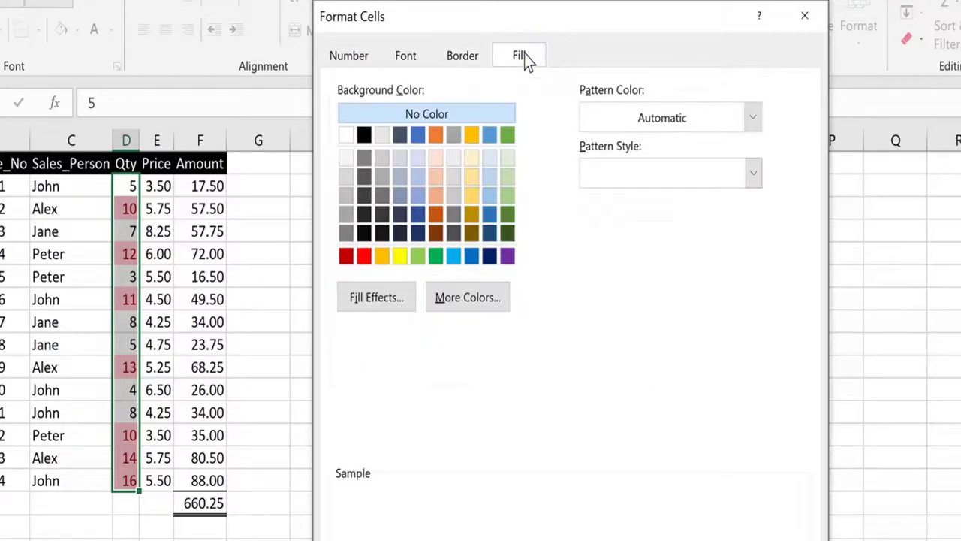
{"action": "left_click", "coordinate": [508, 177]}
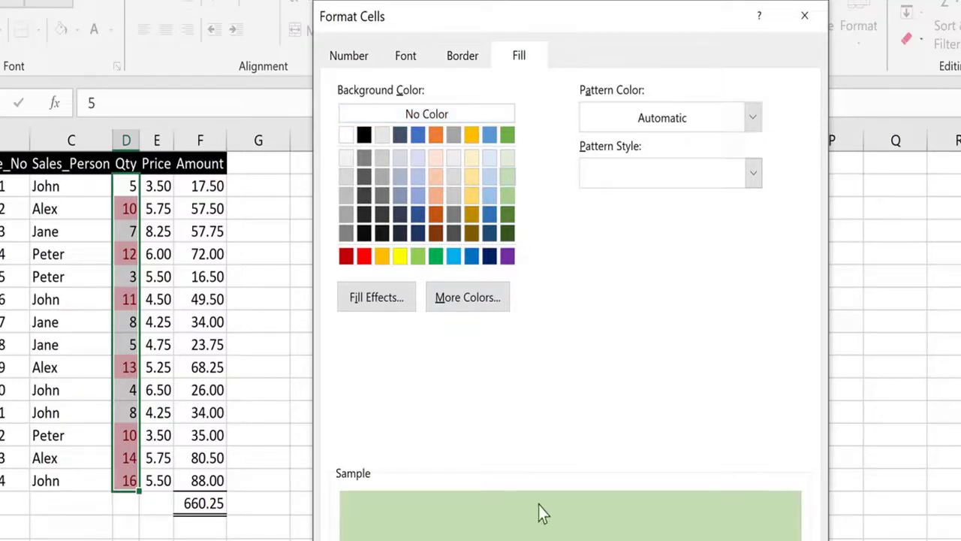
{"action": "left_click", "coordinate": [698, 540]}
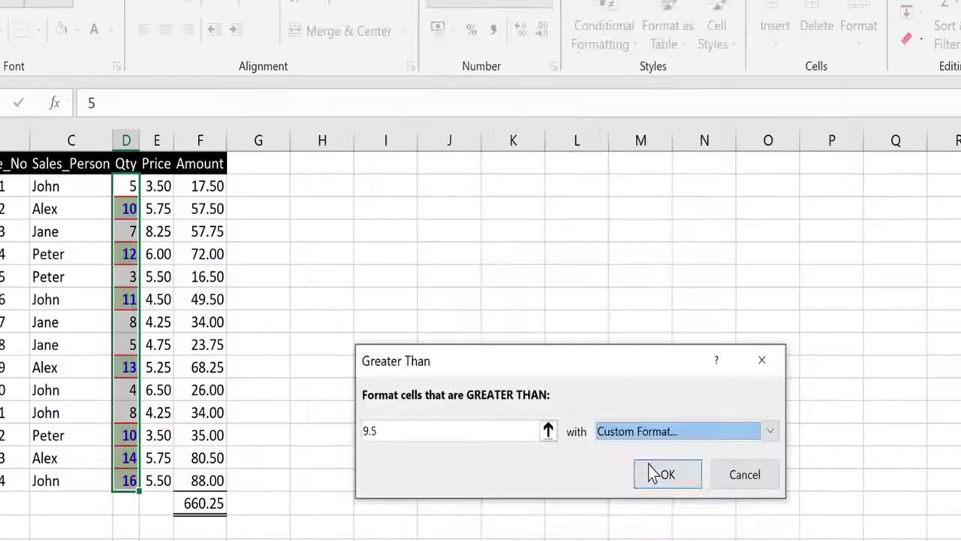
{"action": "left_click", "coordinate": [648, 474]}
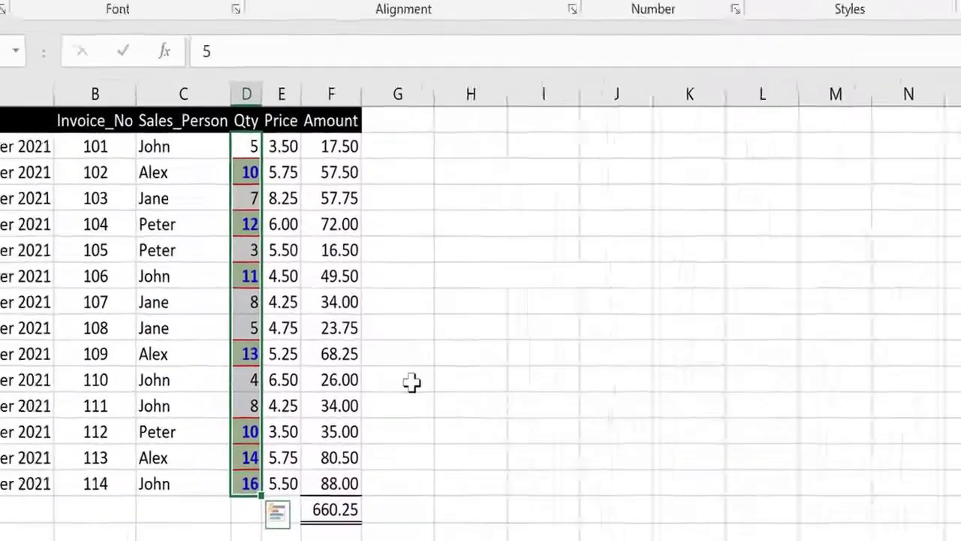
Step: Check the highlighted quantities in D3, D5, D7, D10, D13, D14 and D15 one by one
{"action": "left_click", "coordinate": [126, 209]}
{"action": "left_click", "coordinate": [126, 255]}
{"action": "left_click", "coordinate": [398, 248]}
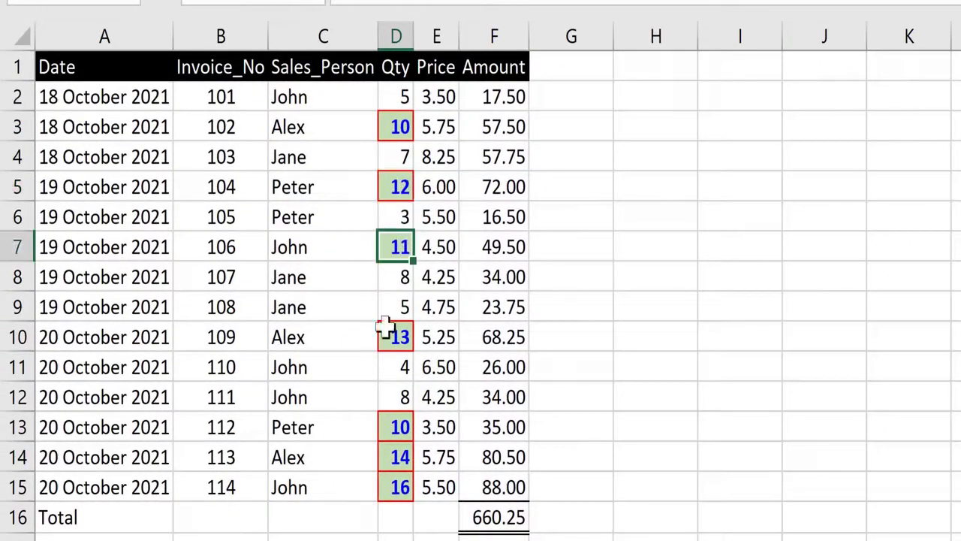
{"action": "left_click", "coordinate": [393, 342]}
{"action": "left_click", "coordinate": [396, 427]}
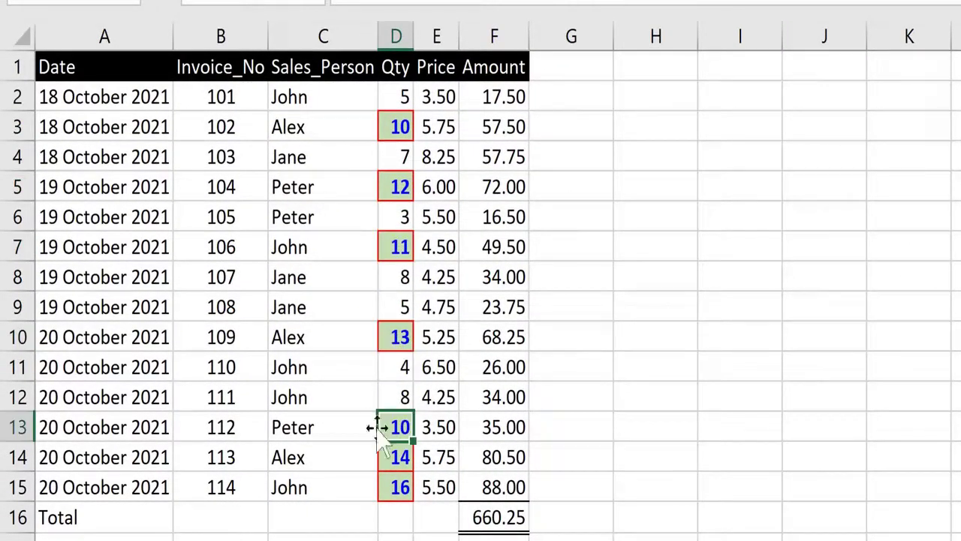
{"action": "left_click", "coordinate": [398, 457]}
{"action": "left_click", "coordinate": [385, 494]}
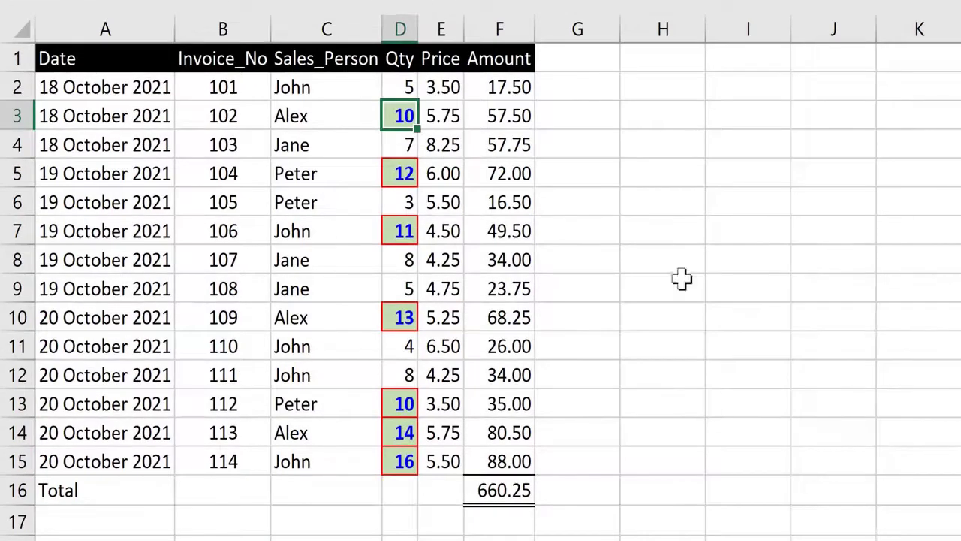
Step: Change the quantity of invoice 102 in D3 to 9 to test the rule
{"action": "key", "text": "Left"}
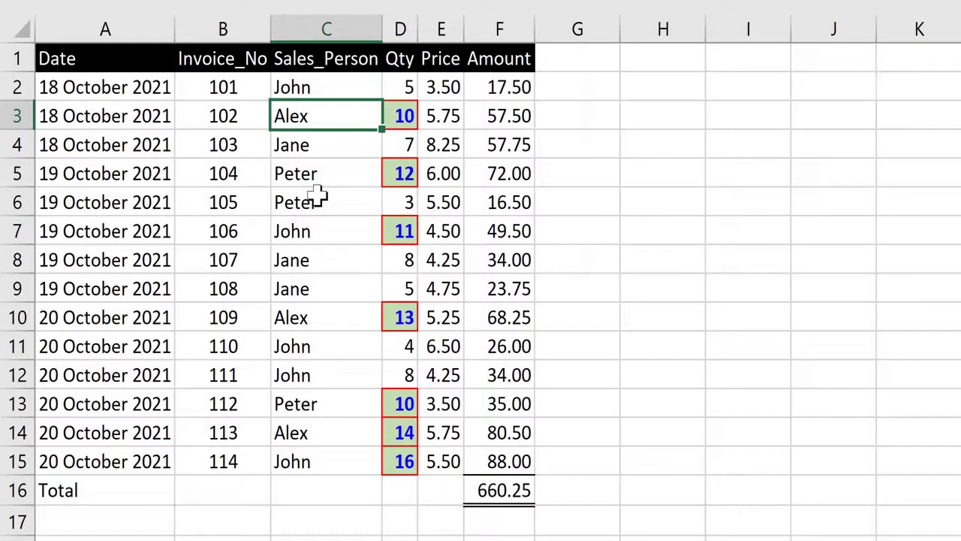
{"action": "key", "text": "Right"}
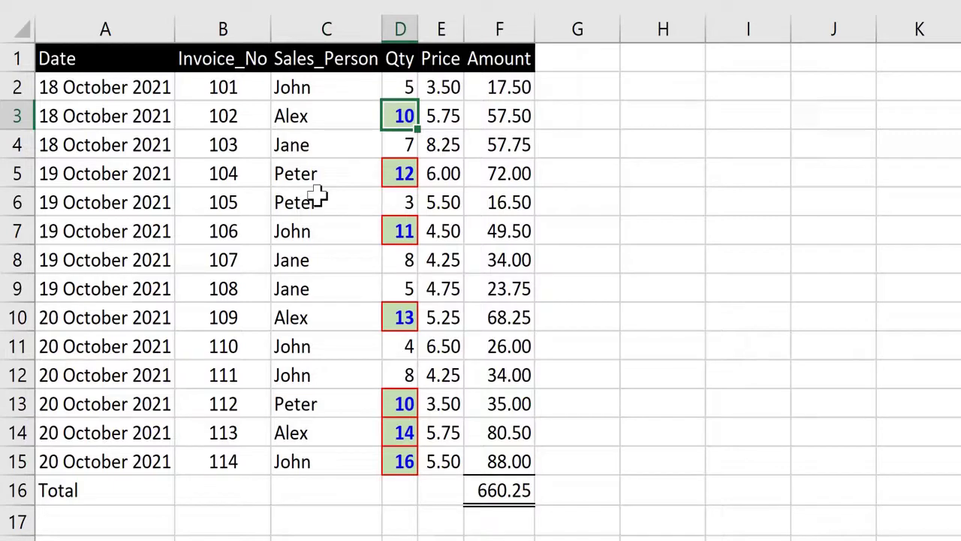
{"action": "key", "text": "Left"}
{"action": "key", "text": "Right"}
{"action": "type", "text": "9"}
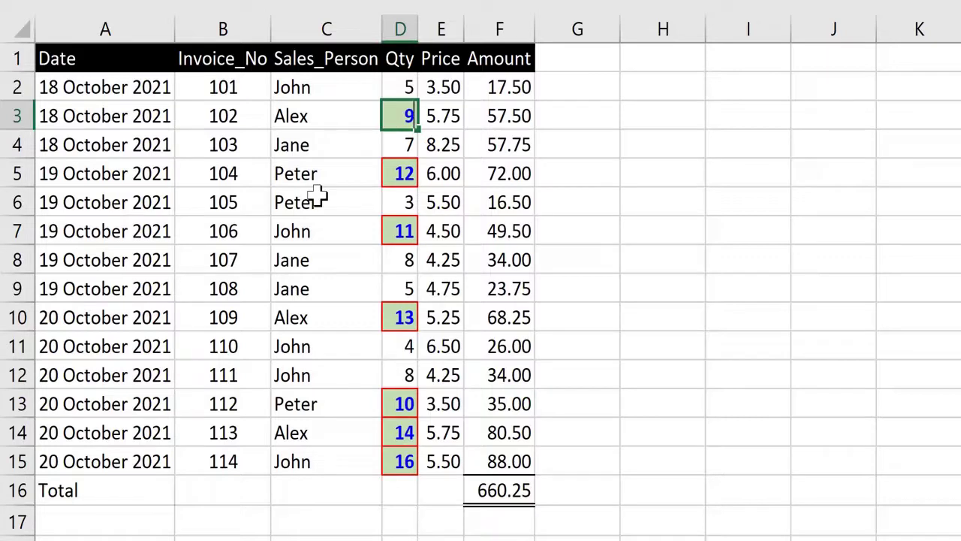
{"action": "key", "text": "Return"}
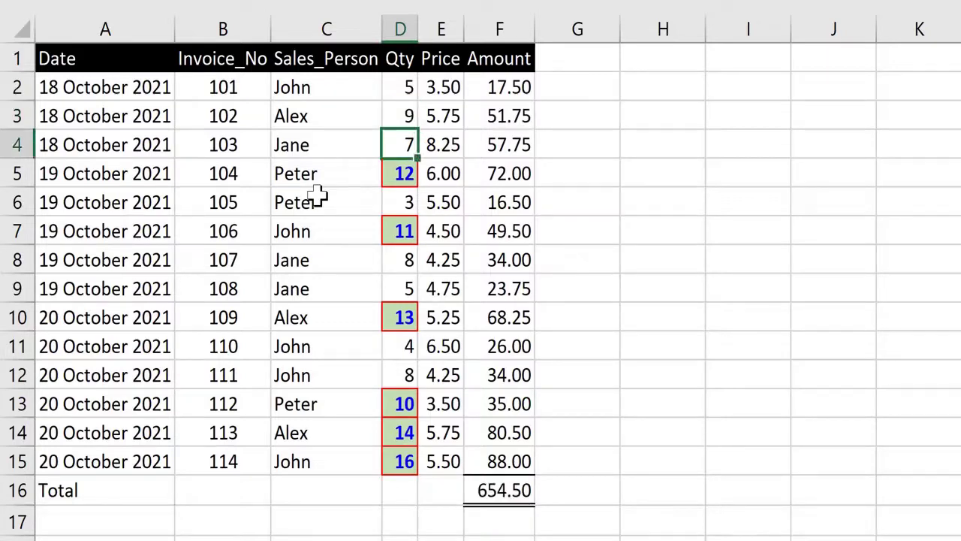
Step: Change the quantity of invoice 101 in D2 to 12 to test the rule
{"action": "key", "text": "Up"}
{"action": "key", "text": "Left"}
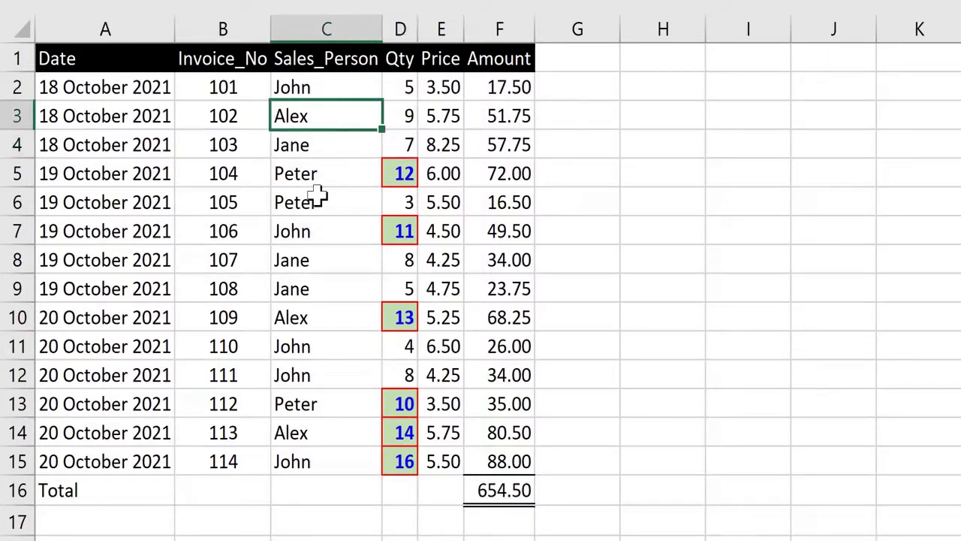
{"action": "key", "text": "Right"}
{"action": "key", "text": "Up"}
{"action": "key", "text": "Left"}
{"action": "key", "text": "Right"}
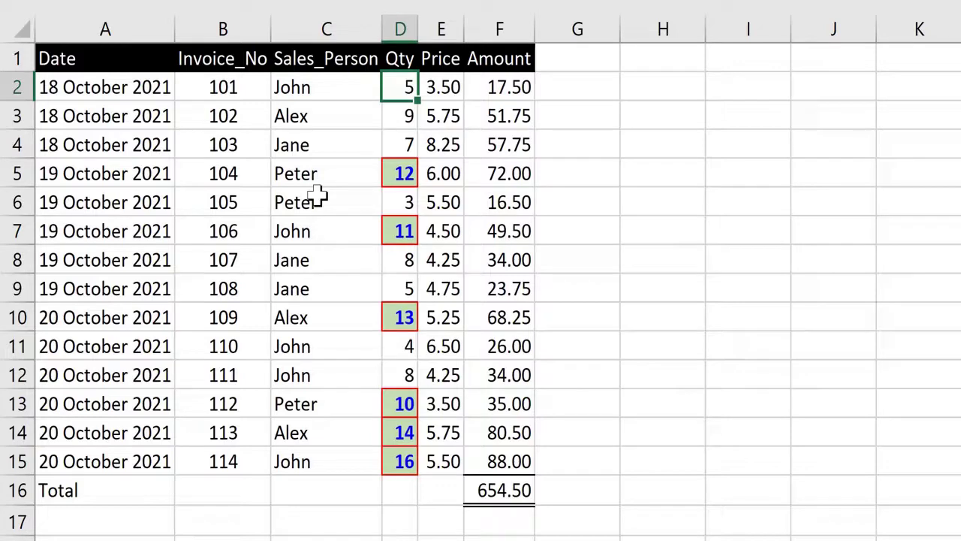
{"action": "key", "text": "Left"}
{"action": "key", "text": "Right"}
{"action": "type", "text": "12"}
{"action": "key", "text": "Return"}
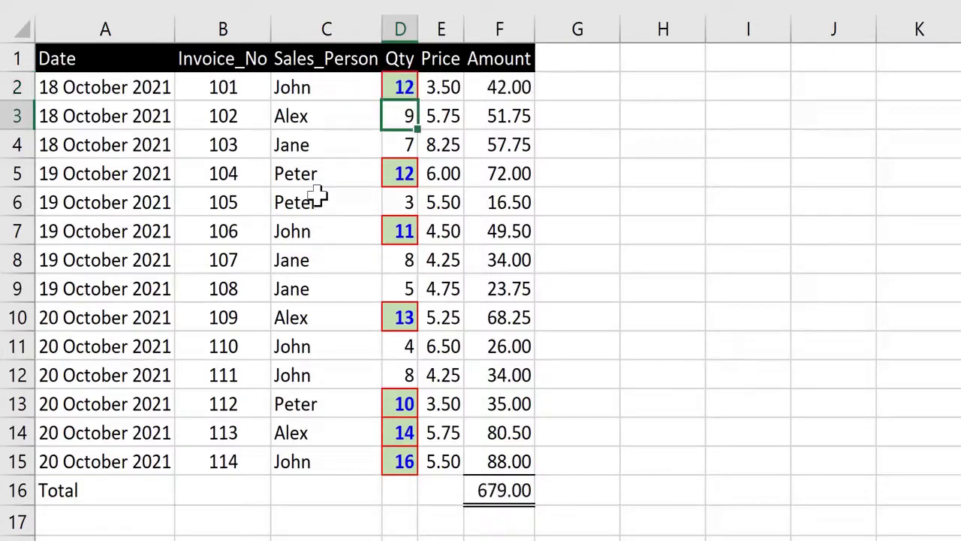
{"action": "key", "text": "Down"}
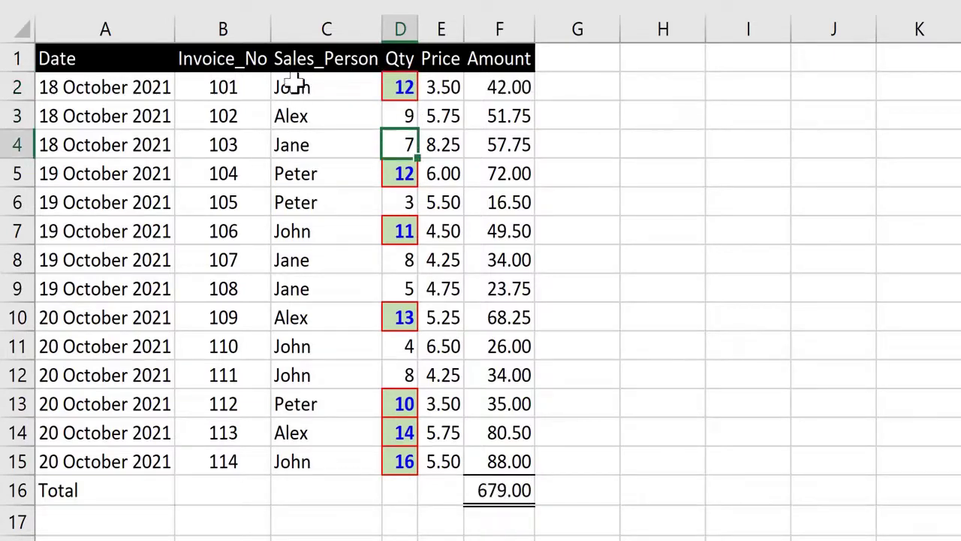
{"action": "key", "text": "ctrl+Down"}
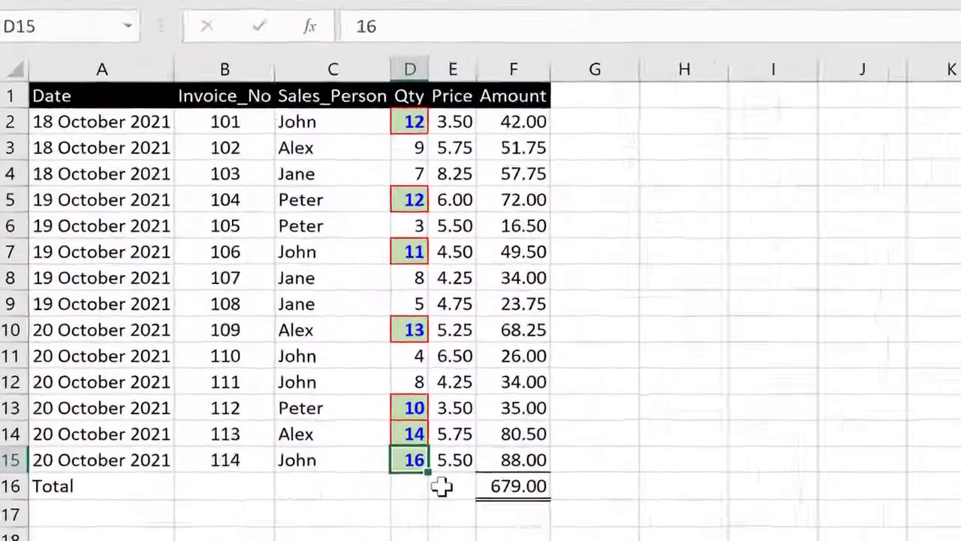
{"action": "key", "text": "ctrl+Up"}
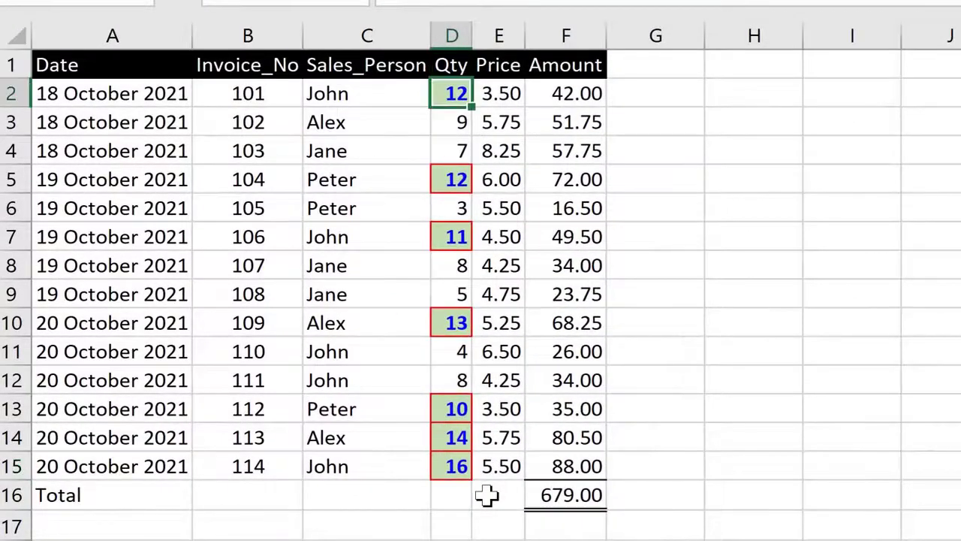
Step: Clear the conditional formatting rules from the quantities in D2:D15
{"action": "key", "text": "ctrl+shift+Down"}
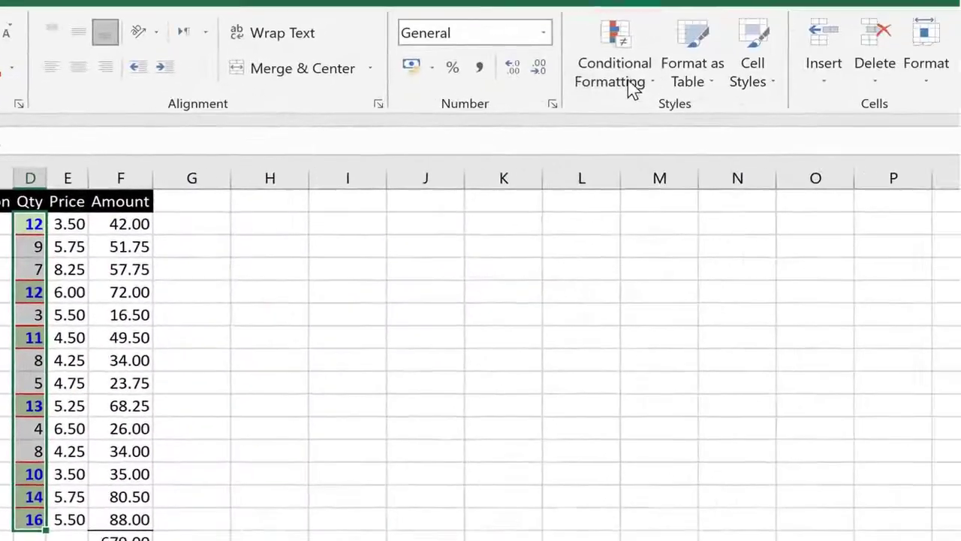
{"action": "left_click", "coordinate": [631, 86]}
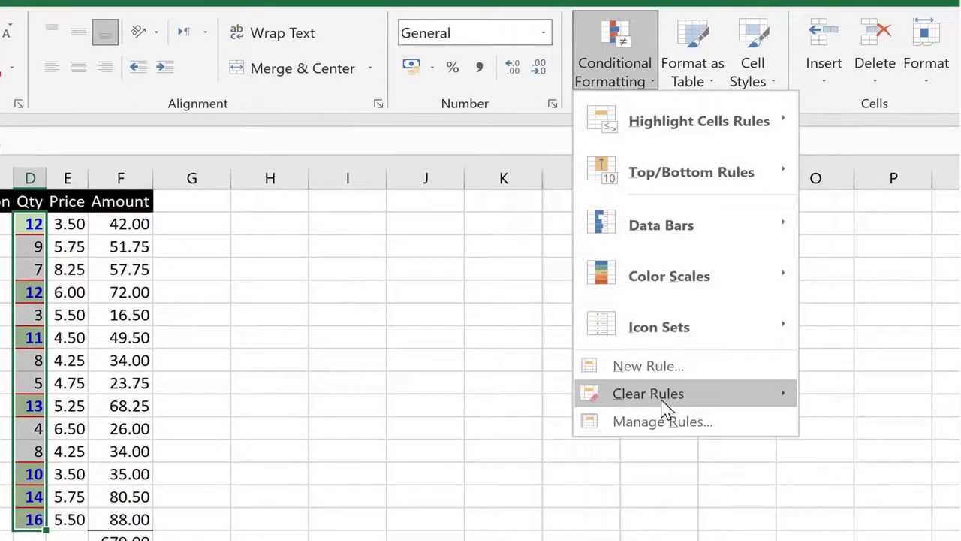
{"action": "mouse_move", "coordinate": [660, 405]}
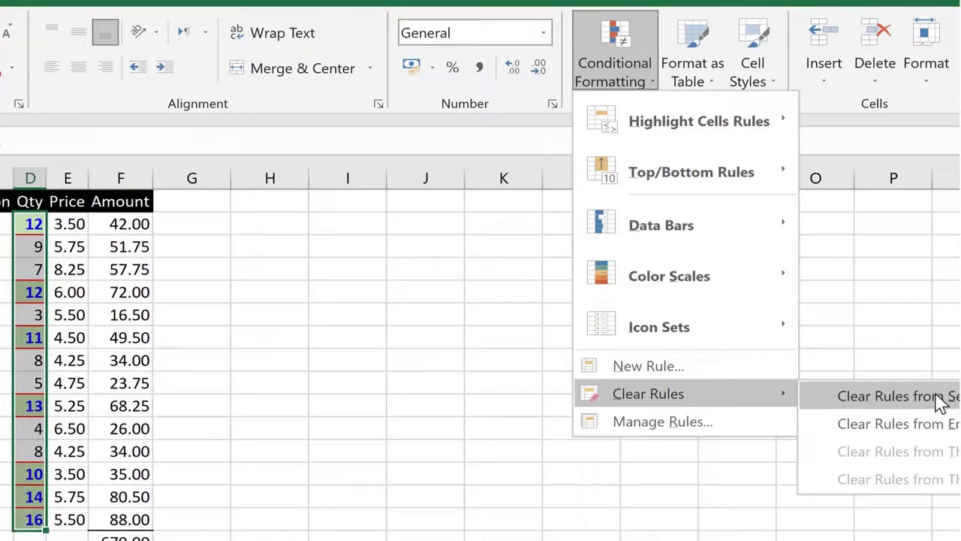
{"action": "left_click", "coordinate": [893, 396]}
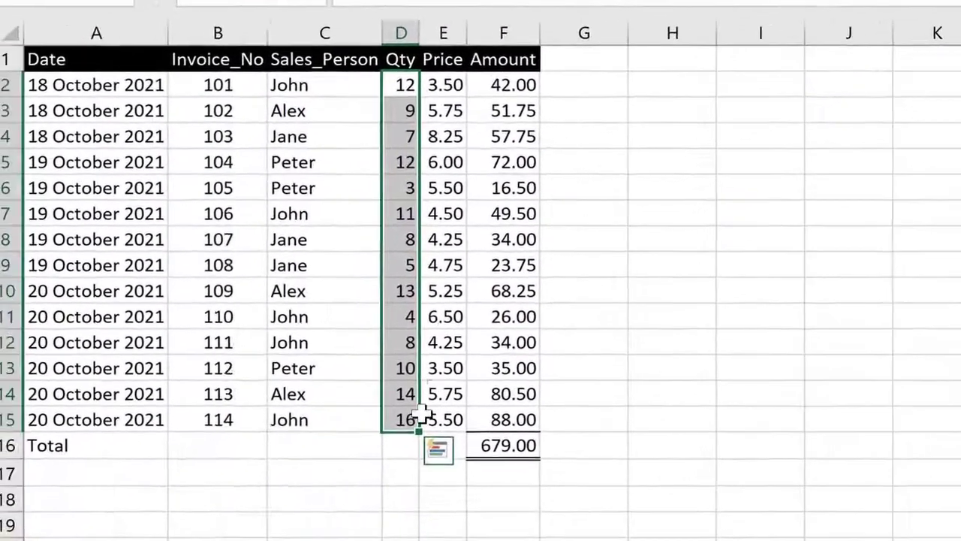
{"action": "left_click", "coordinate": [69, 519]}
{"action": "left_click_drag", "start_coordinate": [406, 86], "coordinate": [391, 418]}
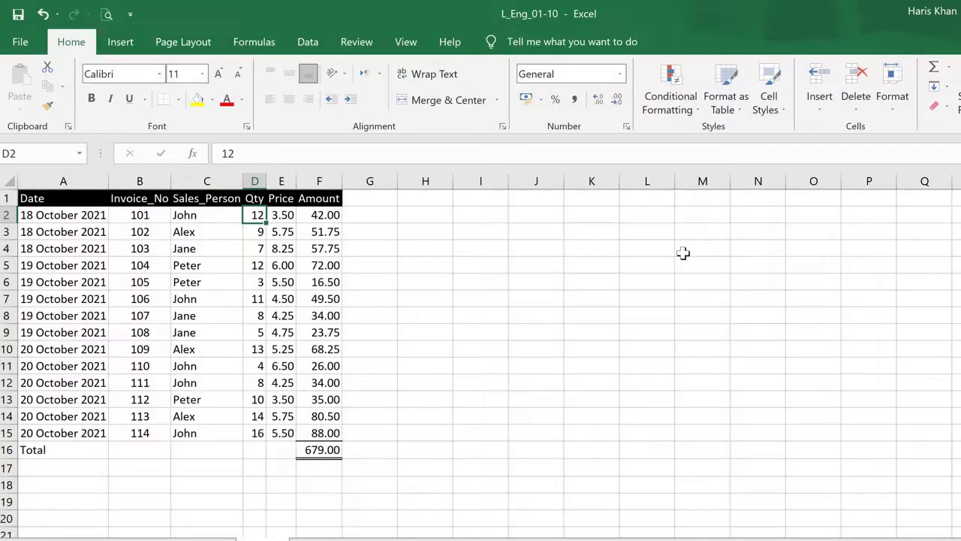
{"action": "key", "text": "ctrl+shift+Down"}
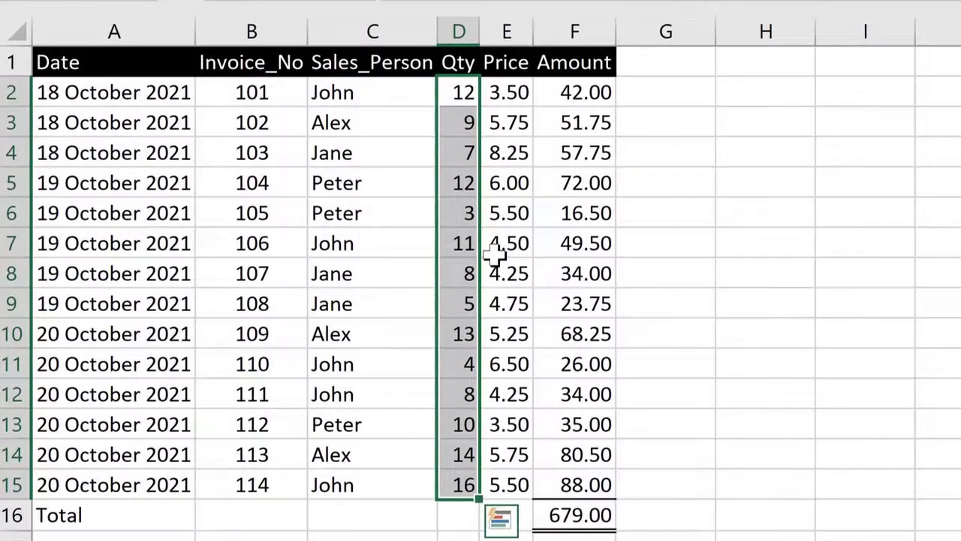
{"action": "left_click", "coordinate": [732, 24]}
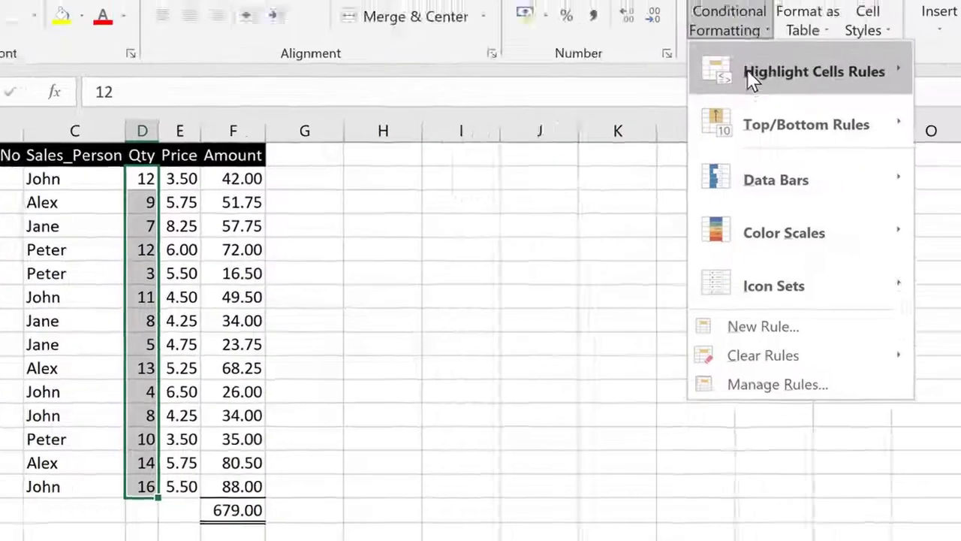
{"action": "mouse_move", "coordinate": [749, 77]}
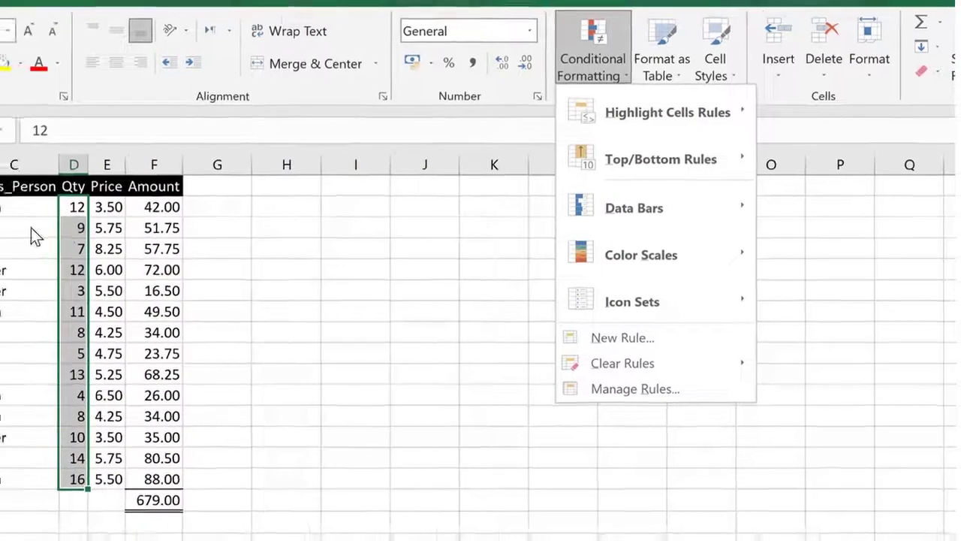
{"action": "left_click", "coordinate": [30, 227]}
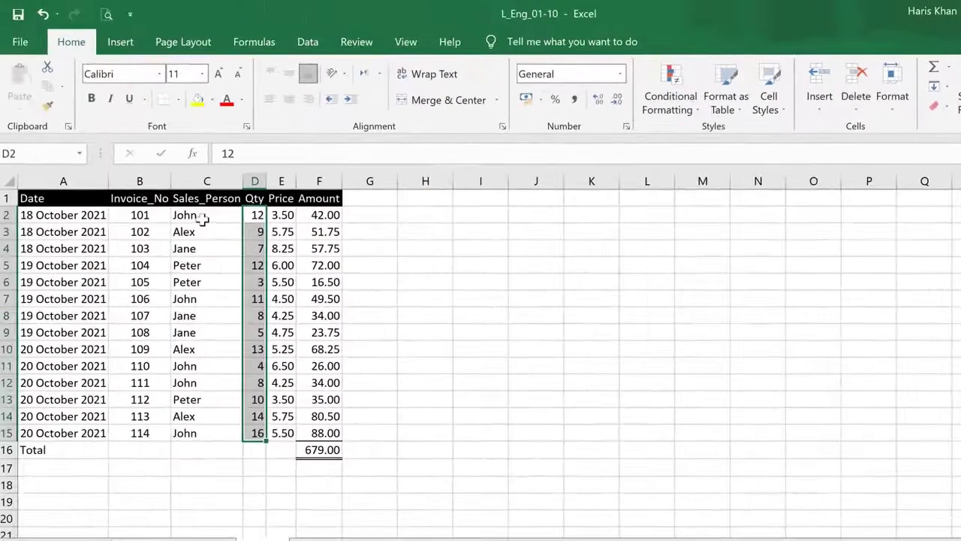
Step: Set up a Text That Contains highlight rule on Sales_Person cells C2:C15, matching the name listed for invoice 104
{"action": "left_click", "coordinate": [203, 218]}
{"action": "key", "text": "ctrl+shift+Down"}
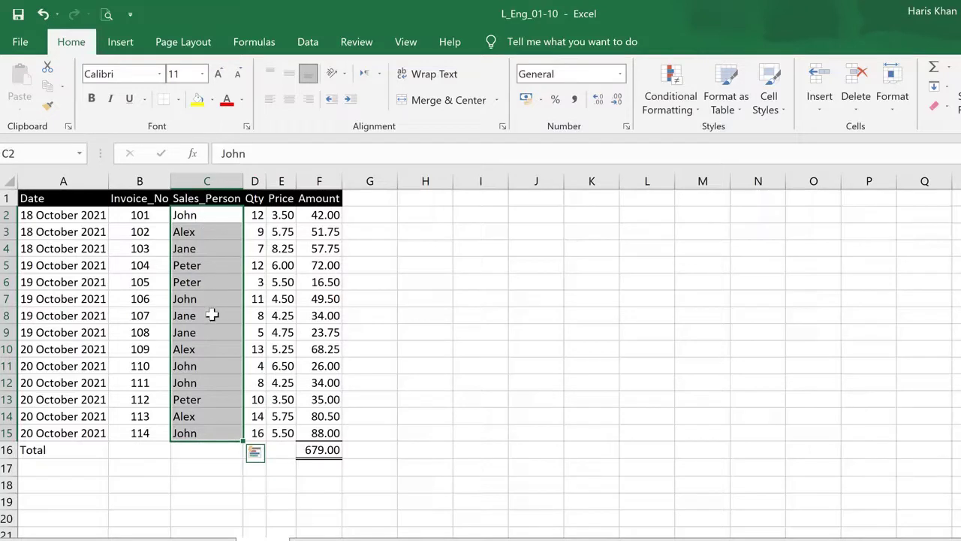
{"action": "left_click", "coordinate": [670, 103]}
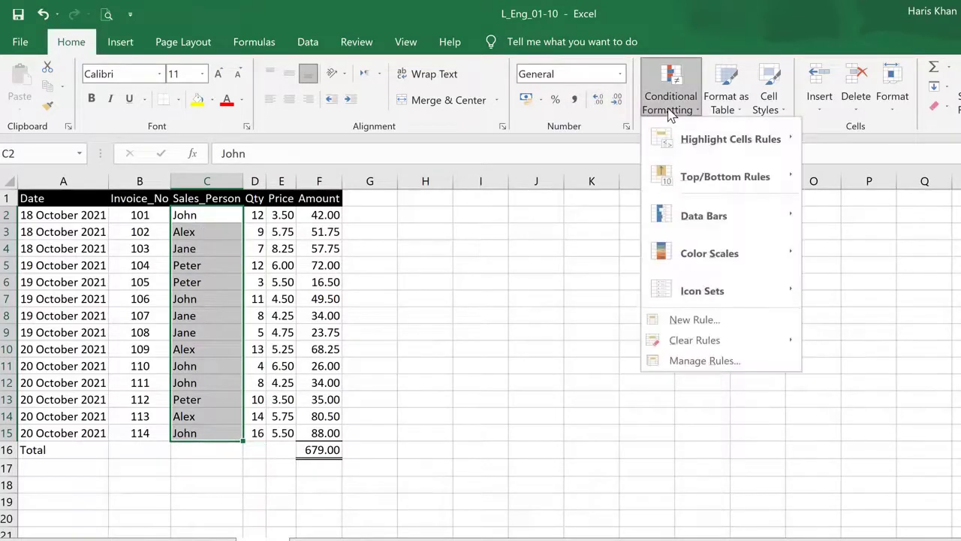
{"action": "mouse_move", "coordinate": [746, 137]}
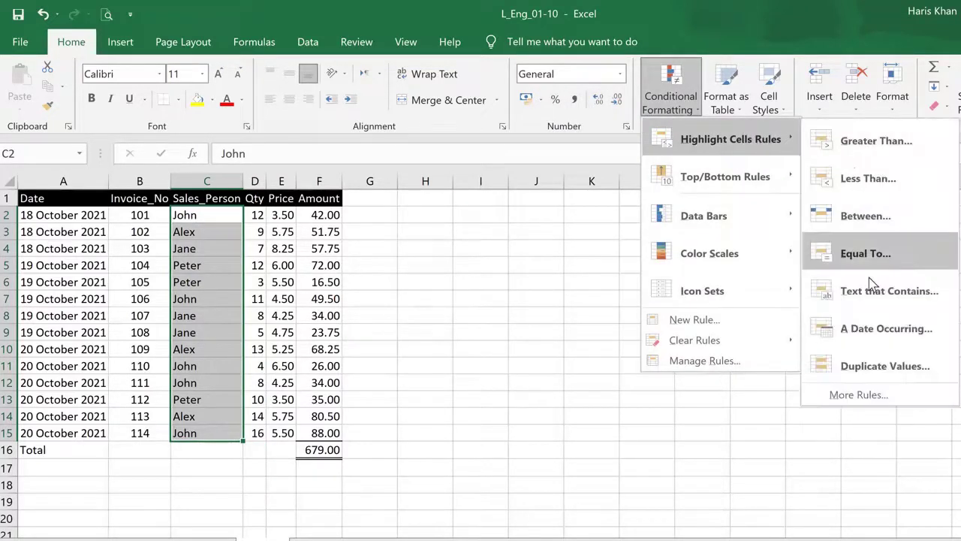
{"action": "left_click", "coordinate": [871, 299]}
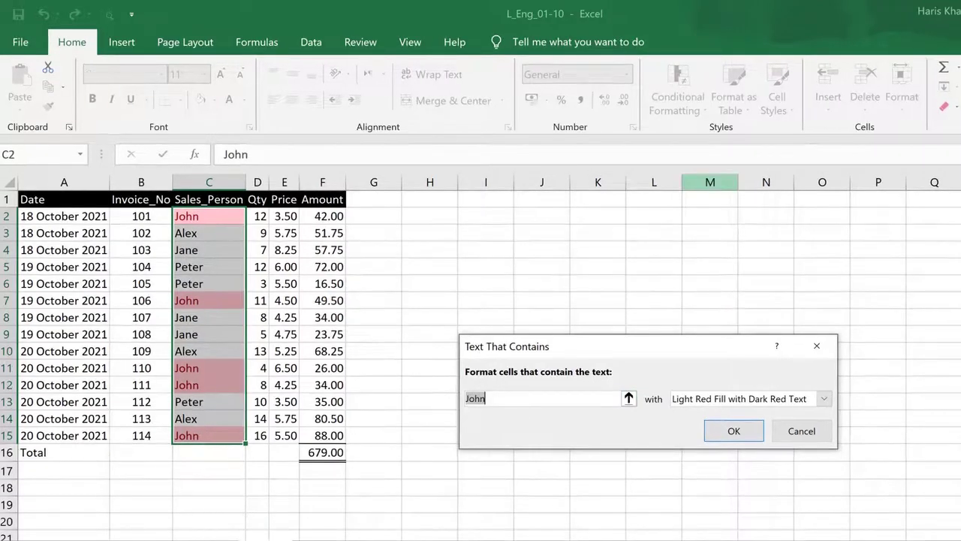
{"action": "type", "text": "Pt"}
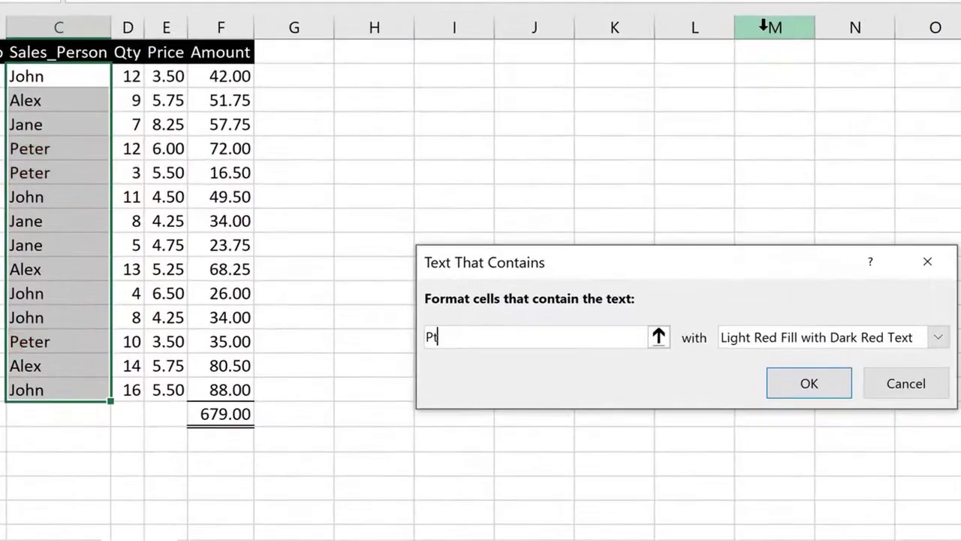
{"action": "key", "text": "BackSpace"}
{"action": "type", "text": "e"}
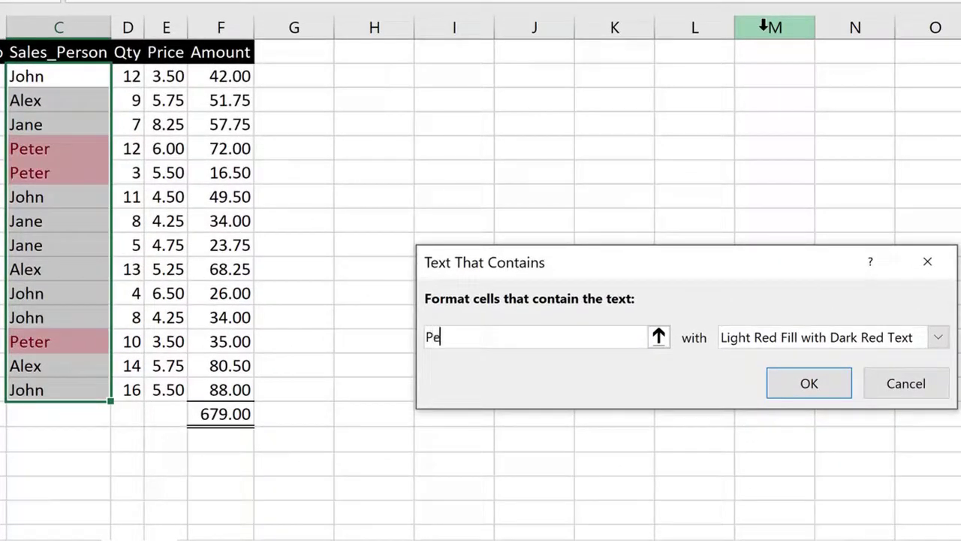
{"action": "type", "text": "ter"}
Step: Give the text rule a custom format with yellow fill and blue bold italic font, and apply it
{"action": "left_click", "coordinate": [938, 339]}
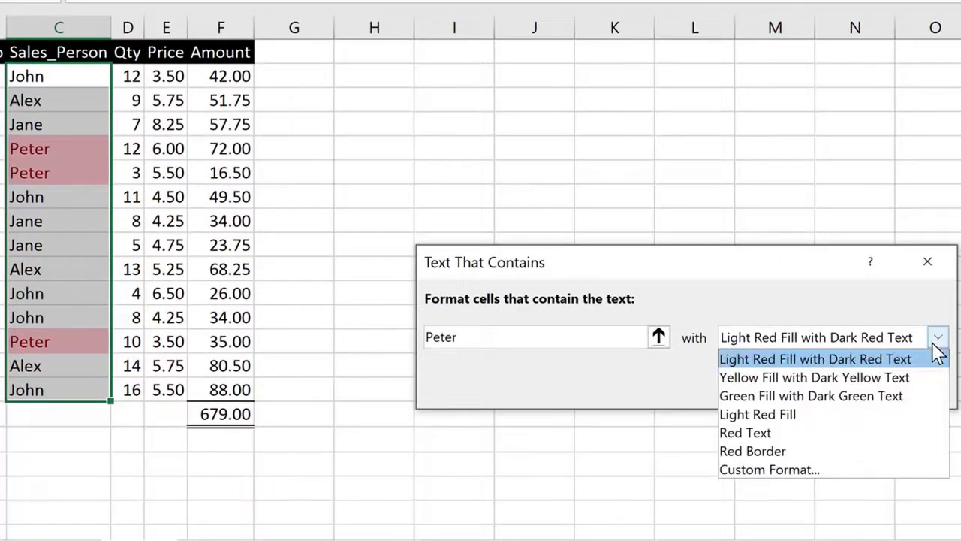
{"action": "left_click", "coordinate": [807, 471]}
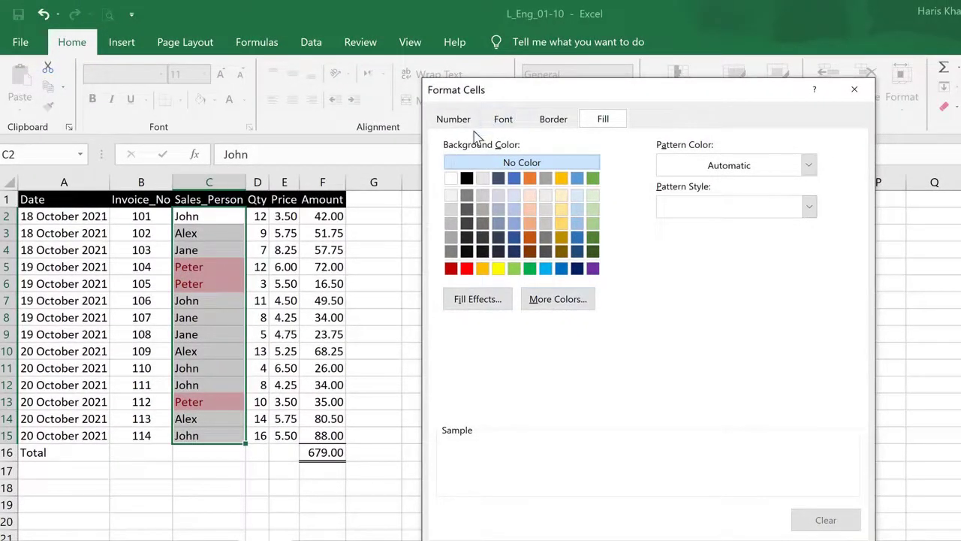
{"action": "left_click", "coordinate": [499, 272]}
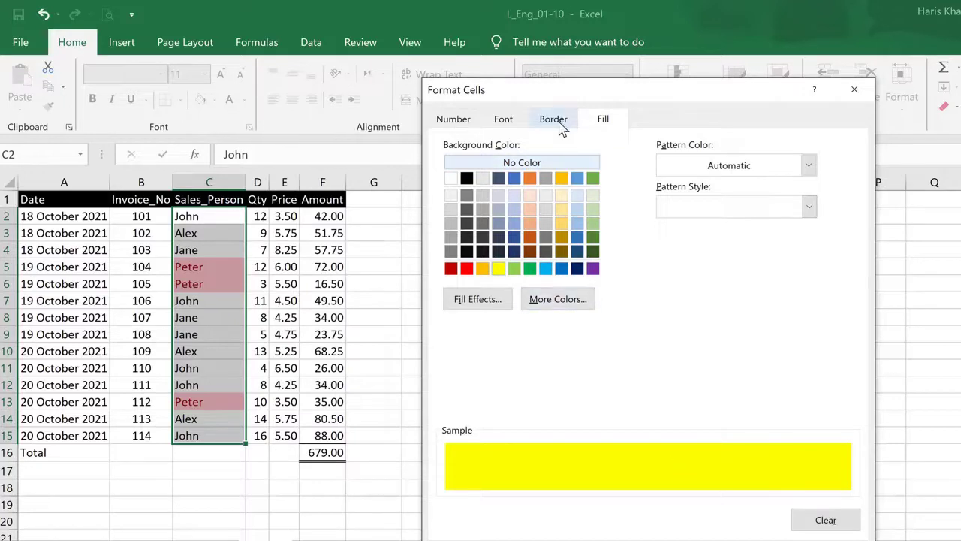
{"action": "left_click", "coordinate": [502, 126]}
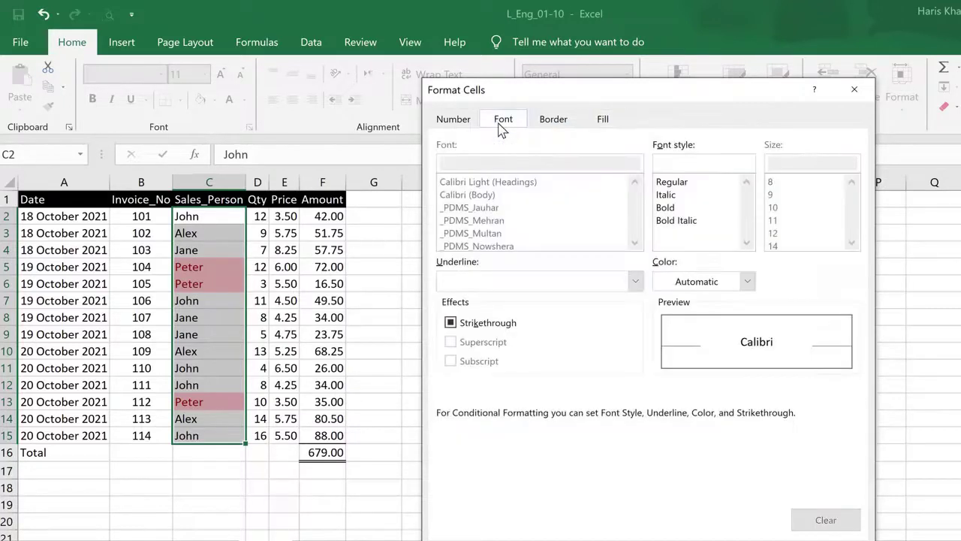
{"action": "left_click", "coordinate": [688, 221]}
{"action": "left_click", "coordinate": [705, 283]}
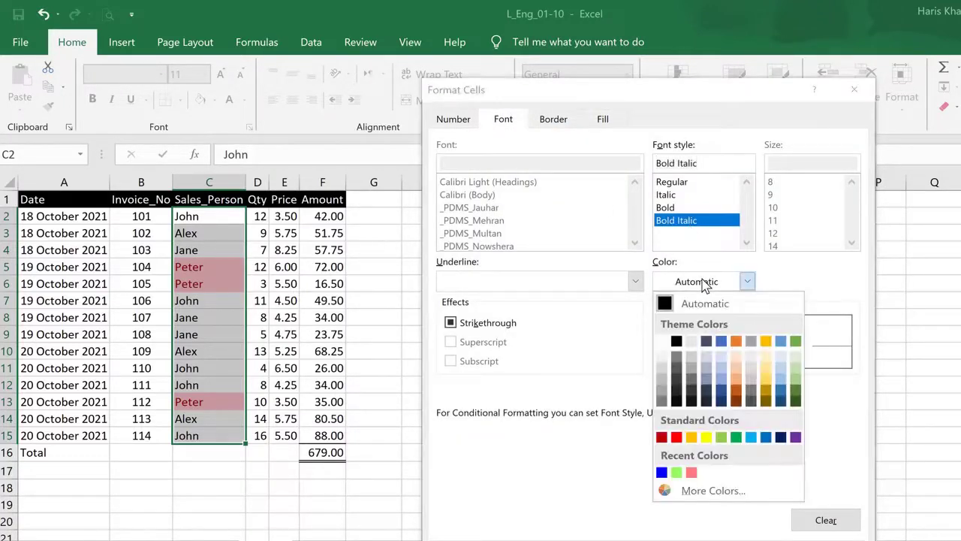
{"action": "left_click", "coordinate": [663, 472]}
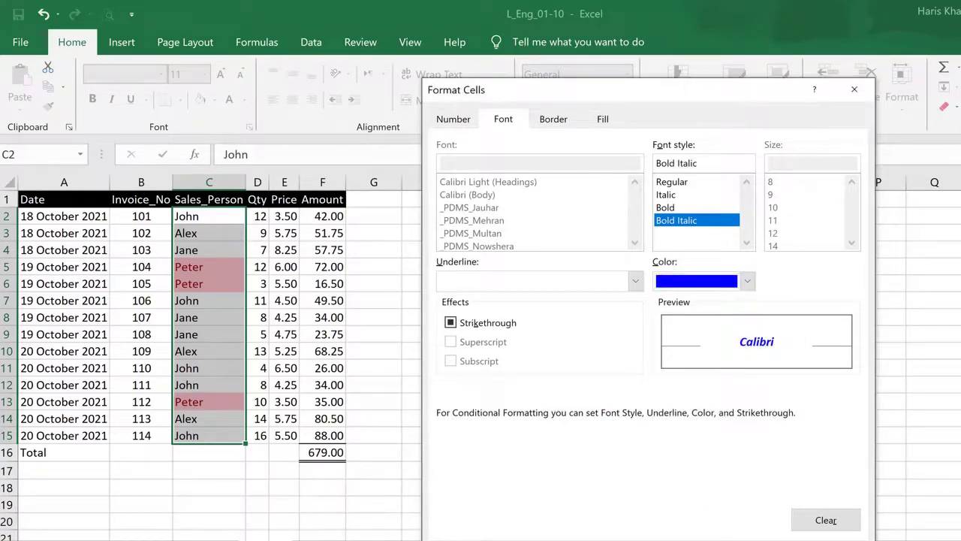
{"action": "key", "text": "Return"}
{"action": "left_click", "coordinate": [732, 429]}
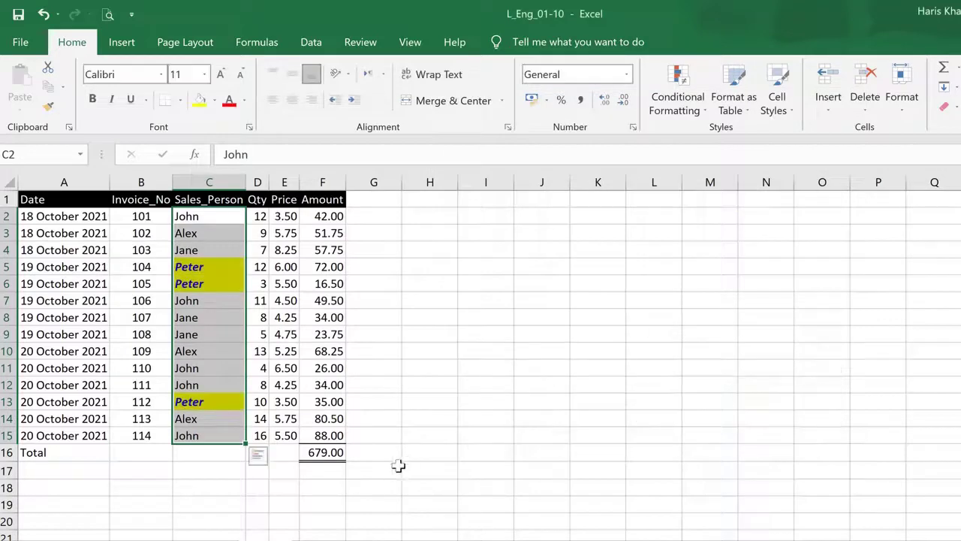
{"action": "left_click", "coordinate": [234, 469]}
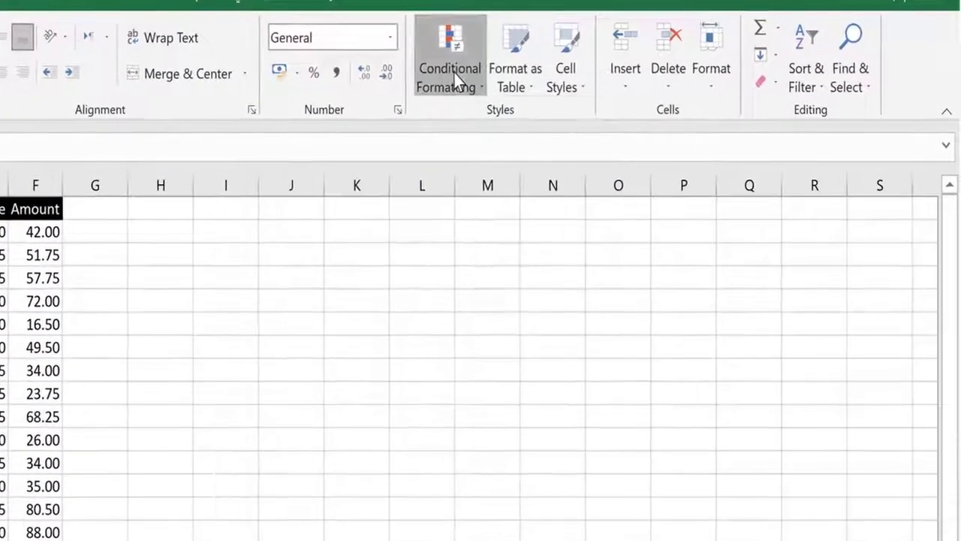
{"action": "left_click", "coordinate": [679, 104]}
{"action": "mouse_move", "coordinate": [485, 202]}
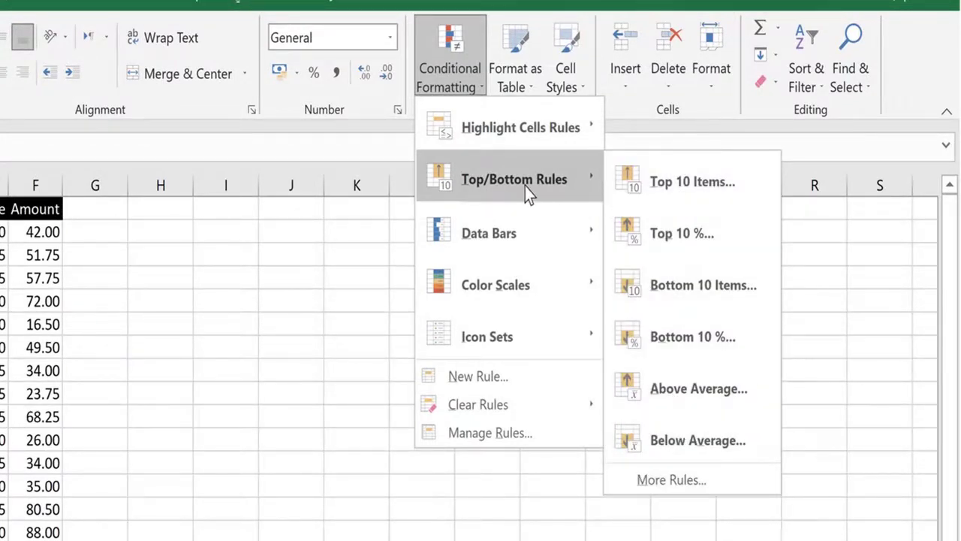
{"action": "mouse_move", "coordinate": [507, 141]}
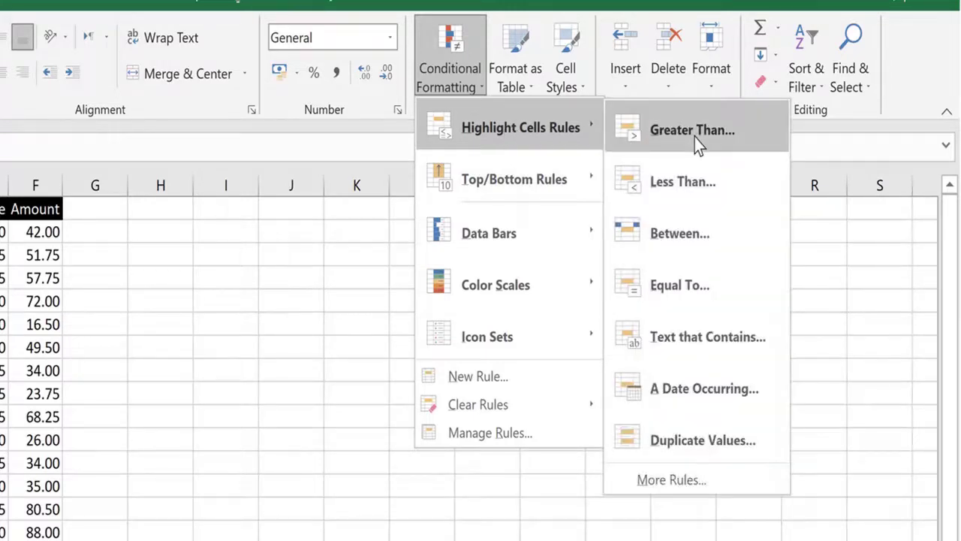
{"action": "mouse_move", "coordinate": [486, 238]}
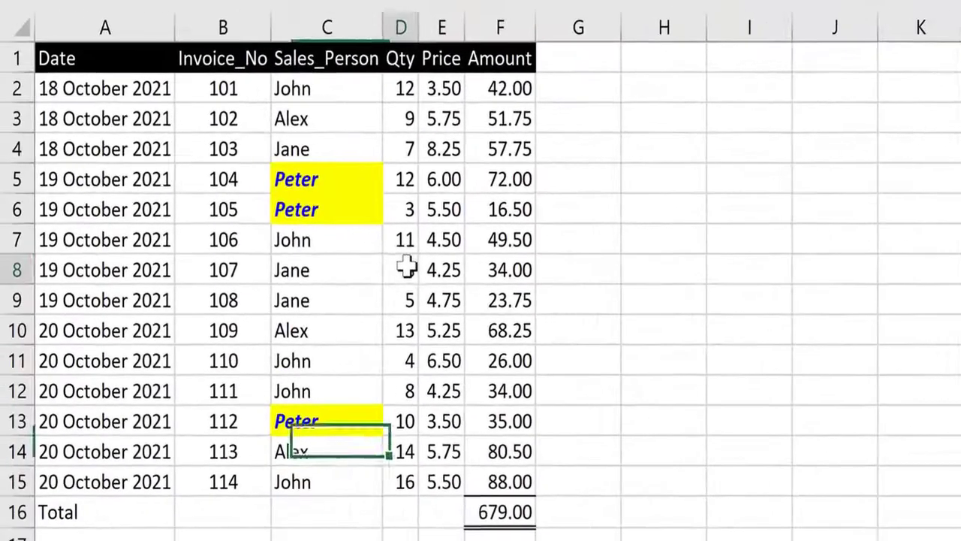
Step: Apply magenta solid-fill data bars to the quantities in D2:D15
{"action": "left_click", "coordinate": [406, 269]}
{"action": "key", "text": "ctrl+Up"}
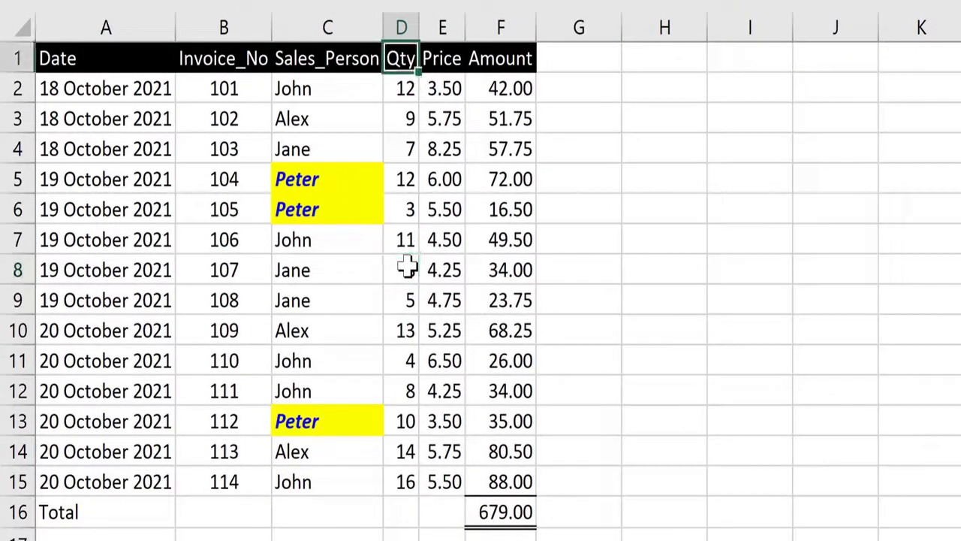
{"action": "key", "text": "Down"}
{"action": "key", "text": "ctrl+shift+Down"}
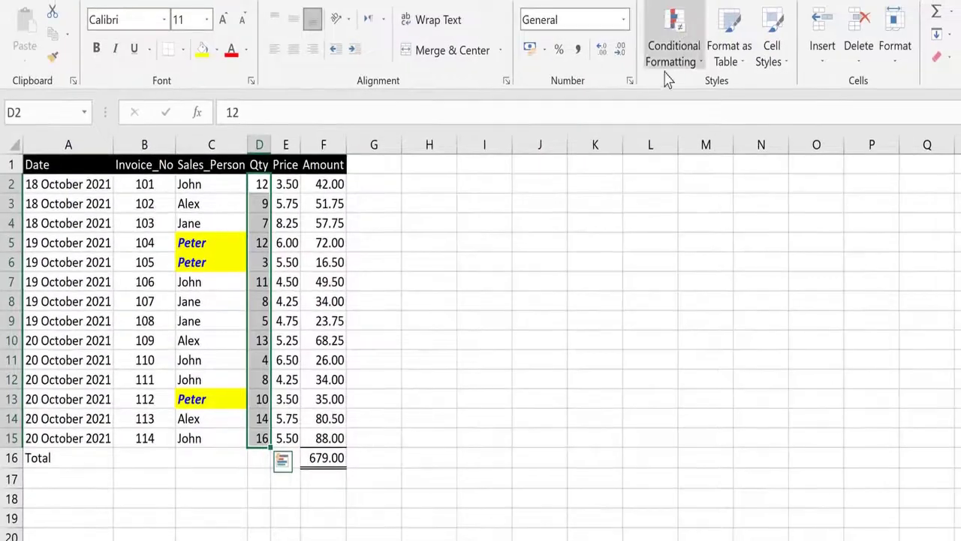
{"action": "left_click", "coordinate": [669, 71]}
{"action": "mouse_move", "coordinate": [727, 189]}
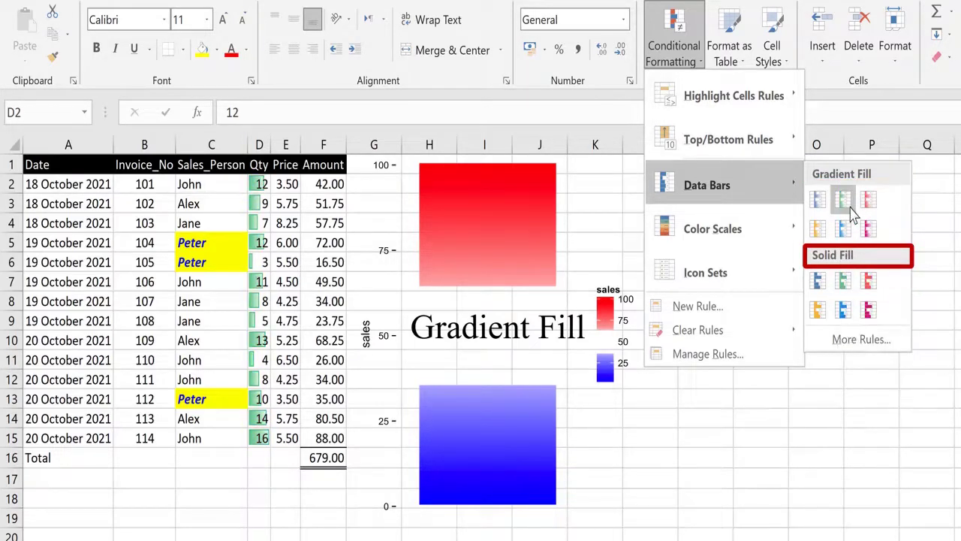
{"action": "left_click", "coordinate": [869, 310]}
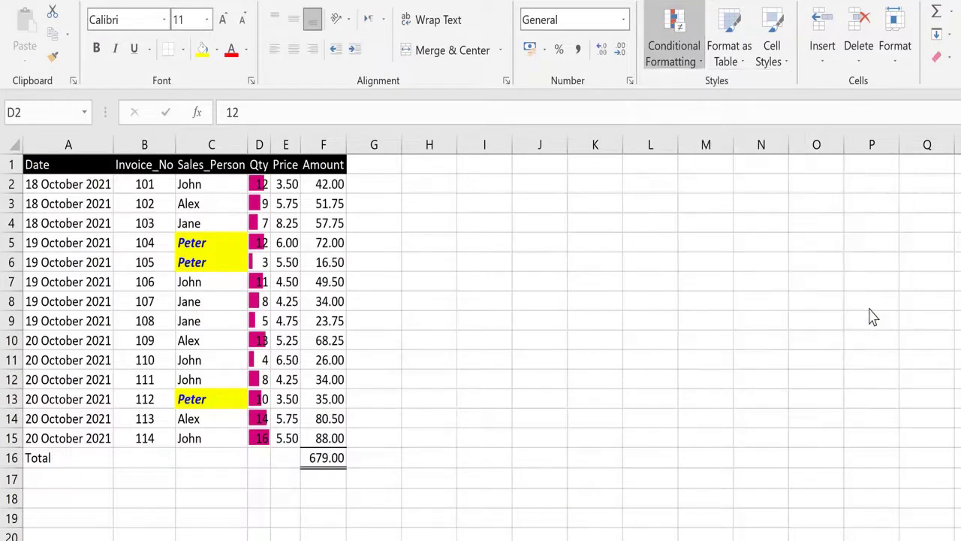
{"action": "left_click", "coordinate": [240, 483]}
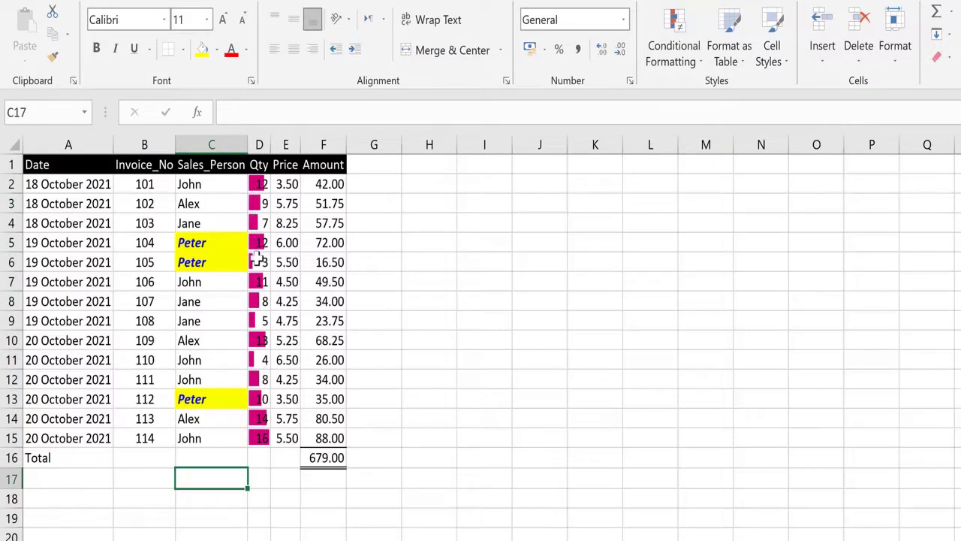
Step: Widen the Qty column to give the data bars more room, and compare the bars in D15 and D6
{"action": "left_click", "coordinate": [257, 442]}
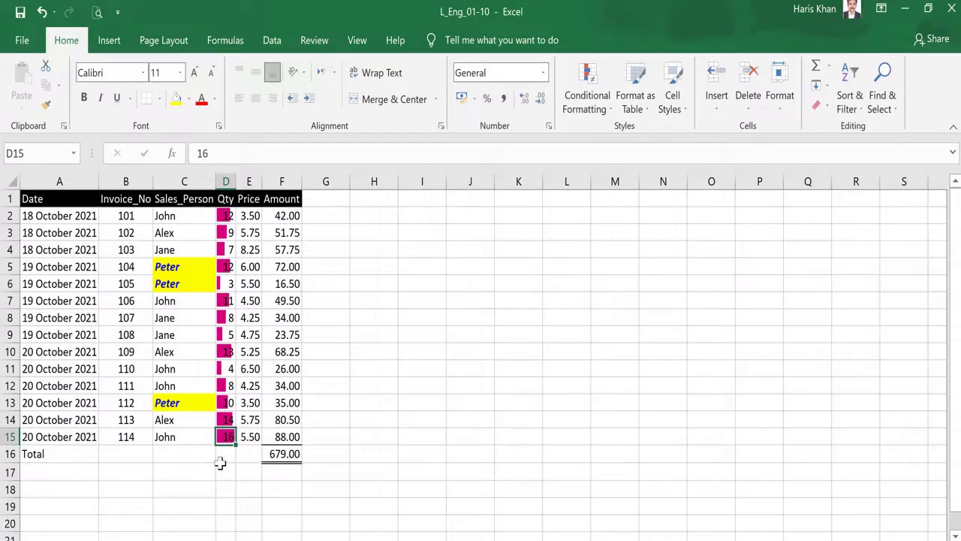
{"action": "left_click_drag", "start_coordinate": [235, 181], "coordinate": [299, 194]}
{"action": "left_click", "coordinate": [245, 465]}
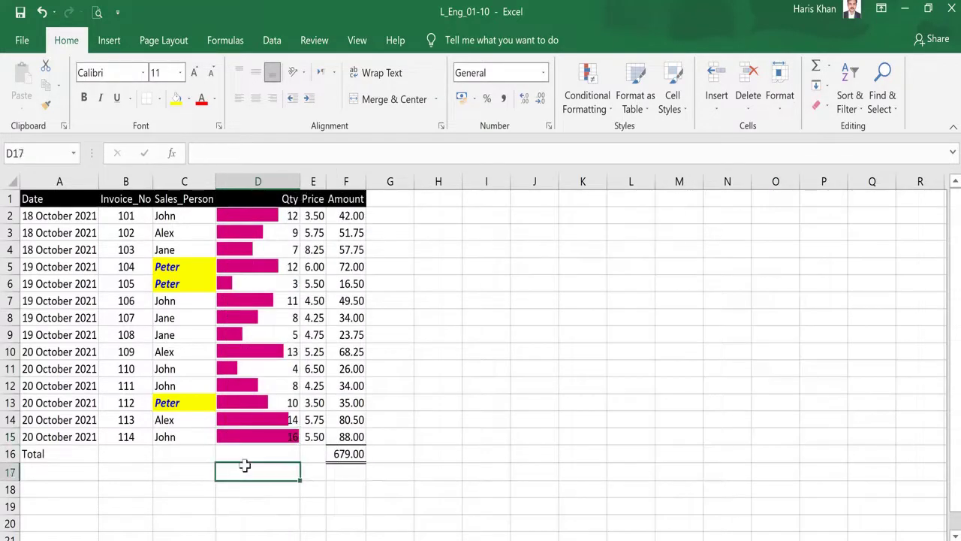
{"action": "left_click", "coordinate": [257, 435]}
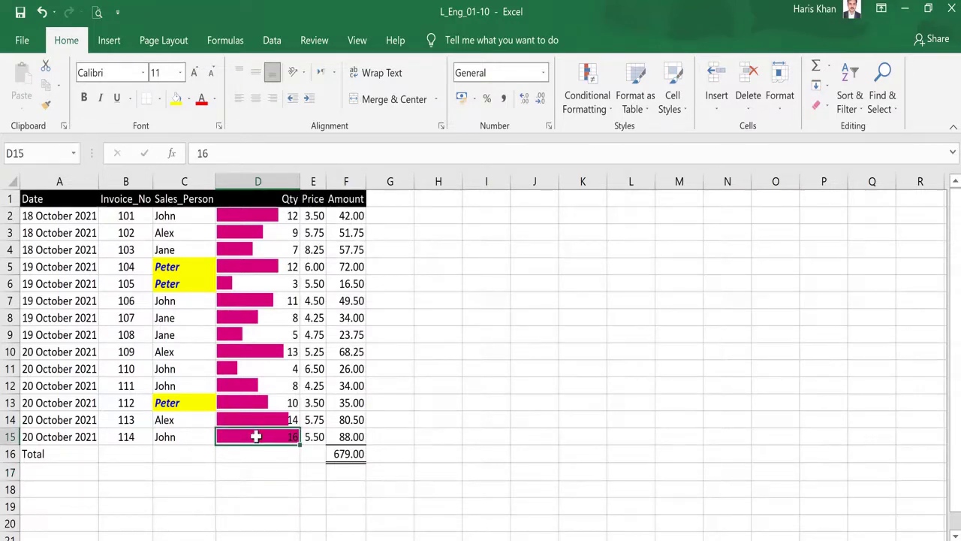
{"action": "left_click", "coordinate": [233, 282]}
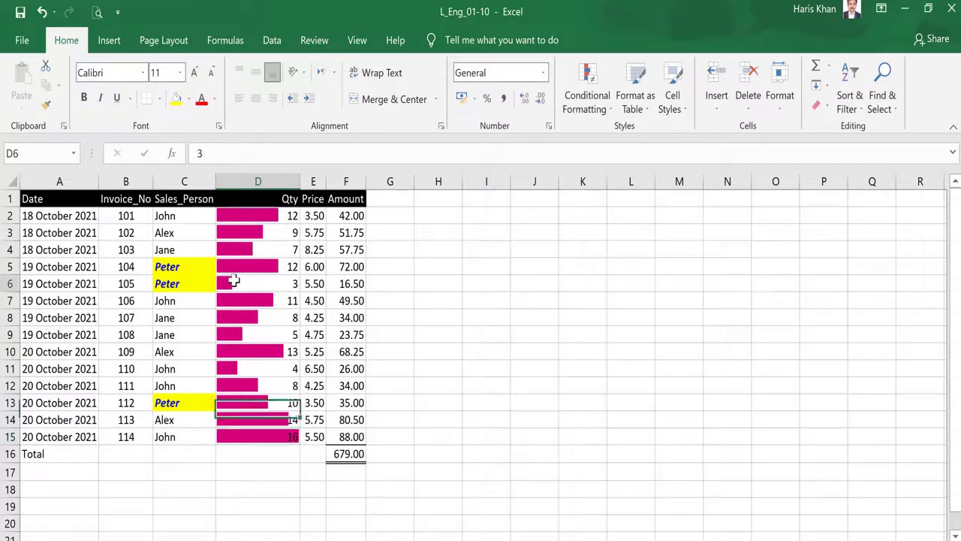
Step: Start a custom data bar rule with more options for the quantities in D2:D15
{"action": "left_click", "coordinate": [258, 217]}
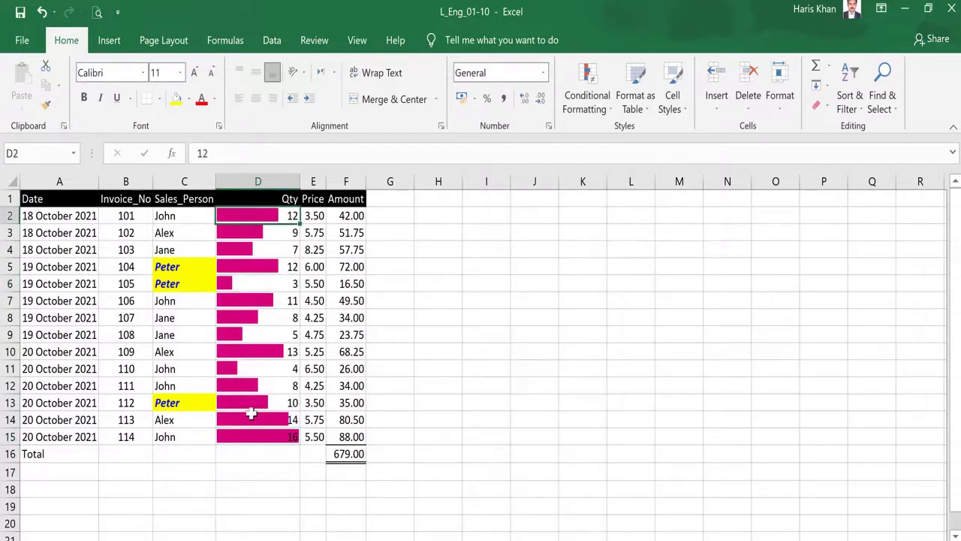
{"action": "left_click", "coordinate": [257, 440]}
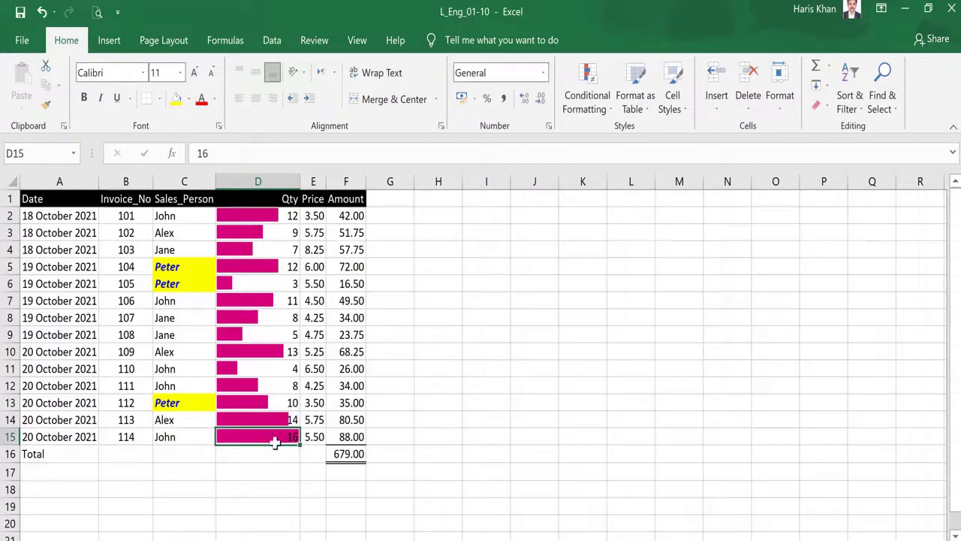
{"action": "key", "text": "ctrl+Up"}
{"action": "key", "text": "Down"}
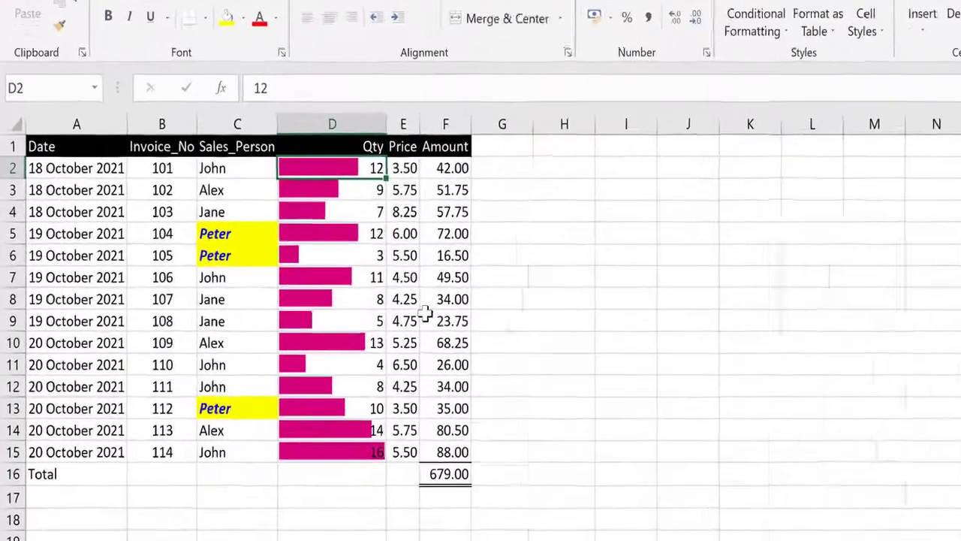
{"action": "key", "text": "ctrl+shift+Down"}
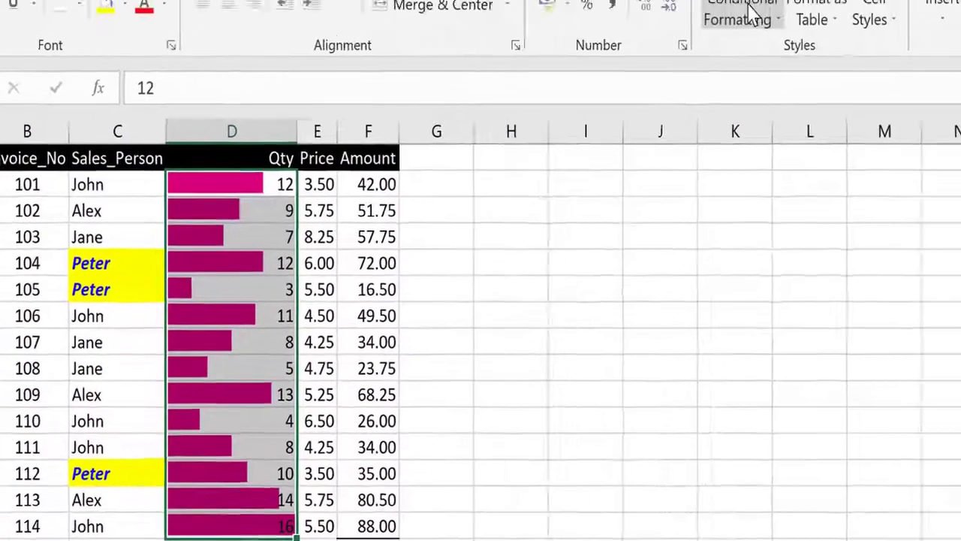
{"action": "left_click", "coordinate": [724, 11]}
{"action": "mouse_move", "coordinate": [664, 224]}
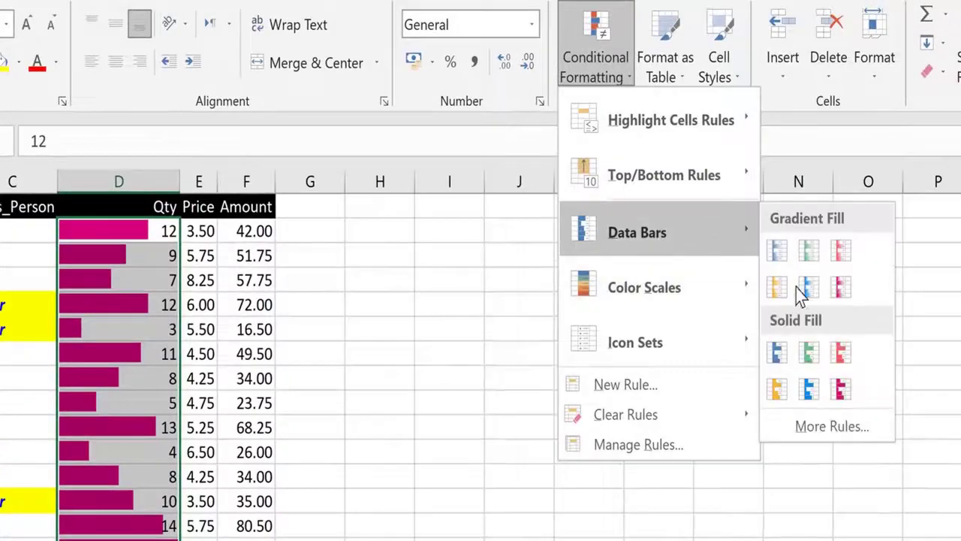
{"action": "left_click", "coordinate": [832, 426]}
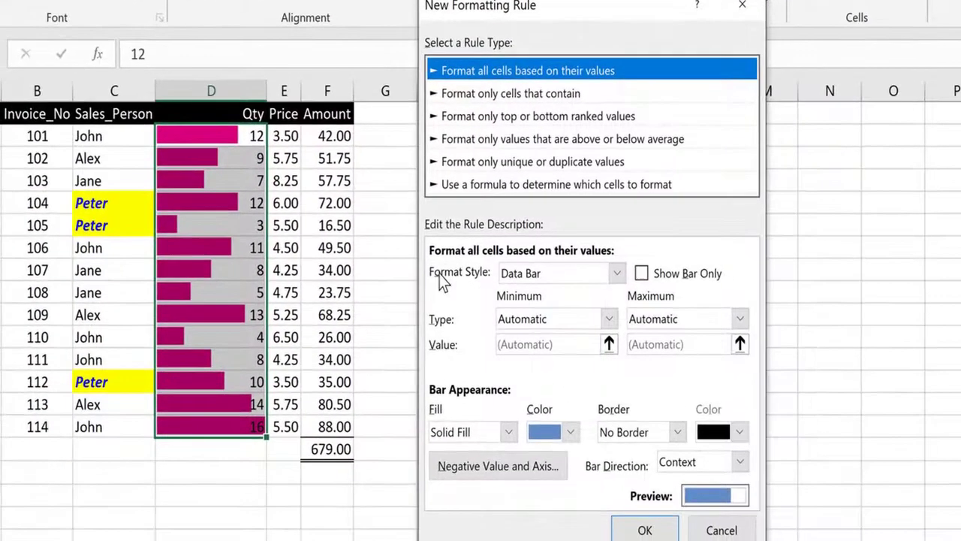
Step: Set the data bar rule to show bars only, with a green gradient fill
{"action": "left_click", "coordinate": [616, 274]}
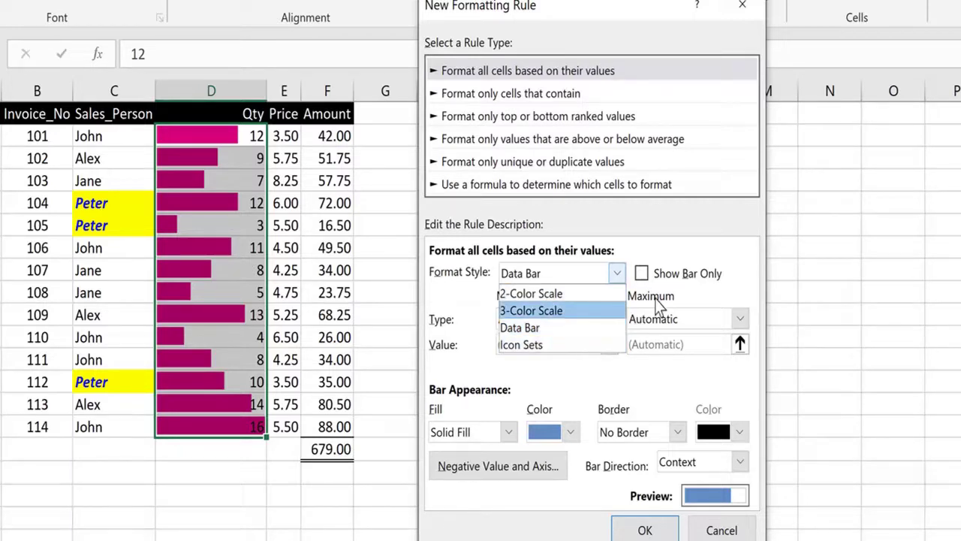
{"action": "left_click", "coordinate": [647, 273]}
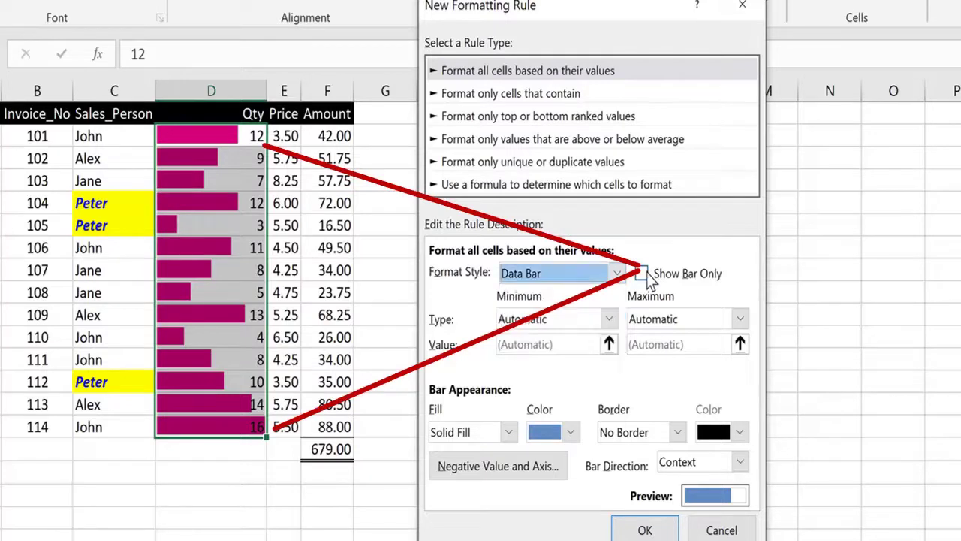
{"action": "left_click", "coordinate": [642, 273]}
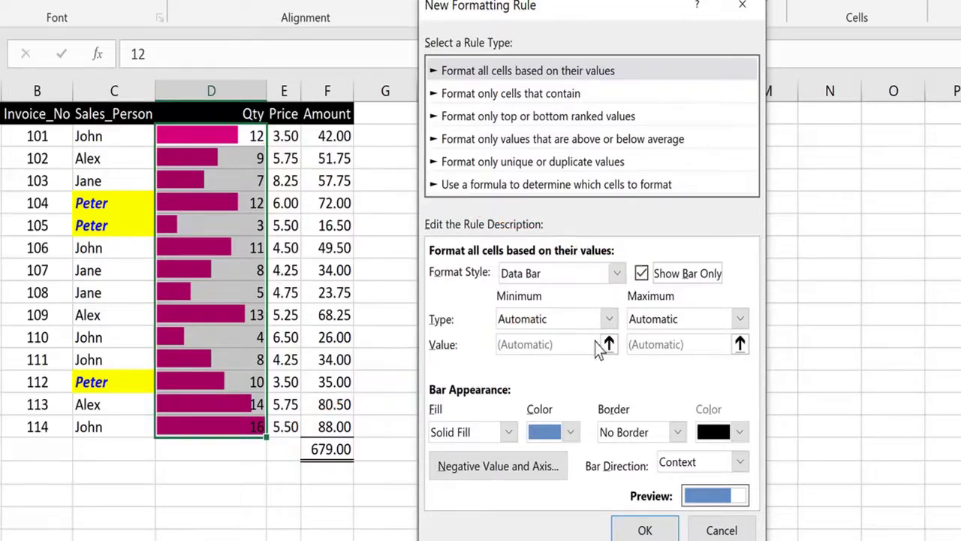
{"action": "left_click", "coordinate": [508, 431]}
{"action": "left_click", "coordinate": [483, 471]}
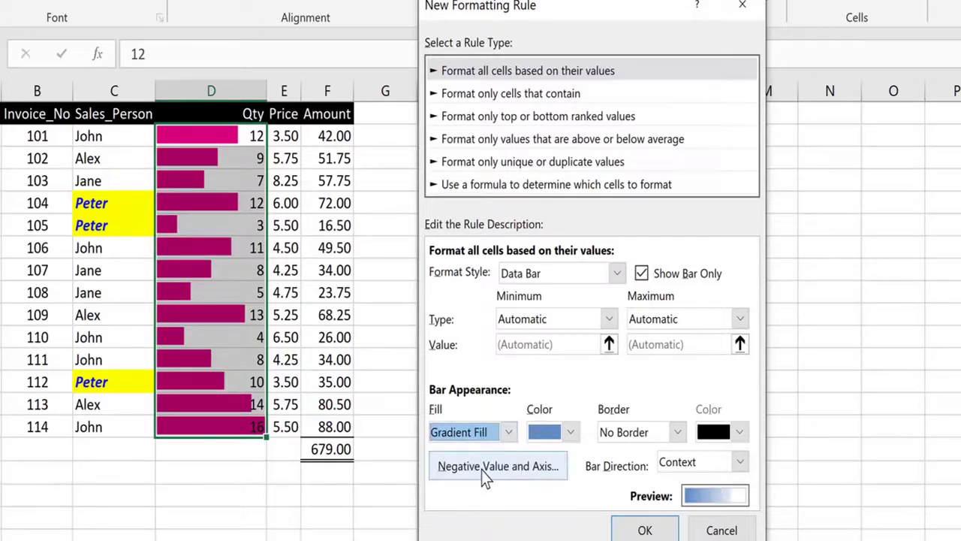
{"action": "left_click", "coordinate": [571, 434]}
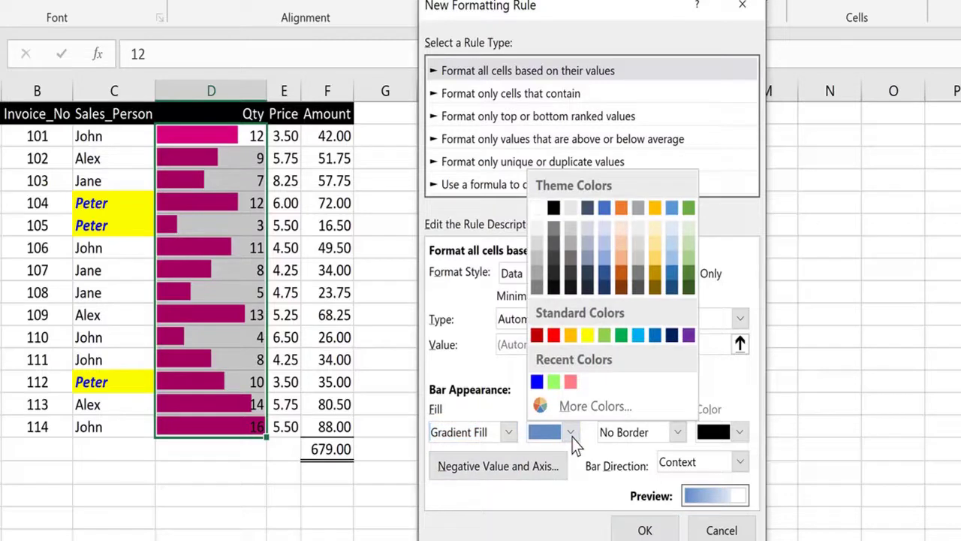
{"action": "left_click", "coordinate": [621, 336]}
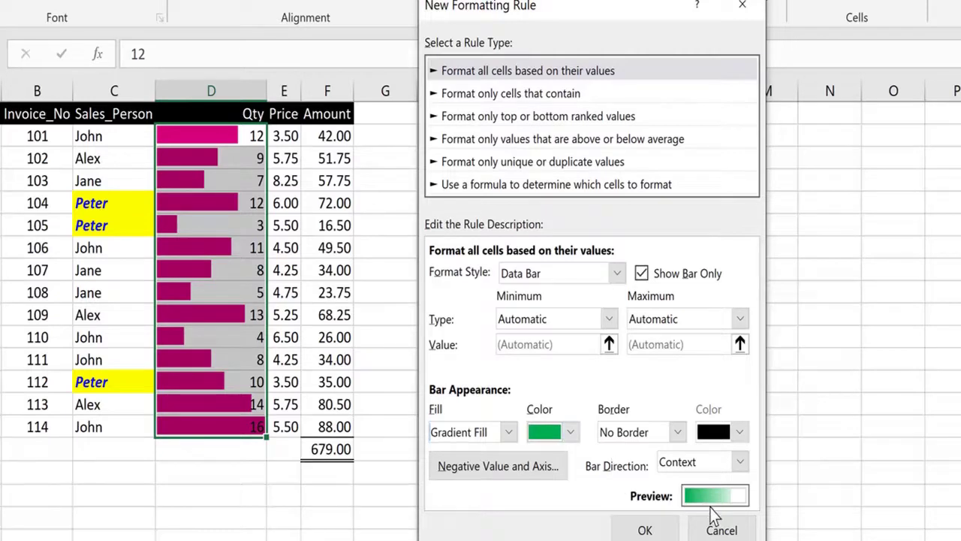
Step: Give the data bars a solid red border and apply the rule to the quantities
{"action": "left_click", "coordinate": [680, 433]}
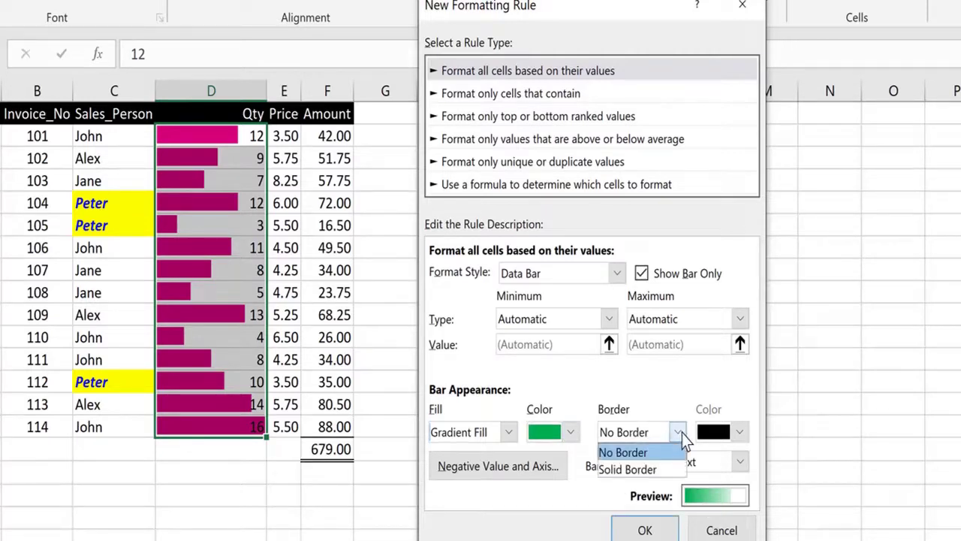
{"action": "left_click", "coordinate": [644, 470]}
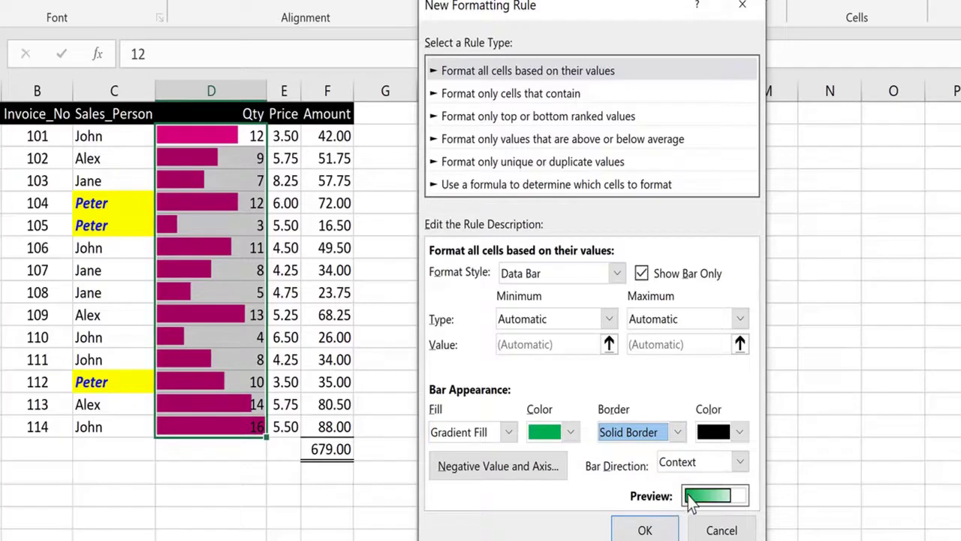
{"action": "left_click", "coordinate": [740, 432]}
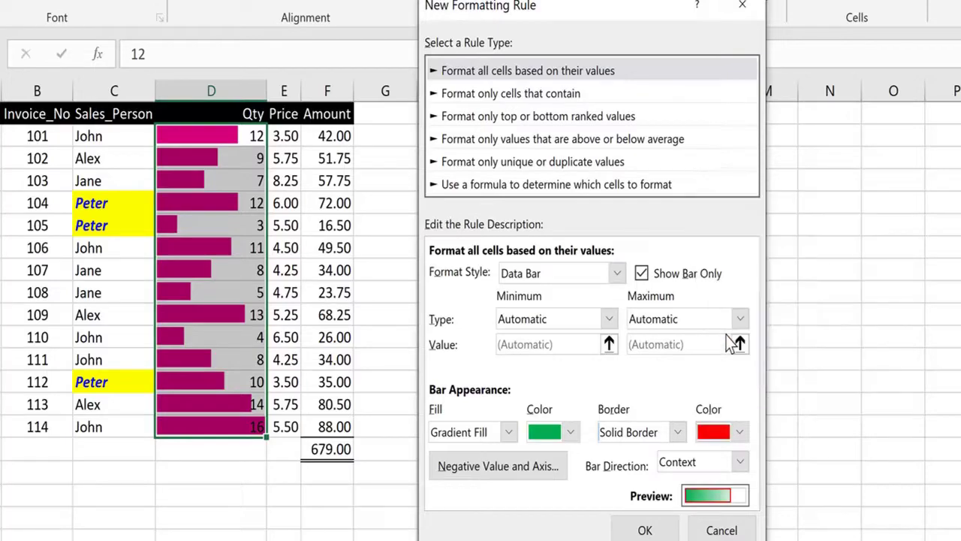
{"action": "left_click", "coordinate": [723, 334]}
{"action": "left_click", "coordinate": [642, 530]}
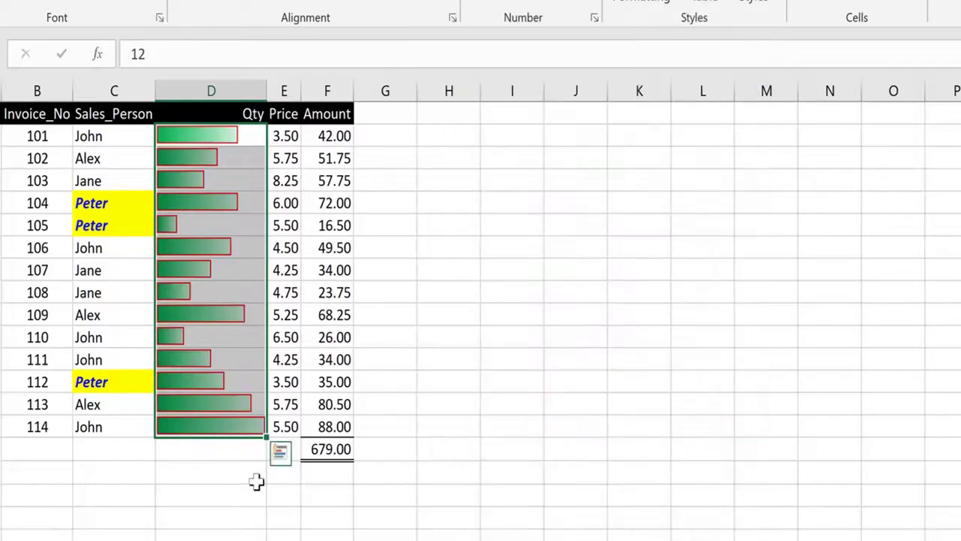
{"action": "left_click", "coordinate": [229, 486]}
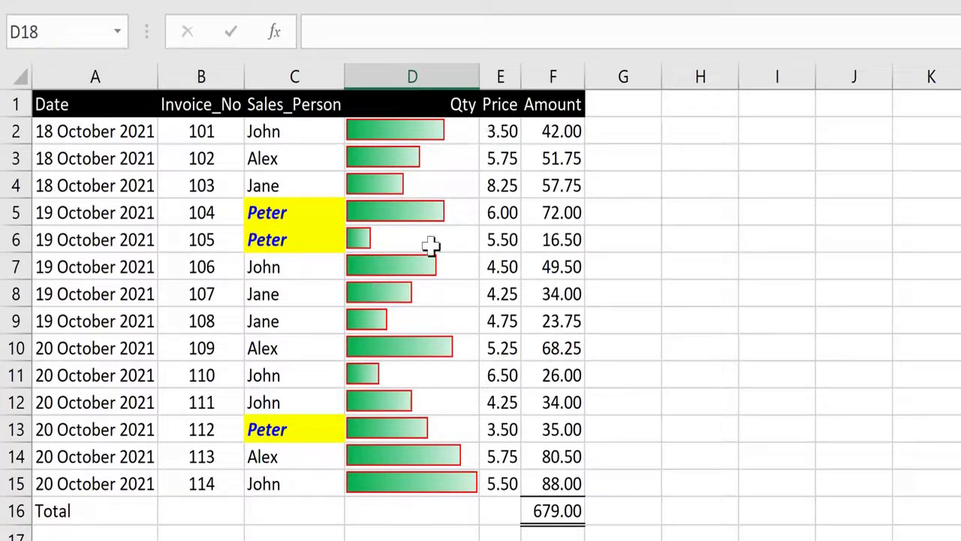
Step: Check the stored quantity behind the bar in cell D2
{"action": "left_click", "coordinate": [466, 133]}
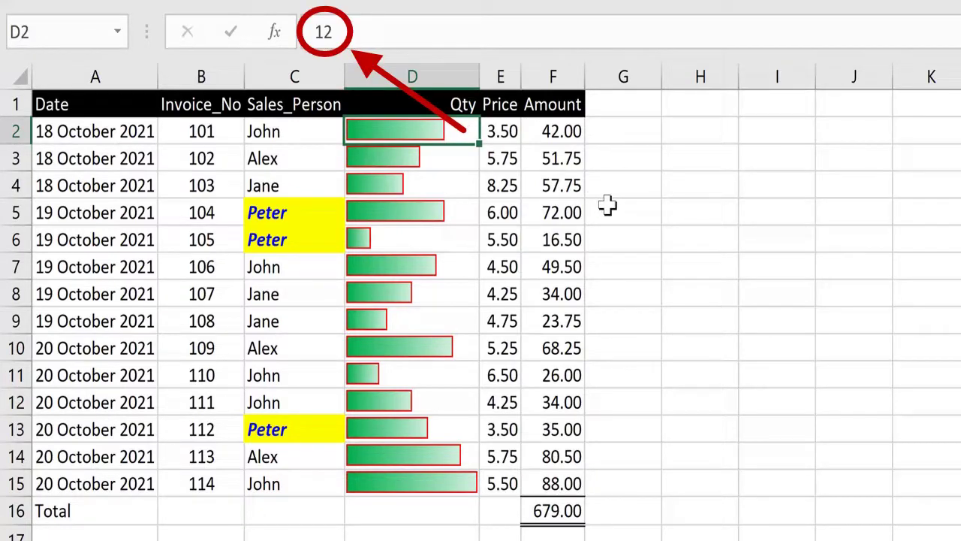
{"action": "double_click", "coordinate": [331, 32]}
{"action": "key", "text": "Escape"}
Step: Open the Conditional Formatting Rules Manager for the quantities in D2:D15
{"action": "key", "text": "ctrl+shift+Down"}
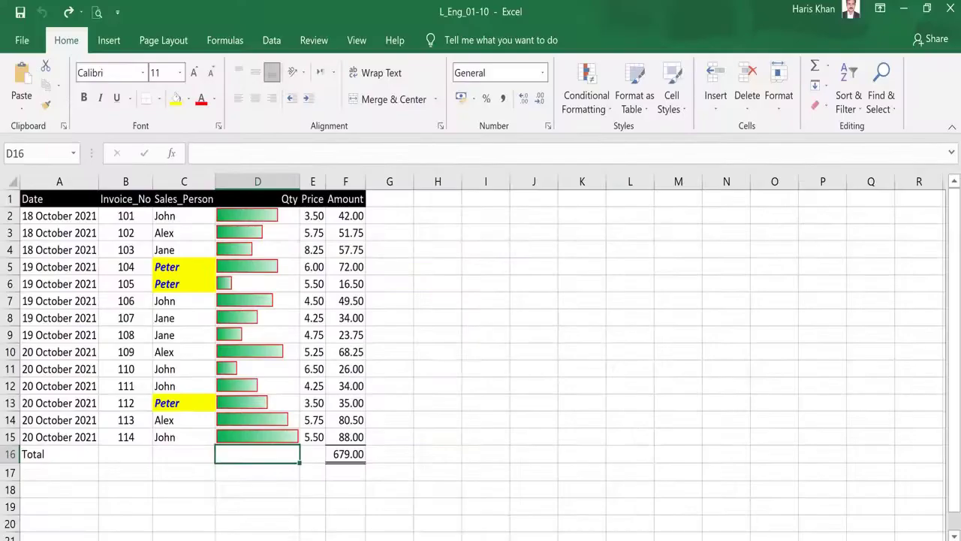
{"action": "key", "text": "Up"}
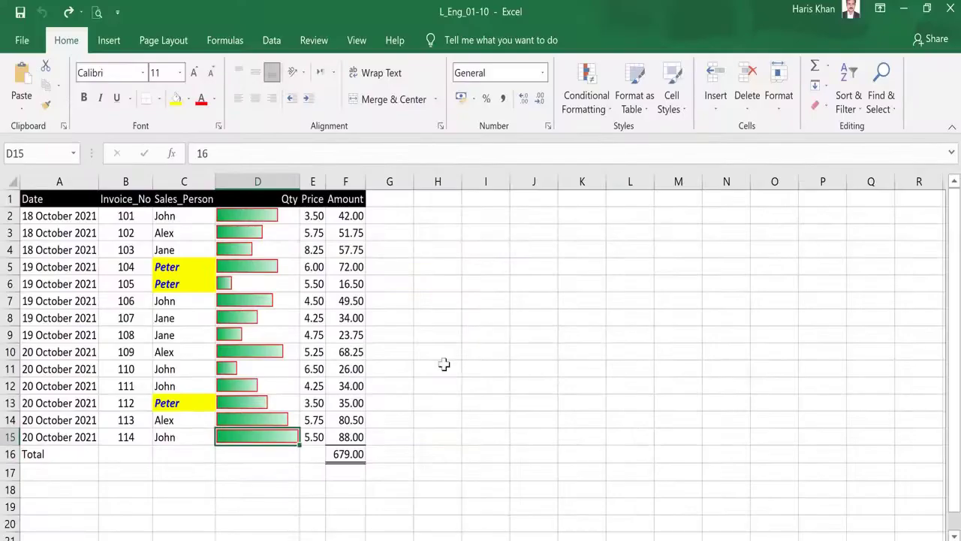
{"action": "key", "text": "ctrl+Up"}
{"action": "key", "text": "Down"}
{"action": "key", "text": "ctrl+shift+Down"}
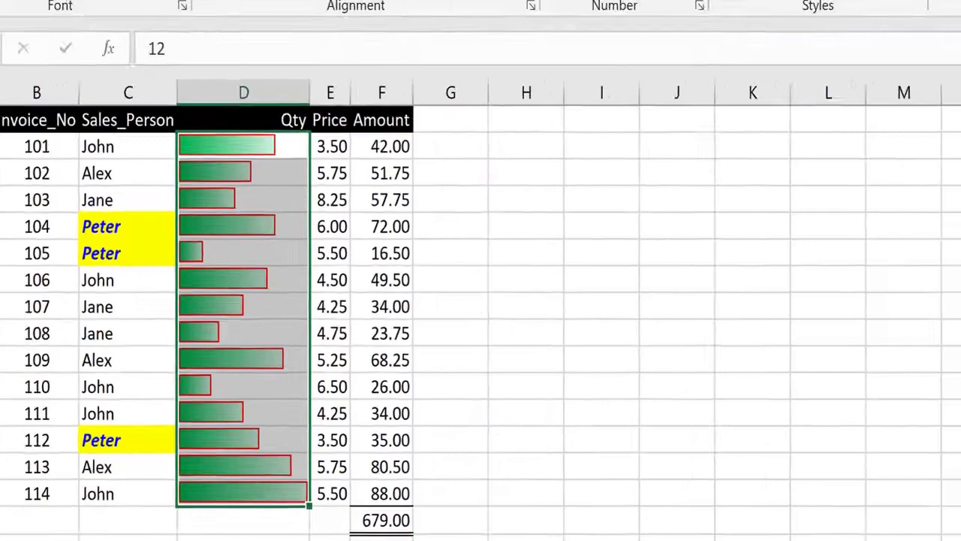
{"action": "left_click", "coordinate": [960, 0]}
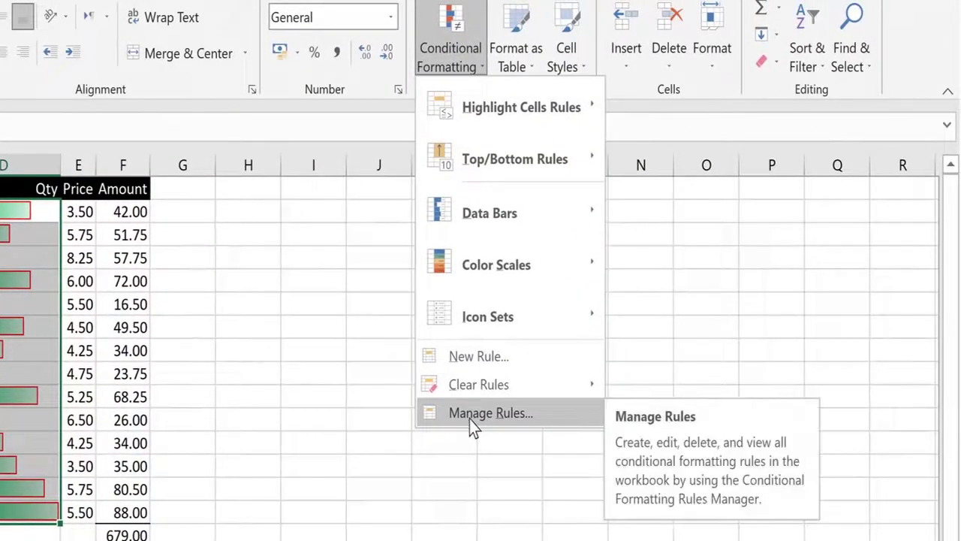
{"action": "left_click", "coordinate": [470, 419]}
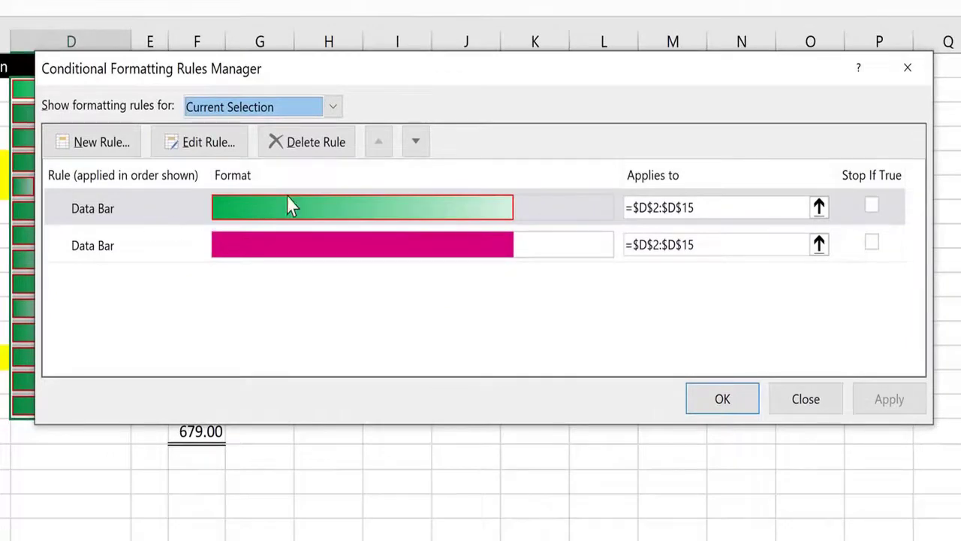
Step: Edit the green gradient data bar rule to turn off Show Bar Only, and apply the change
{"action": "left_click", "coordinate": [316, 223]}
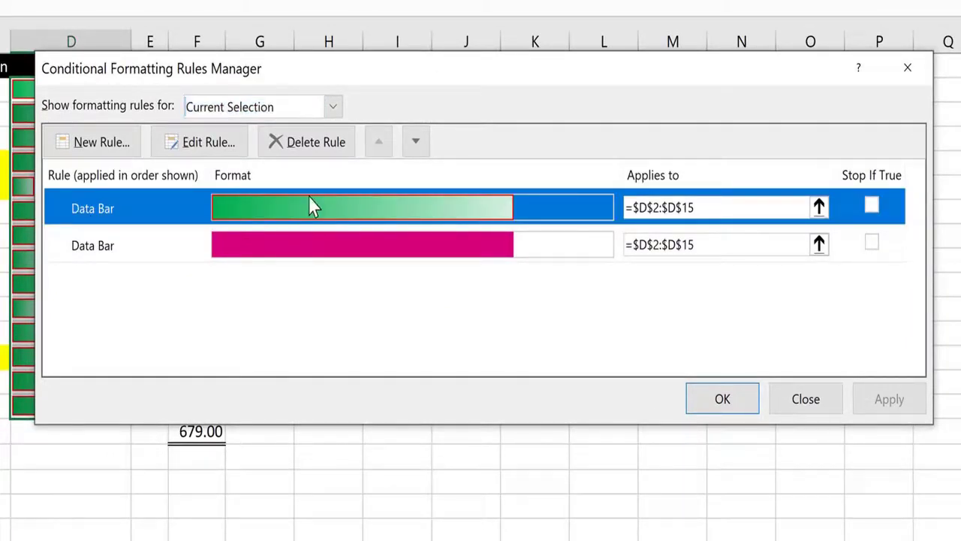
{"action": "left_click", "coordinate": [202, 142]}
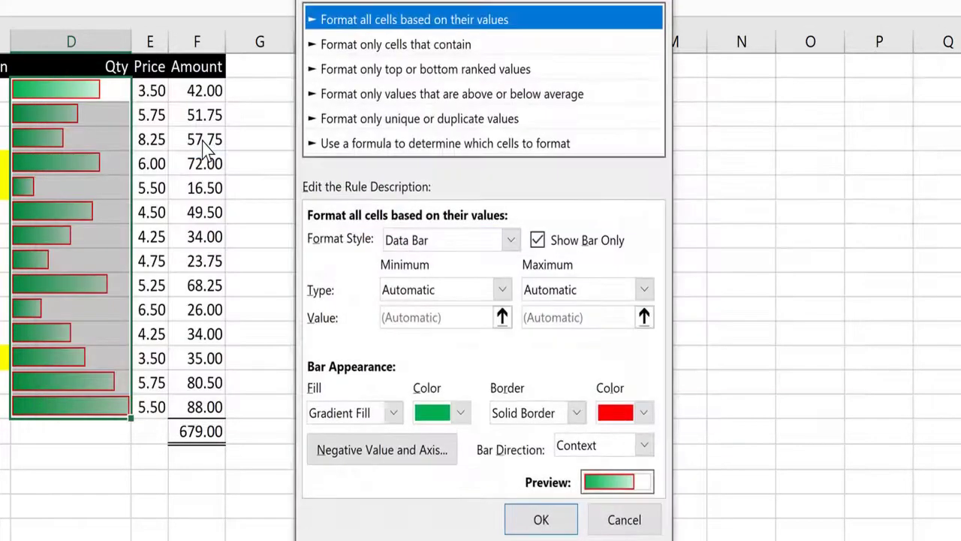
{"action": "left_click", "coordinate": [537, 240]}
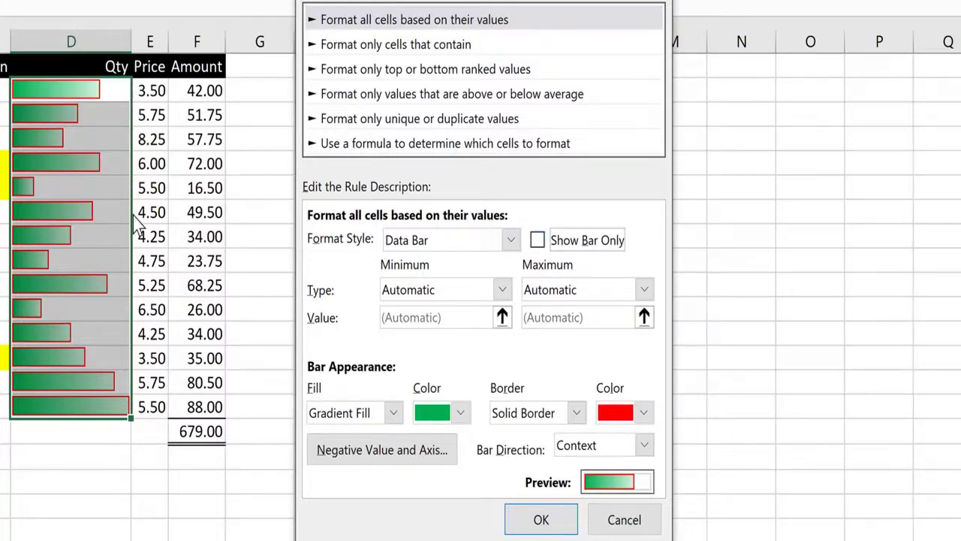
{"action": "left_click", "coordinate": [539, 521]}
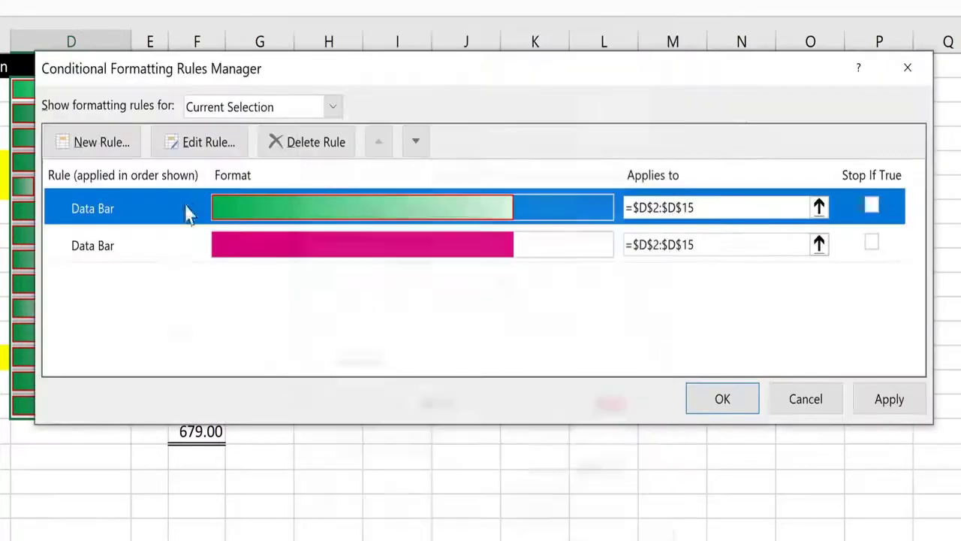
{"action": "left_click", "coordinate": [721, 399]}
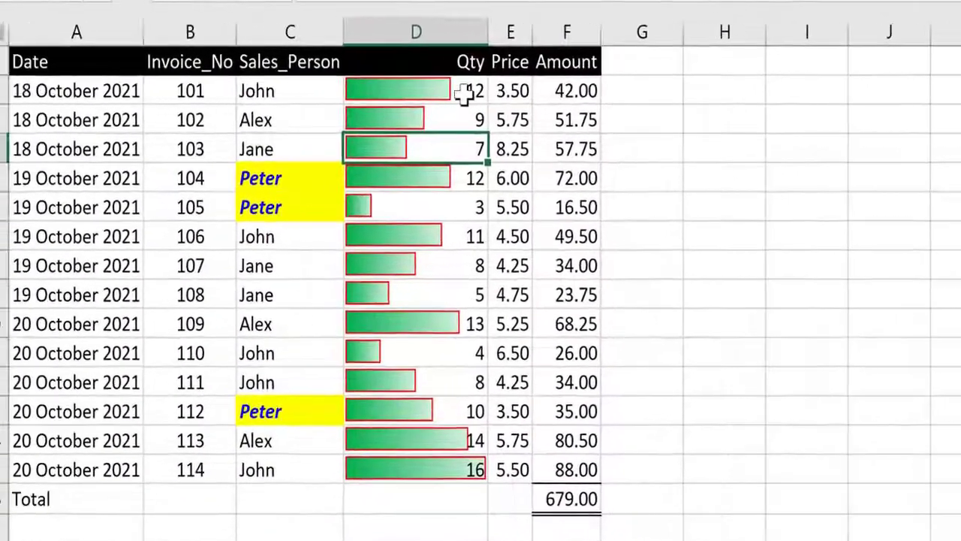
Step: Clear the conditional formatting rules from the quantities in D2:D15 only
{"action": "left_click", "coordinate": [329, 91]}
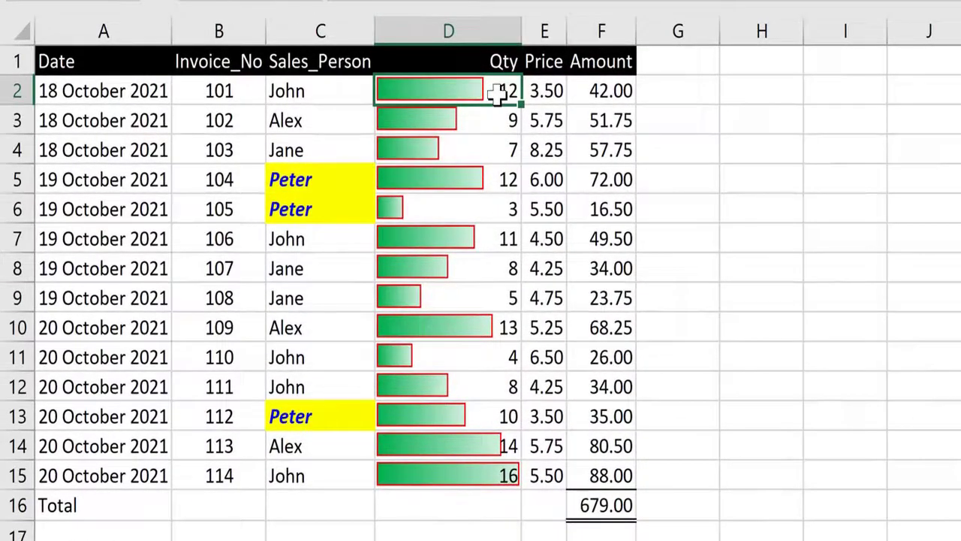
{"action": "key", "text": "ctrl+shift+Down"}
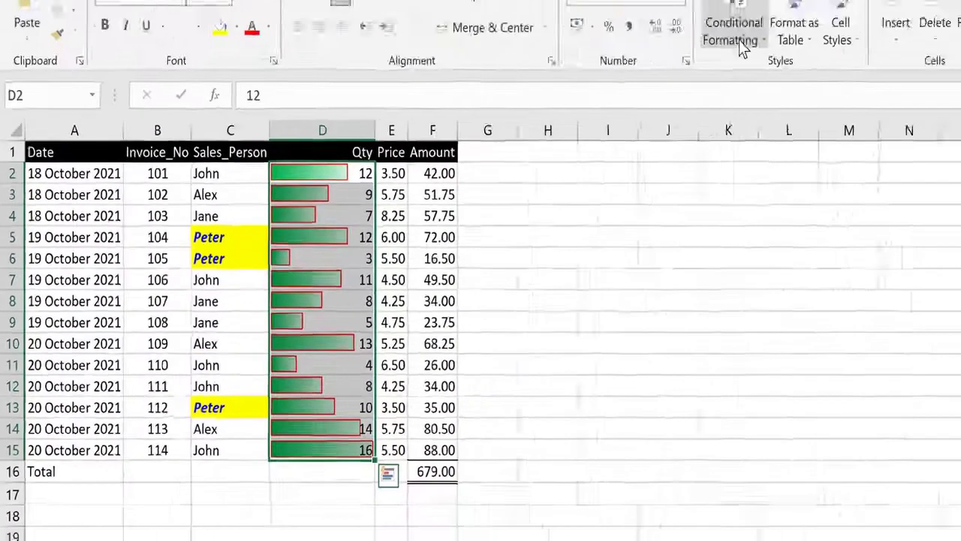
{"action": "left_click", "coordinate": [742, 47]}
{"action": "mouse_move", "coordinate": [770, 339]}
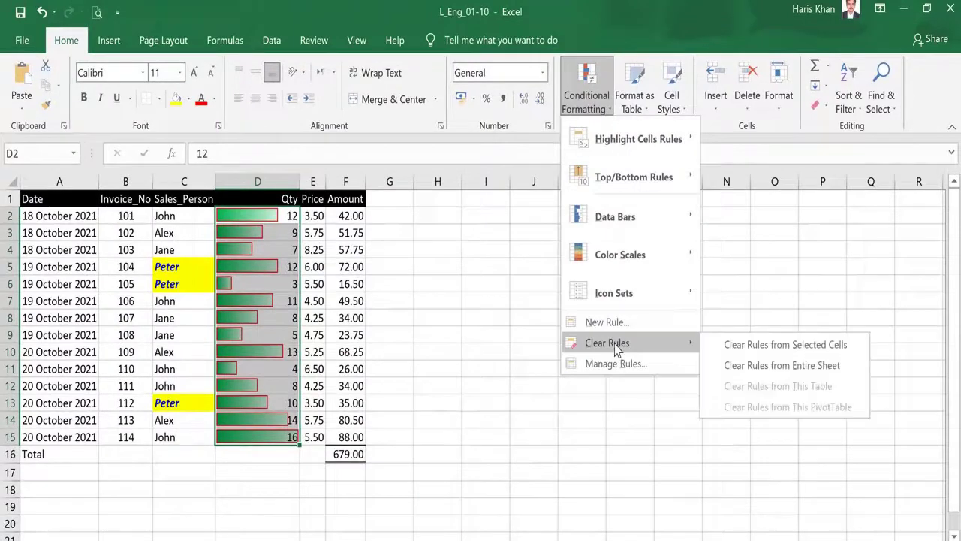
{"action": "left_click", "coordinate": [751, 347]}
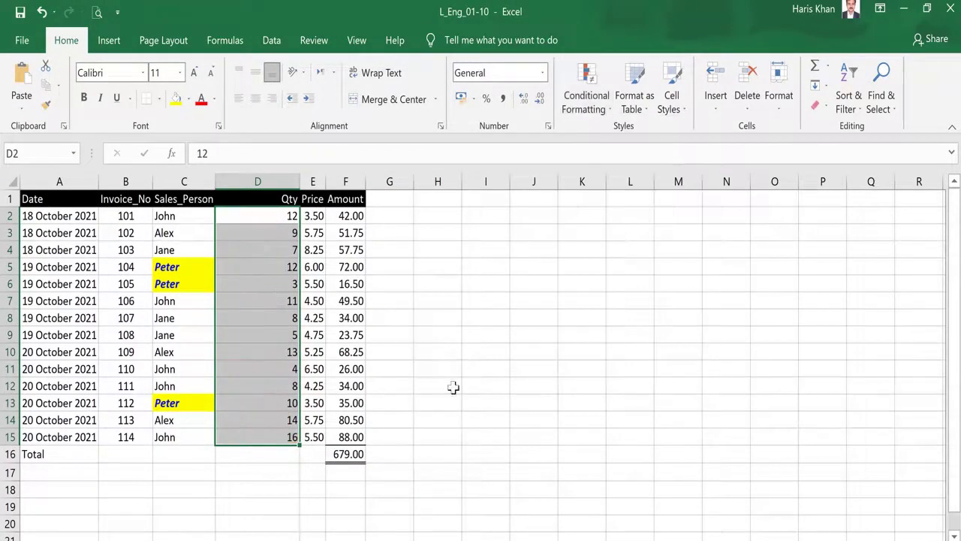
{"action": "left_click", "coordinate": [272, 470]}
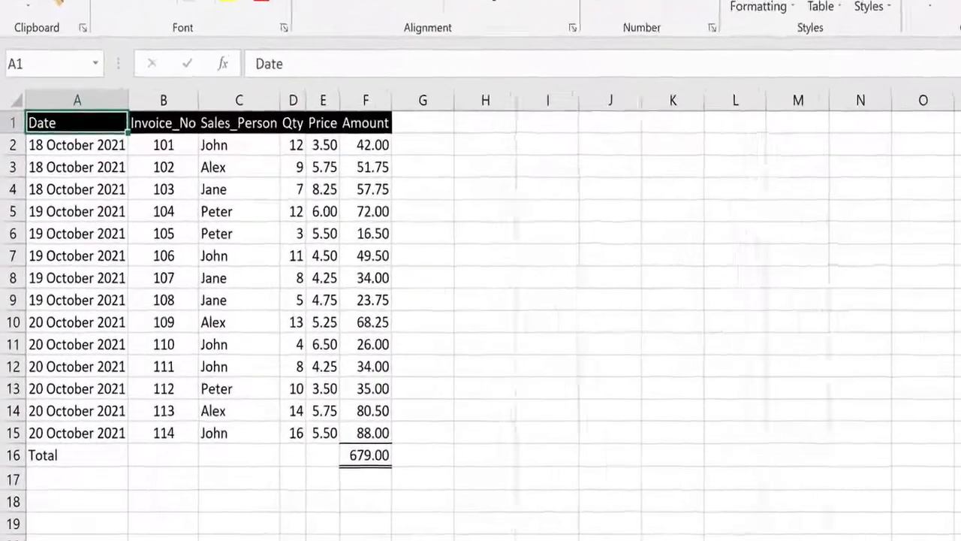
Step: Apply the green-white color scale to the prices in E2:E15, and check the shading of the highest and lowest prices
{"action": "left_click", "coordinate": [245, 216]}
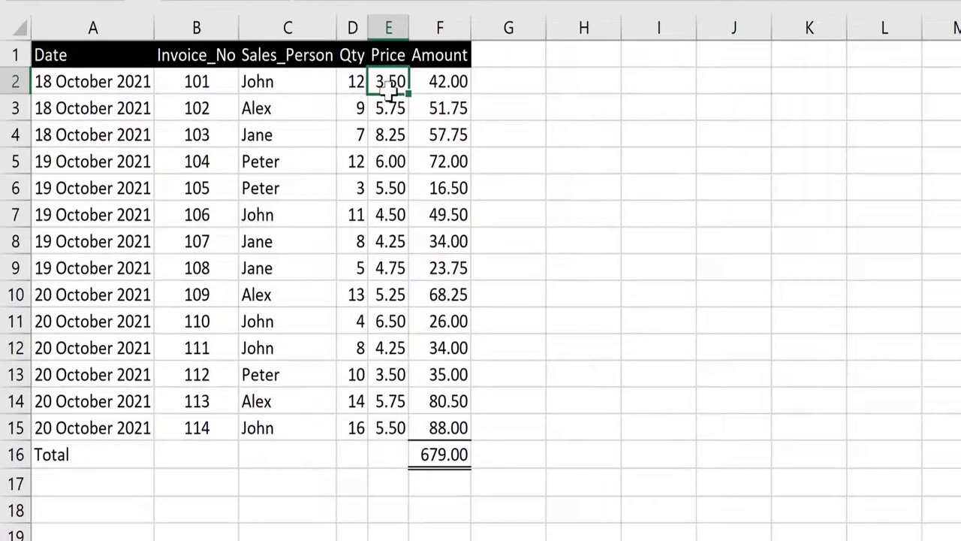
{"action": "key", "text": "ctrl+shift+Down"}
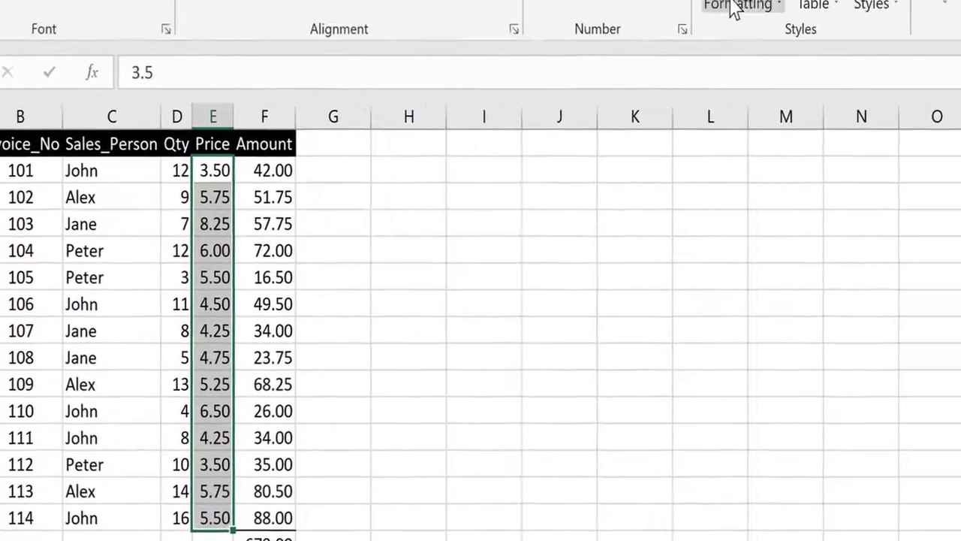
{"action": "left_click", "coordinate": [611, 64]}
{"action": "mouse_move", "coordinate": [599, 331]}
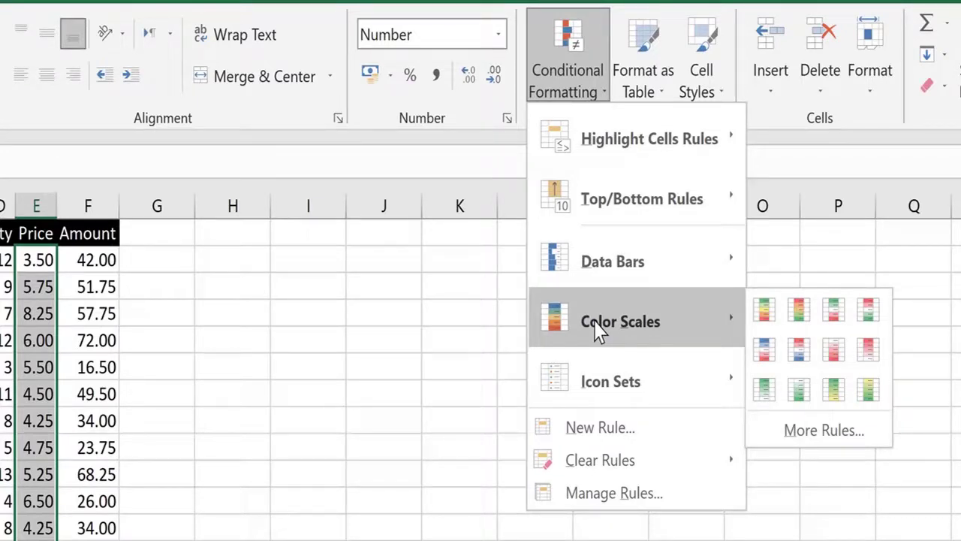
{"action": "left_click", "coordinate": [766, 390]}
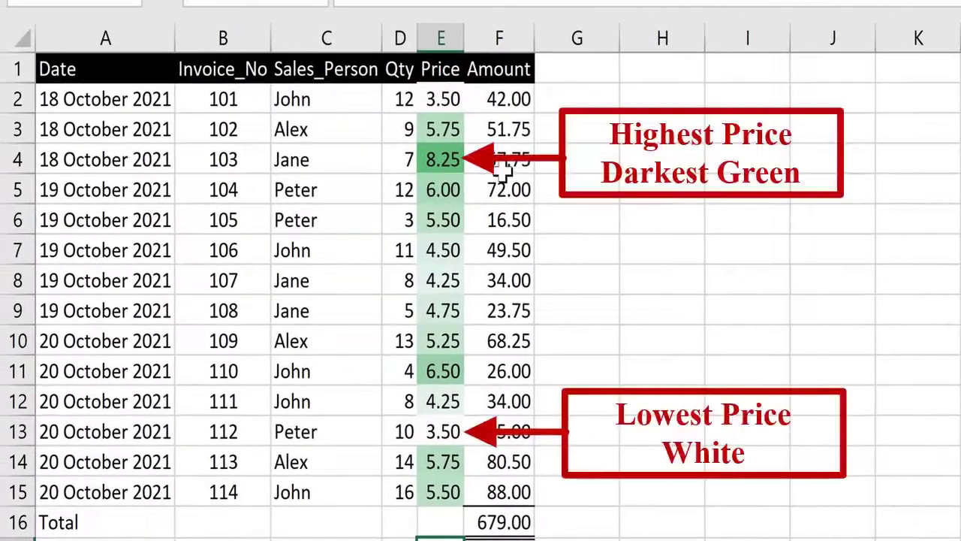
{"action": "left_click", "coordinate": [451, 161]}
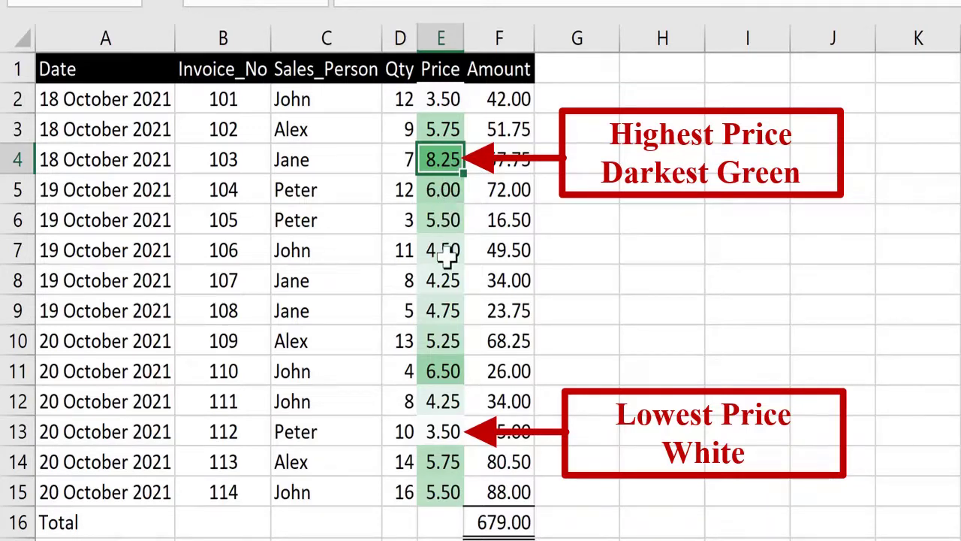
{"action": "left_click", "coordinate": [446, 433]}
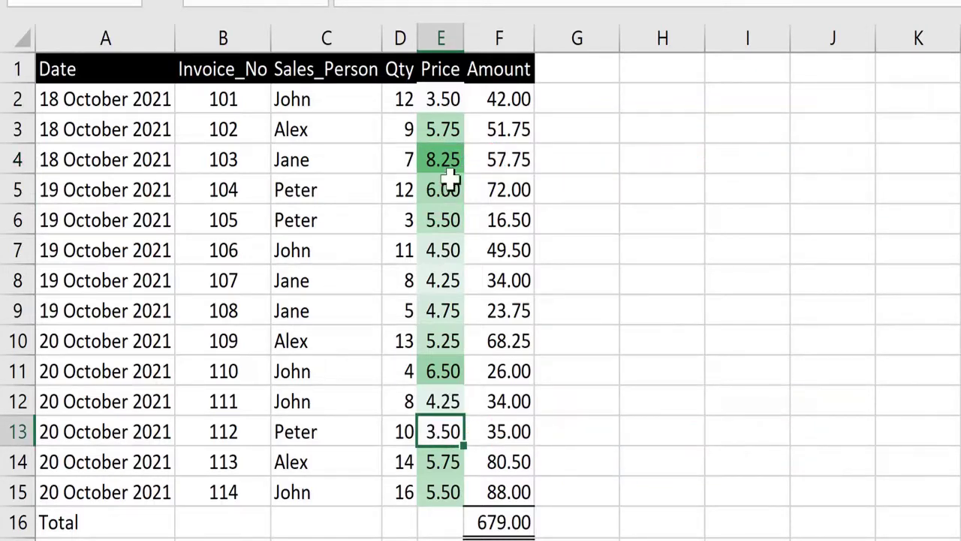
Step: Open the graded color scale rule applied to E2:E15 for editing in the Conditional Formatting Rules Manager
{"action": "left_click_drag", "start_coordinate": [441, 100], "coordinate": [429, 498]}
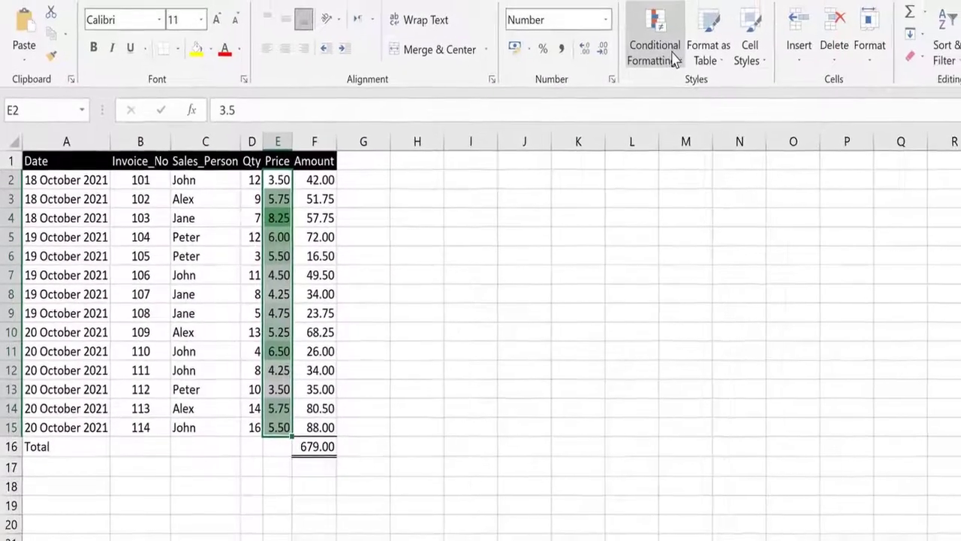
{"action": "left_click", "coordinate": [652, 53]}
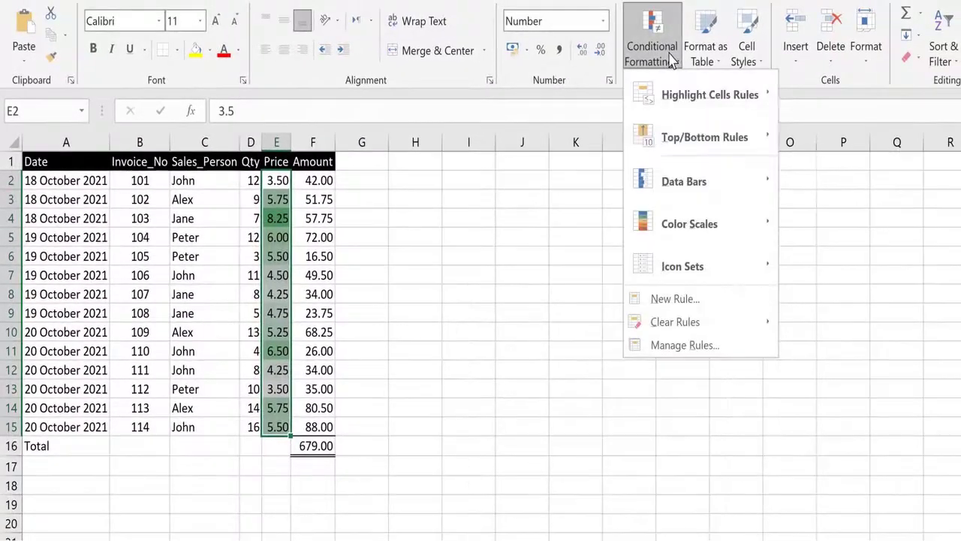
{"action": "left_click", "coordinate": [675, 347]}
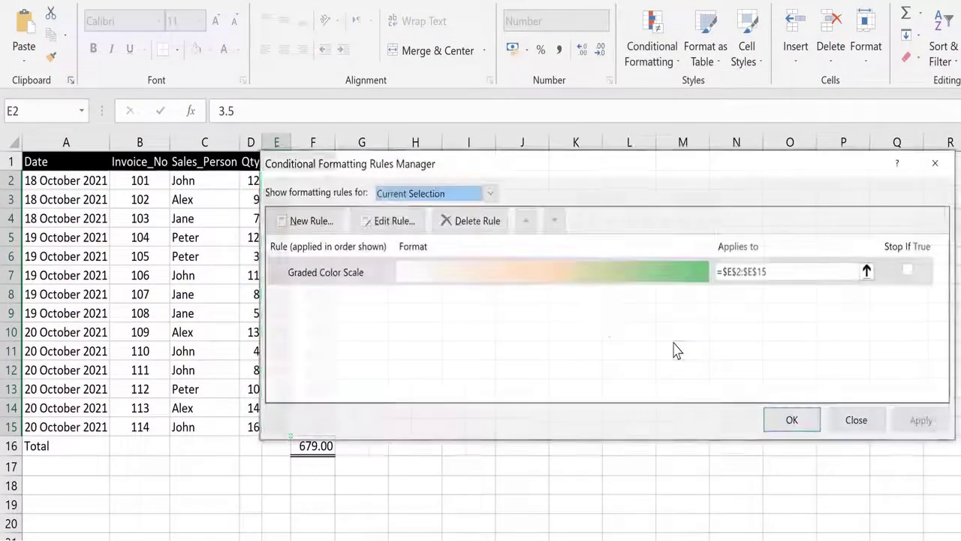
{"action": "left_click", "coordinate": [382, 221]}
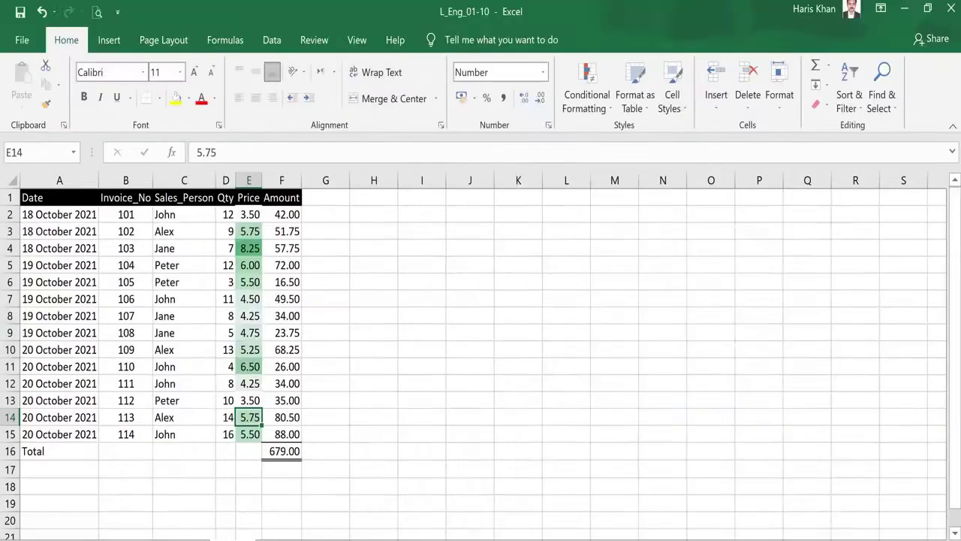
Step: Clear the conditional formatting rules from the selected prices in E2:E15 only
{"action": "key", "text": "ctrl+Up"}
{"action": "key", "text": "Down"}
{"action": "key", "text": "ctrl+shift+Down"}
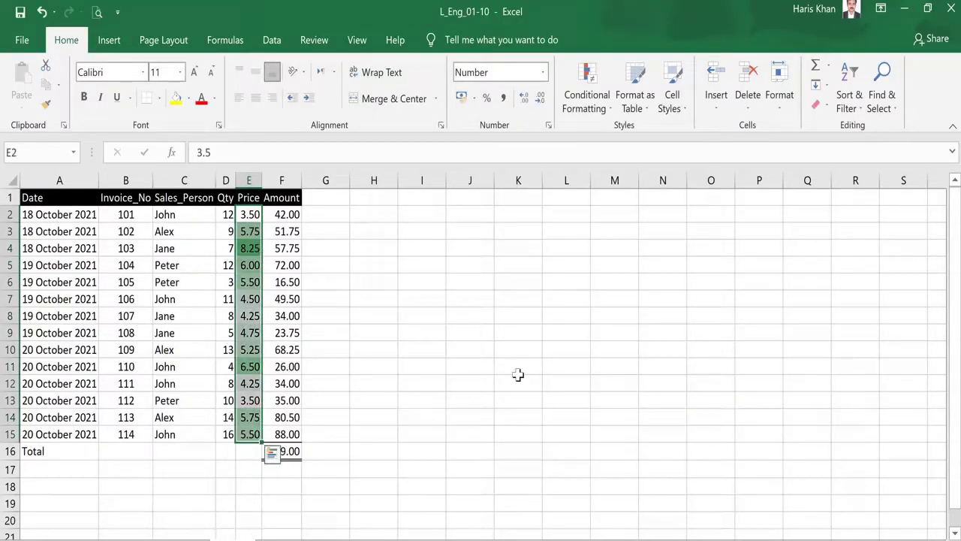
{"action": "left_click", "coordinate": [593, 105]}
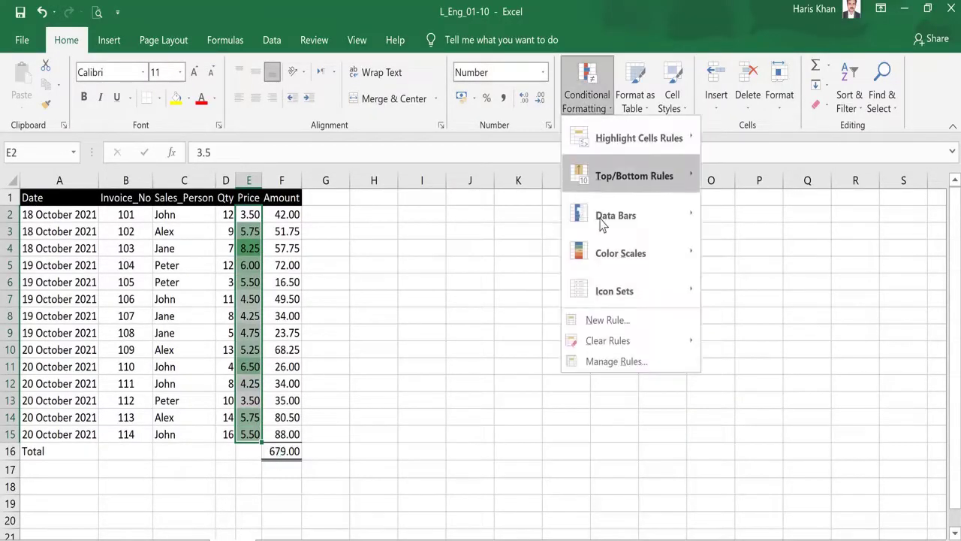
{"action": "mouse_move", "coordinate": [599, 344]}
{"action": "left_click", "coordinate": [728, 341]}
Step: Apply the red-white-blue color scale to the prices in E2:E15, with red for the highest values and blue for the lowest
{"action": "left_click", "coordinate": [252, 215]}
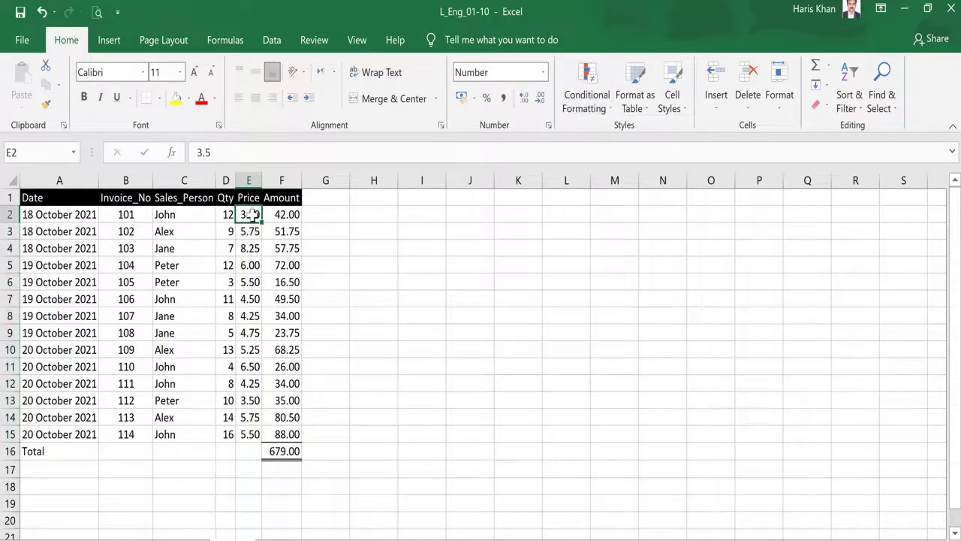
{"action": "key", "text": "ctrl+shift+Down"}
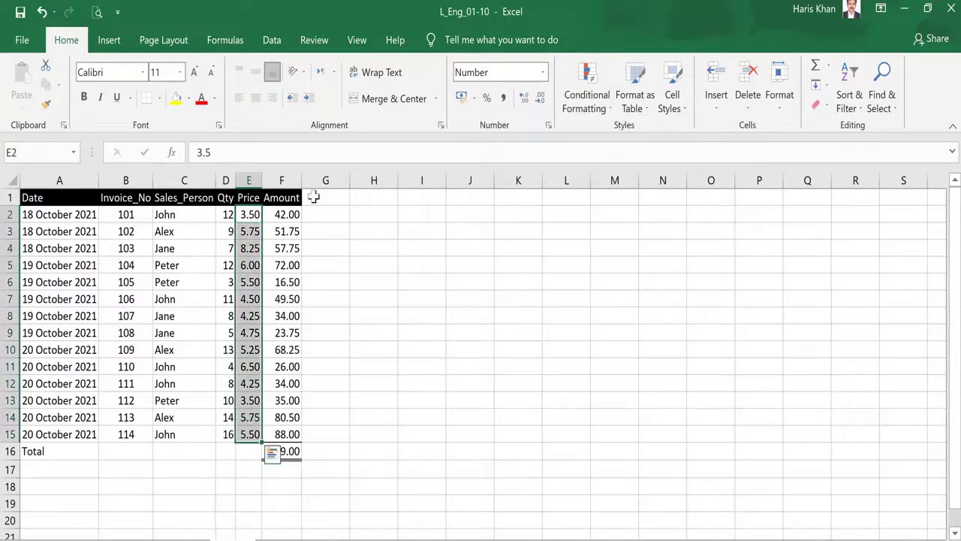
{"action": "left_click", "coordinate": [580, 111]}
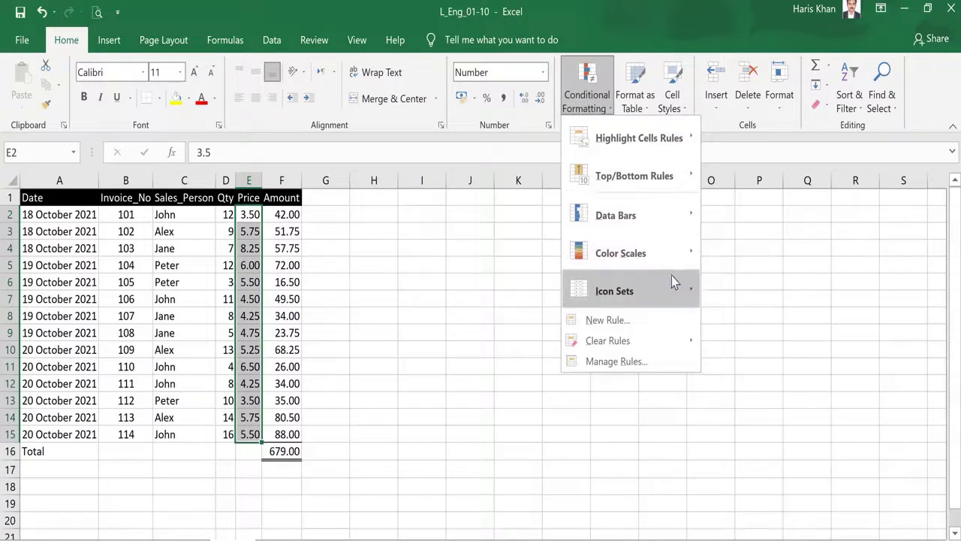
{"action": "mouse_move", "coordinate": [653, 263]}
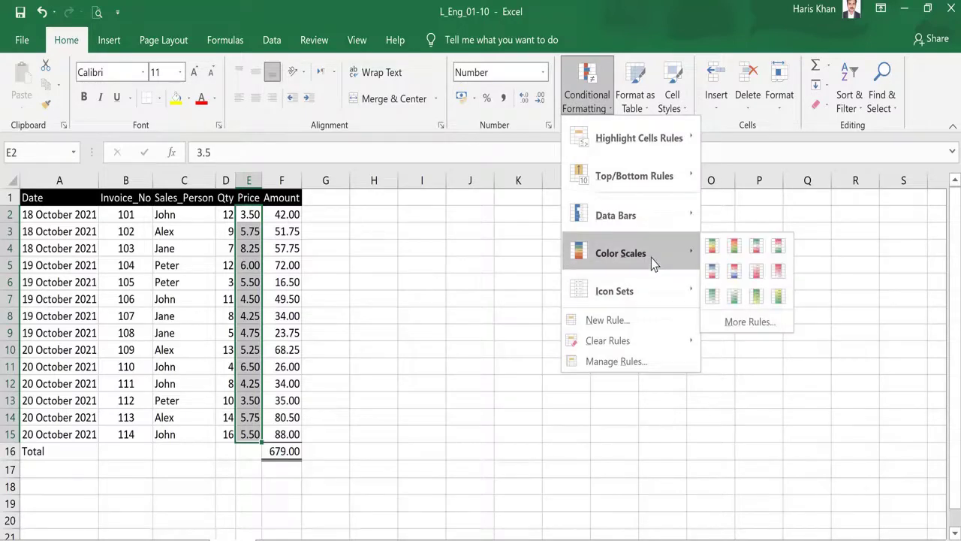
{"action": "left_click", "coordinate": [735, 272]}
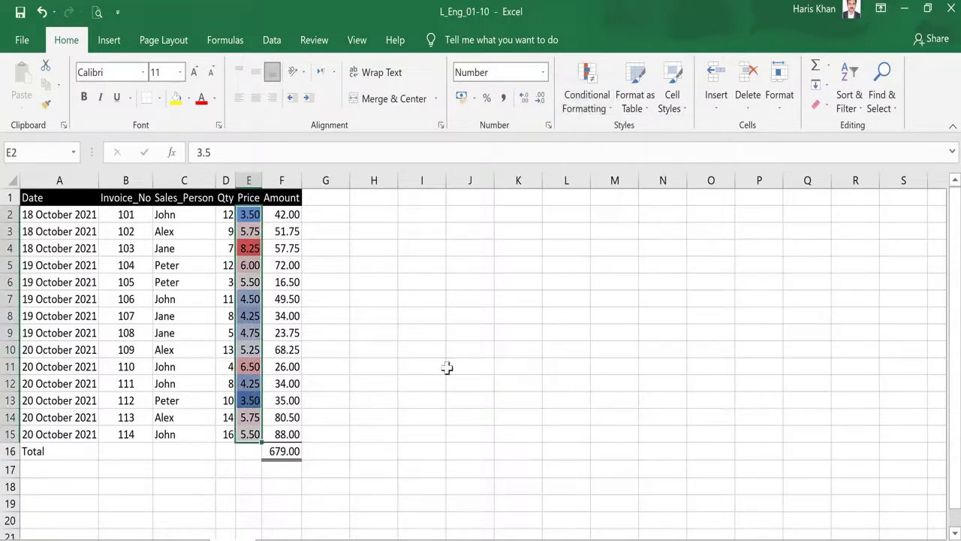
{"action": "left_click", "coordinate": [241, 454]}
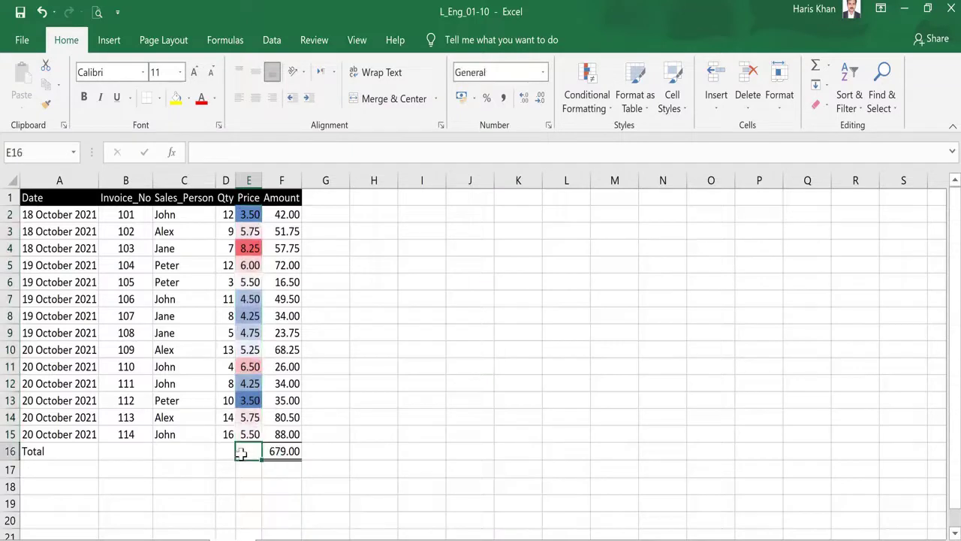
Step: Open the red-white-blue color scale rule on the prices for editing
{"action": "left_click", "coordinate": [255, 214]}
{"action": "key", "text": "ctrl+shift+Down"}
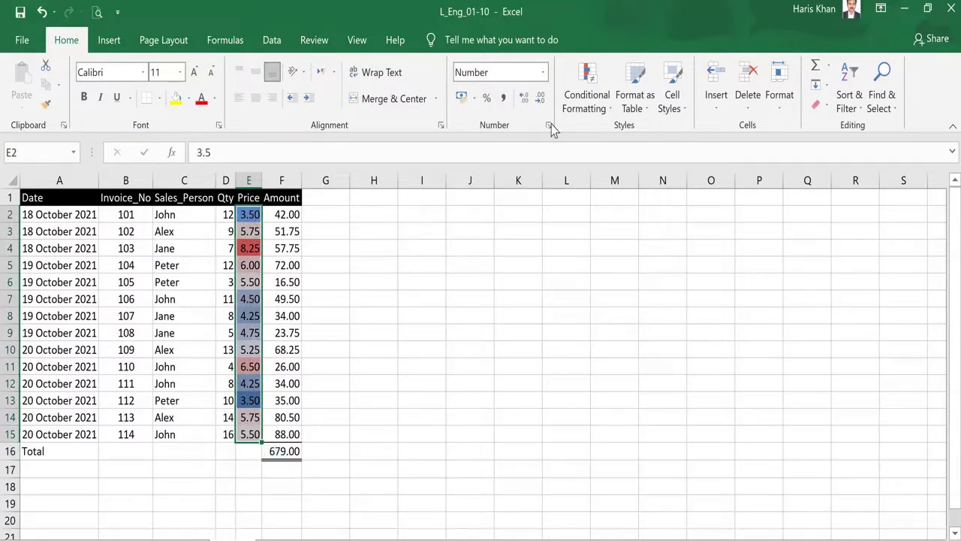
{"action": "left_click", "coordinate": [582, 112]}
{"action": "left_click", "coordinate": [601, 361]}
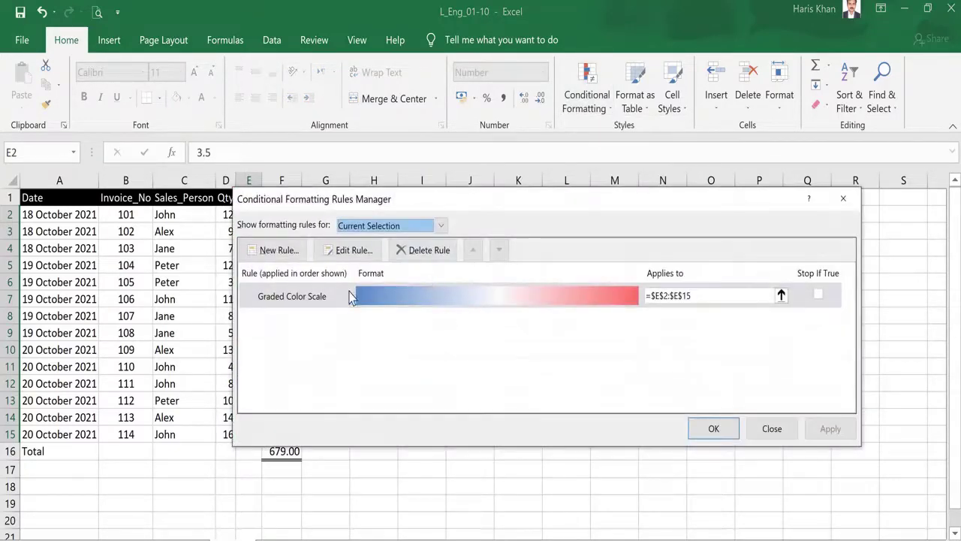
{"action": "left_click", "coordinate": [344, 250]}
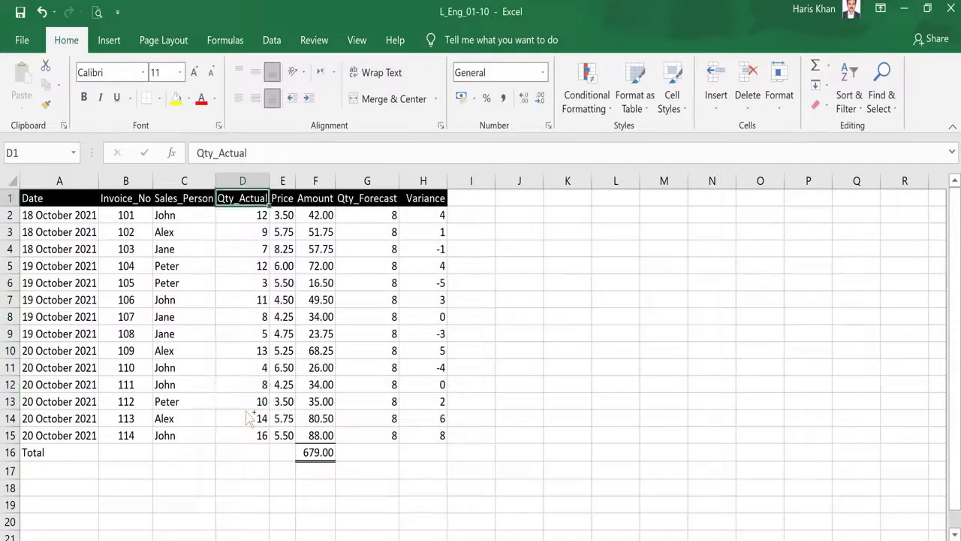
Step: Examine the Qty_Actual, Qty_Forecast and Variance columns of the extended sales table
{"action": "key", "text": "Down"}
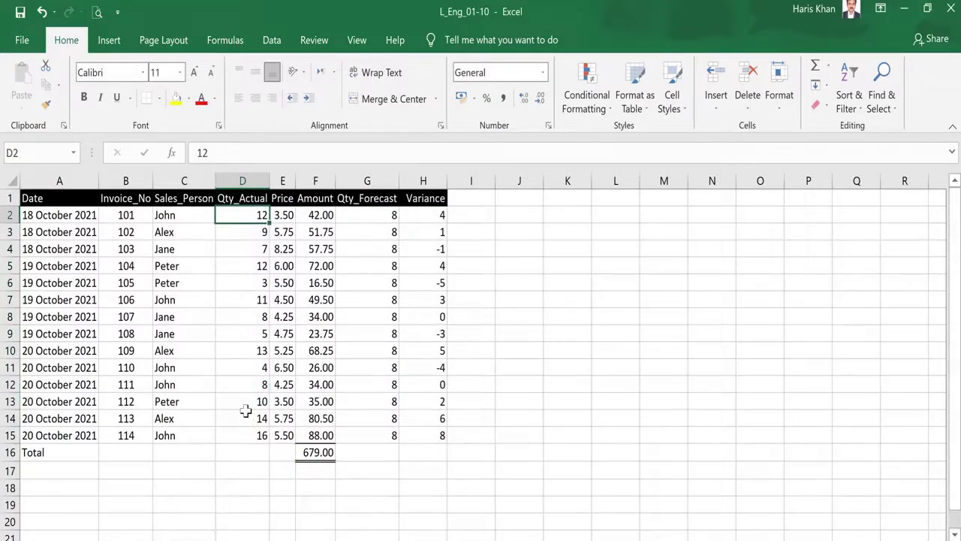
{"action": "left_click", "coordinate": [379, 183]}
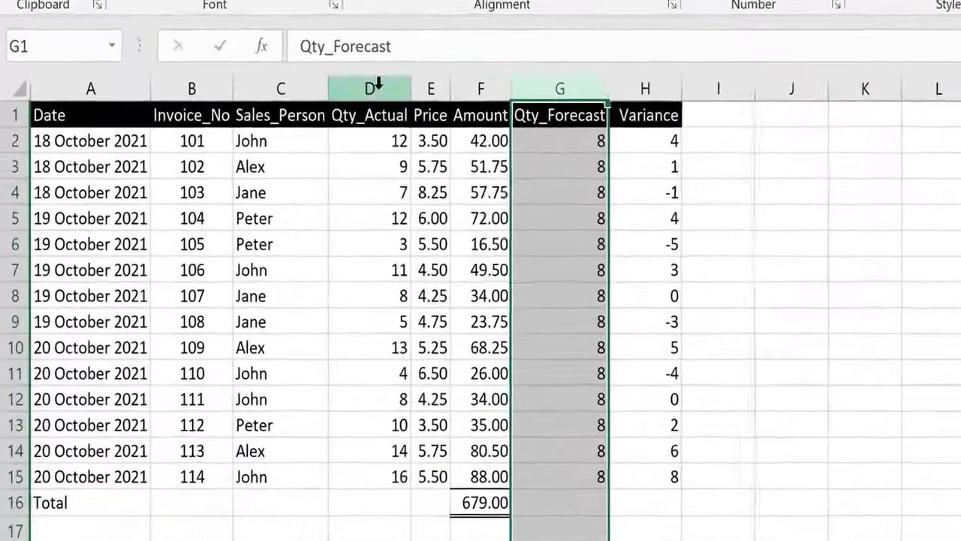
{"action": "left_click", "coordinate": [377, 87]}
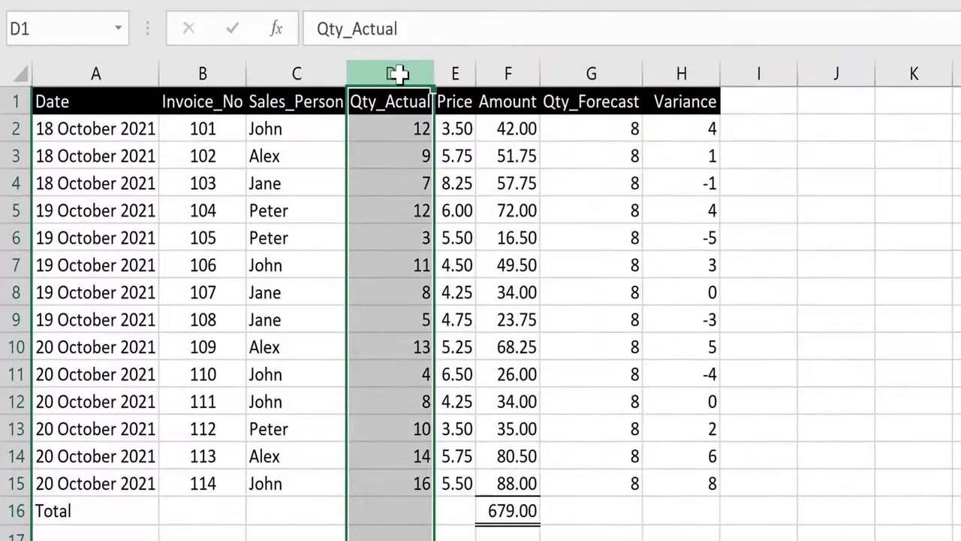
{"action": "left_click", "coordinate": [694, 65], "text": "ctrl"}
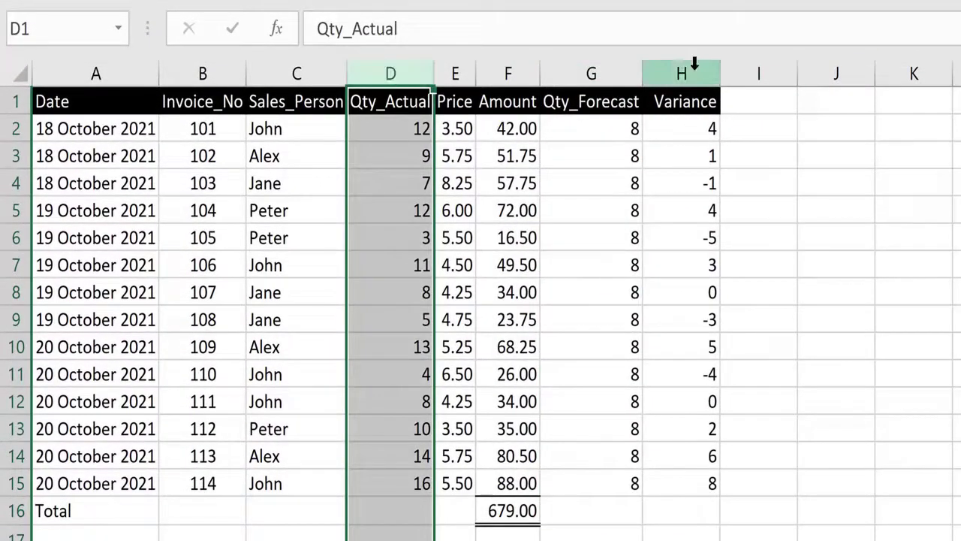
{"action": "left_click", "coordinate": [695, 66]}
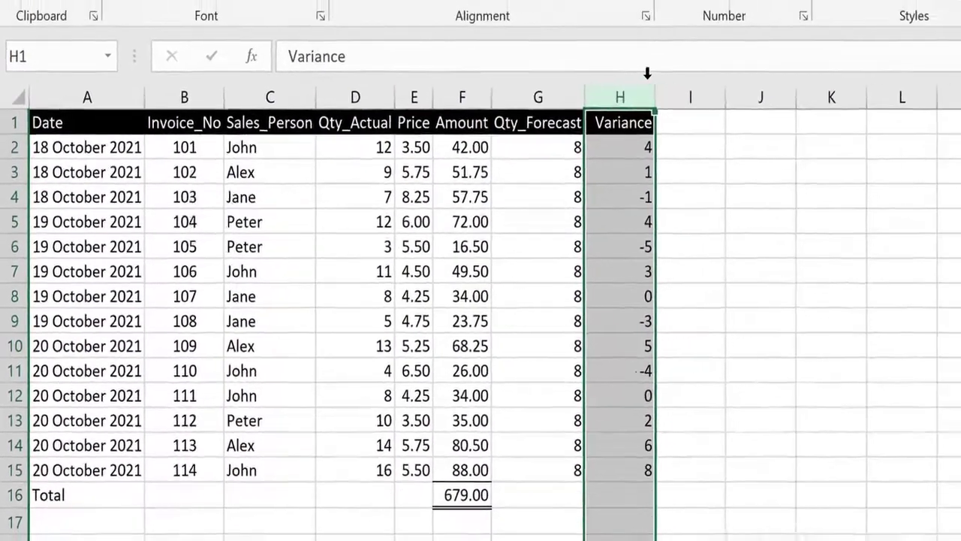
Step: Start a new conditional formatting rule of type "Format only cells that contain" for the variances in H2:H15
{"action": "left_click", "coordinate": [682, 129]}
{"action": "key", "text": "ctrl+shift+Down"}
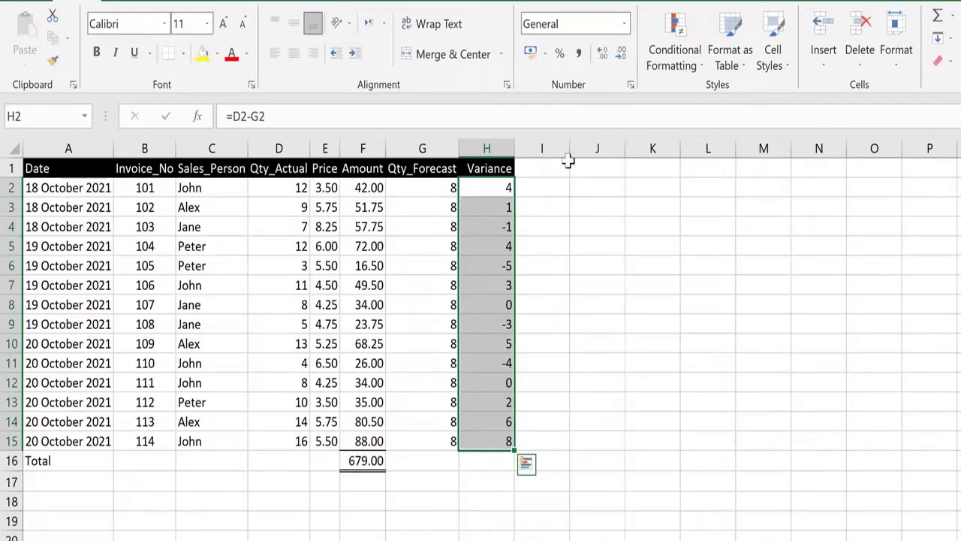
{"action": "left_click", "coordinate": [676, 72]}
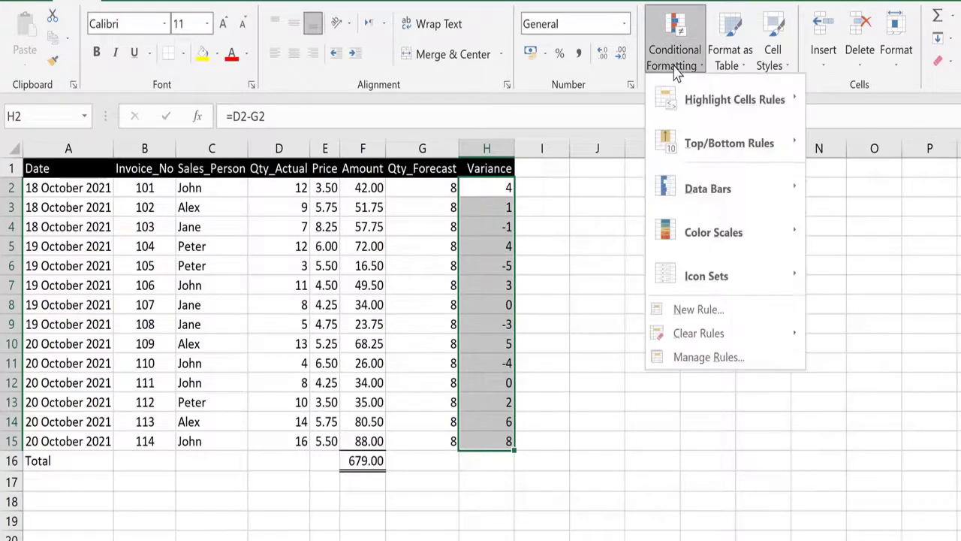
{"action": "left_click", "coordinate": [706, 309]}
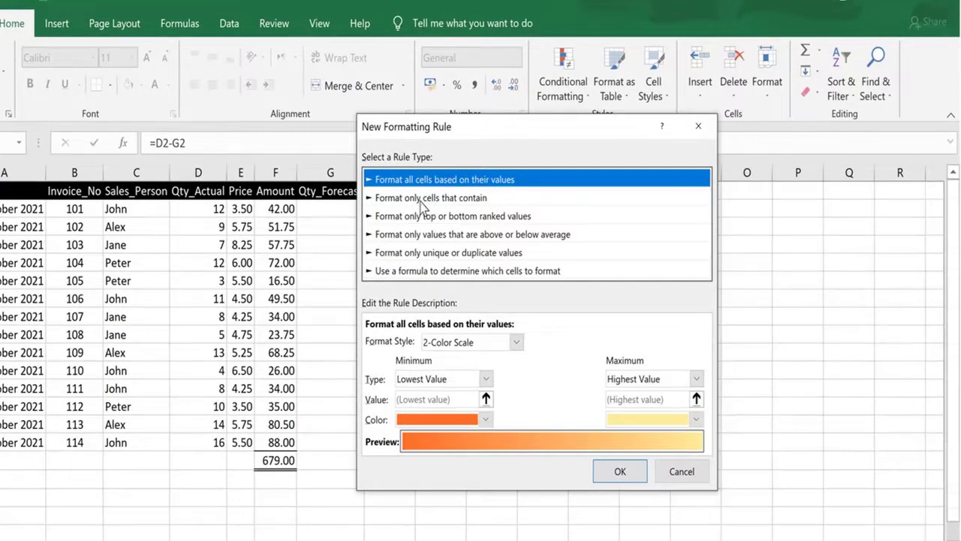
{"action": "left_click", "coordinate": [432, 199]}
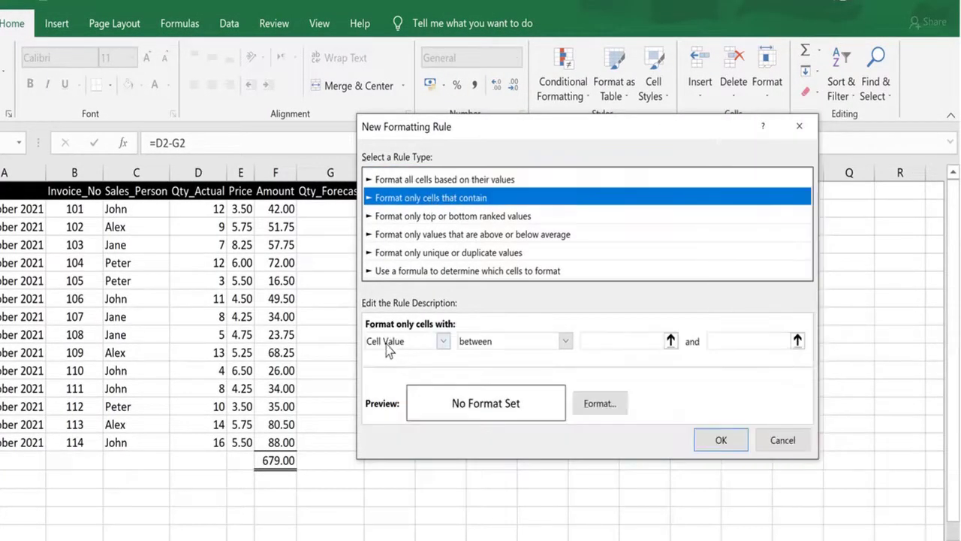
Step: Set the rule's condition to Cell Value equal to 0, and move the dialog clear of the Qty_Forecast column
{"action": "left_click", "coordinate": [406, 341]}
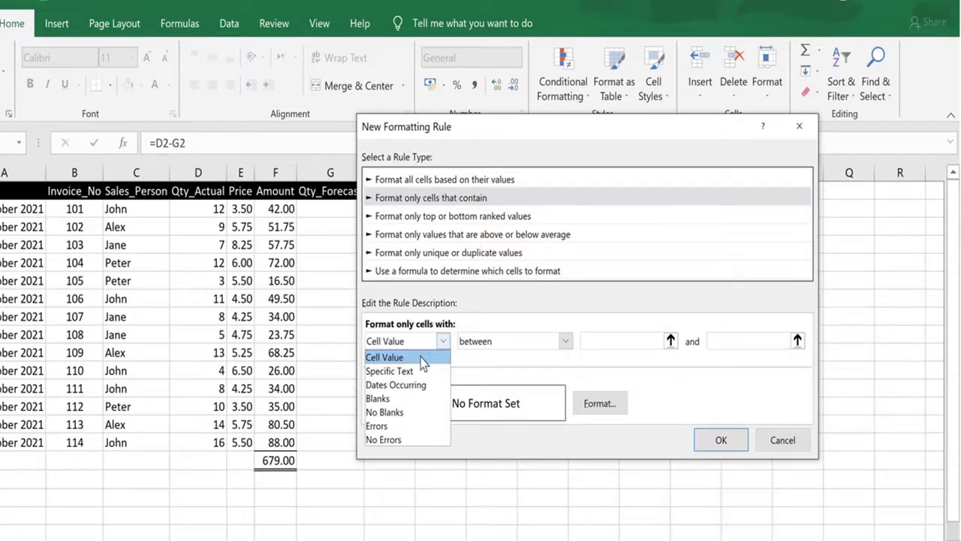
{"action": "left_click", "coordinate": [426, 359]}
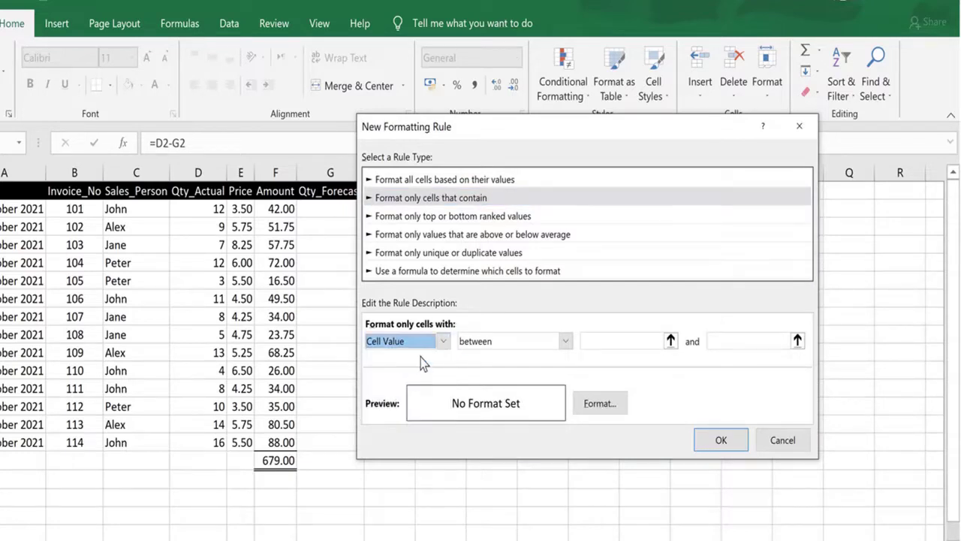
{"action": "left_click", "coordinate": [566, 341]}
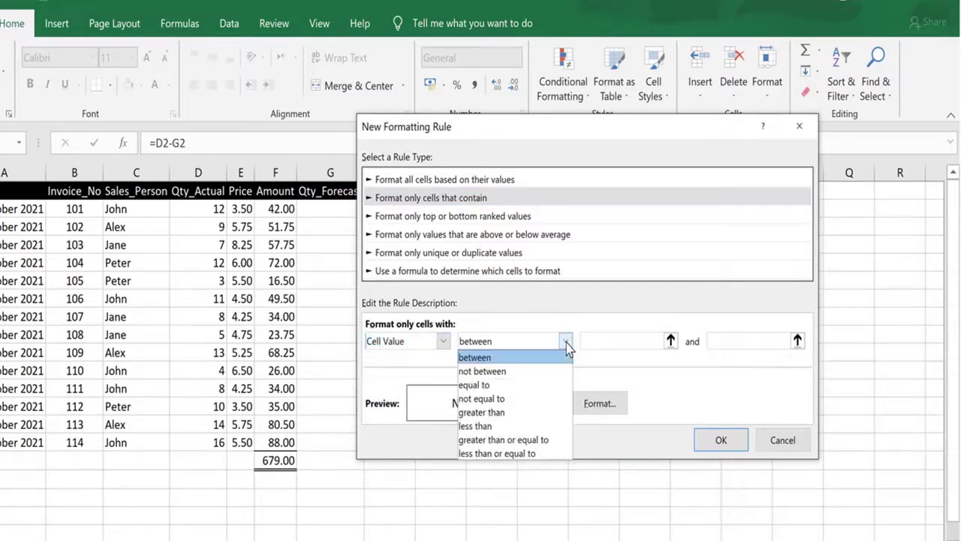
{"action": "left_click", "coordinate": [499, 386]}
{"action": "left_click", "coordinate": [609, 343]}
{"action": "type", "text": "0"}
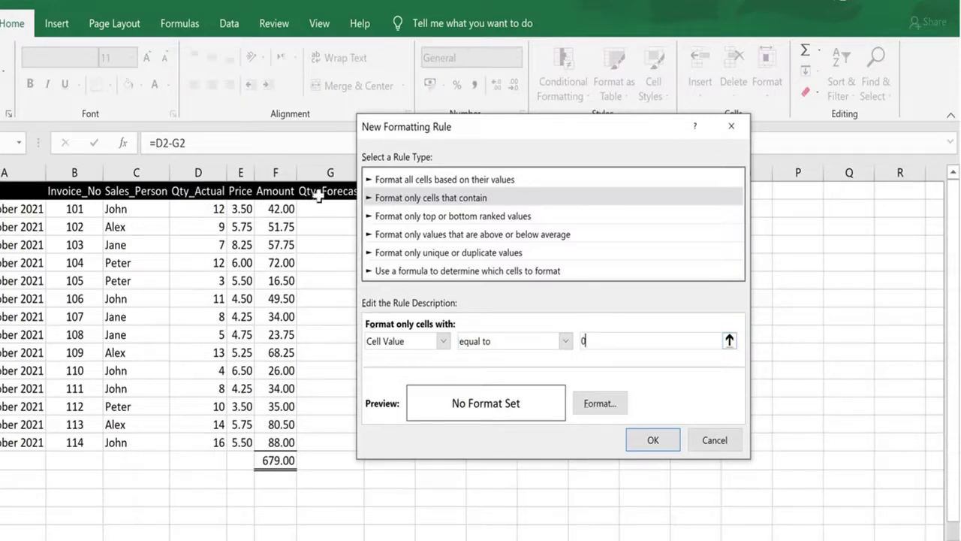
{"action": "left_click_drag", "start_coordinate": [548, 131], "coordinate": [571, 148]}
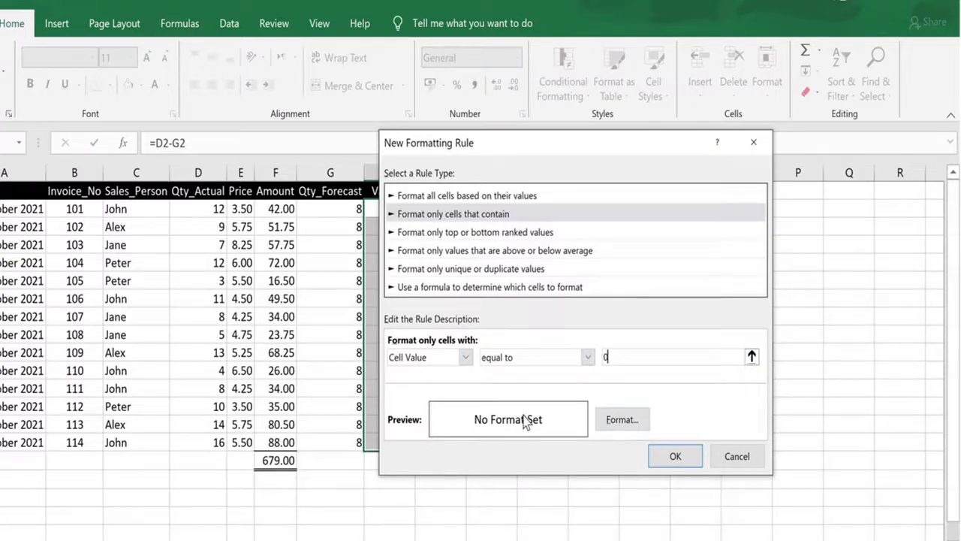
Step: Give the zero-variance rule a light green fill and apply it to the variances in H2:H15
{"action": "left_click", "coordinate": [612, 421]}
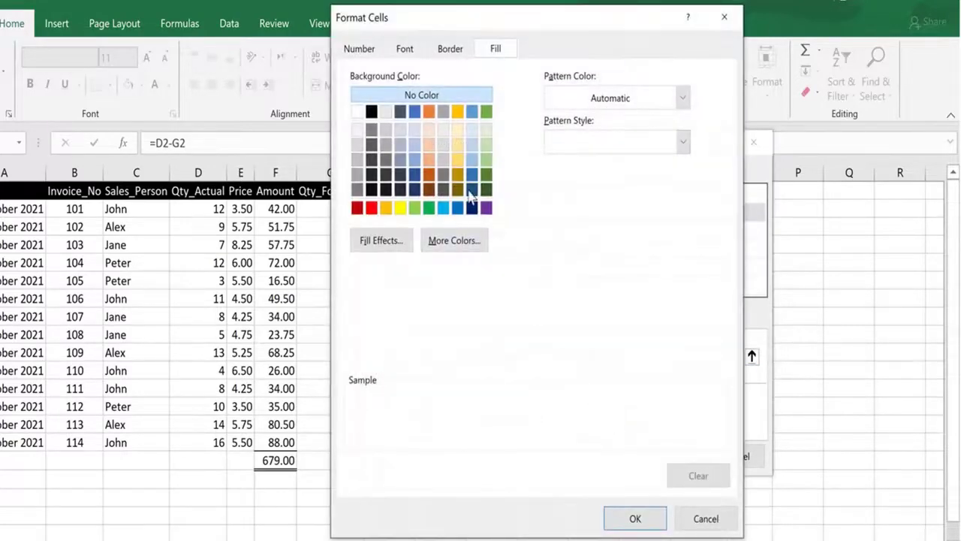
{"action": "left_click", "coordinate": [488, 149]}
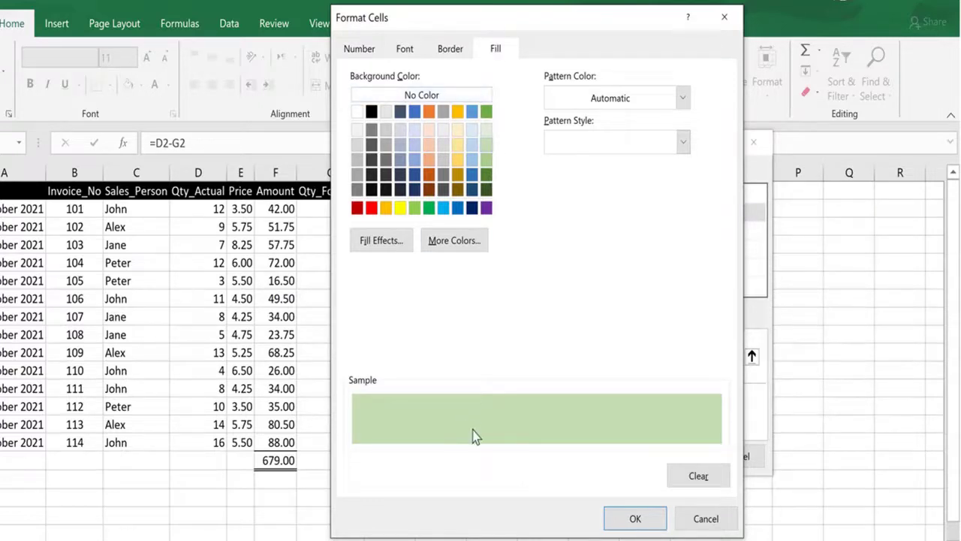
{"action": "left_click", "coordinate": [635, 522]}
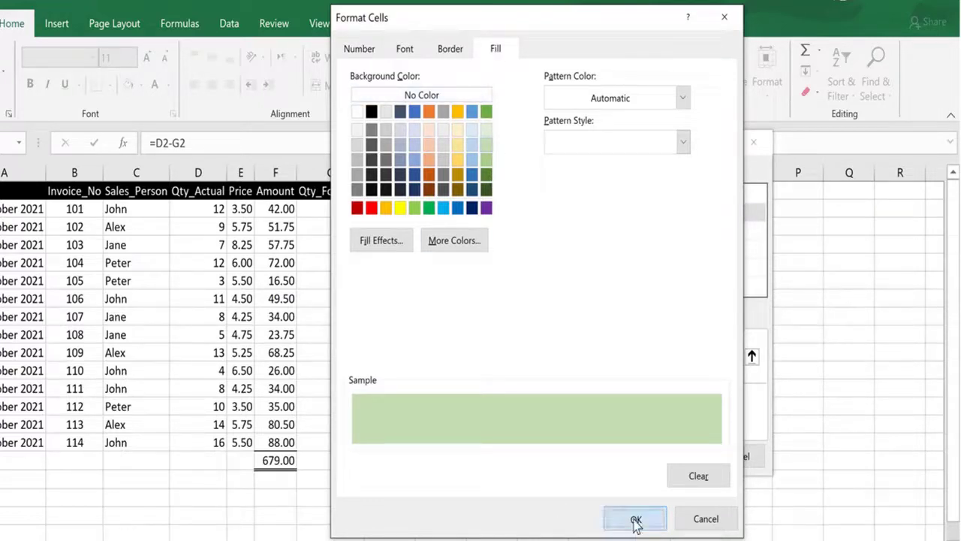
{"action": "left_click", "coordinate": [676, 455]}
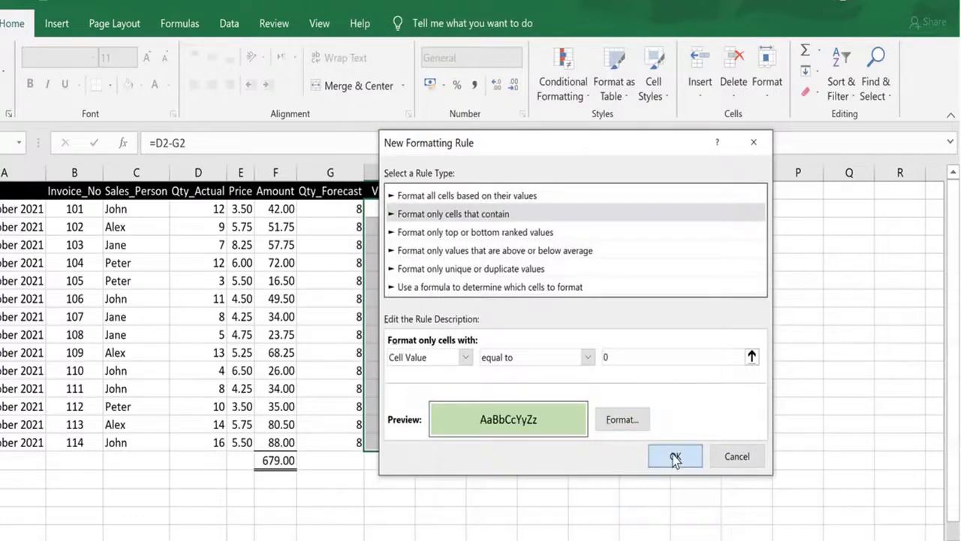
{"action": "left_click", "coordinate": [541, 458]}
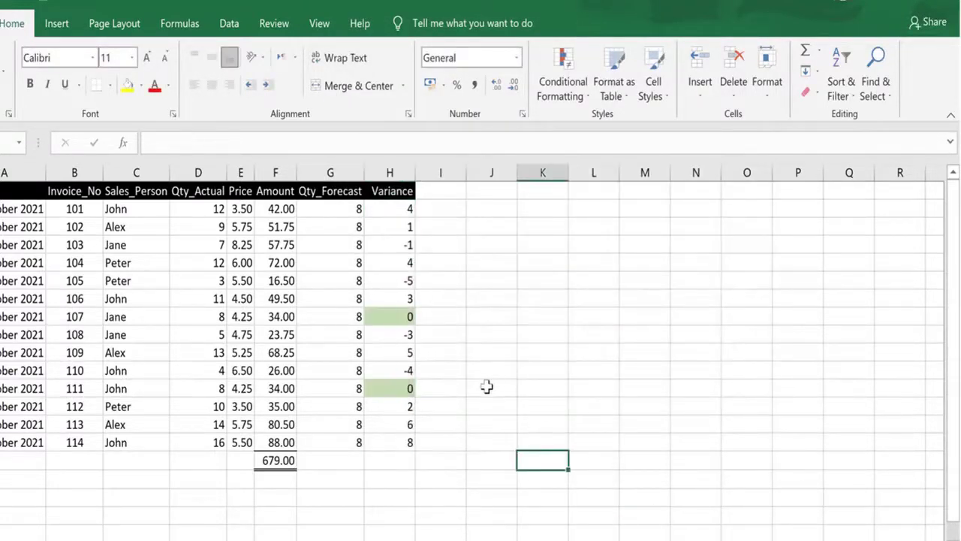
Step: Check the highlighted variances in H8 and H12 against their quantities, and set the Qty_Actual in D4 to 8
{"action": "left_click", "coordinate": [207, 316]}
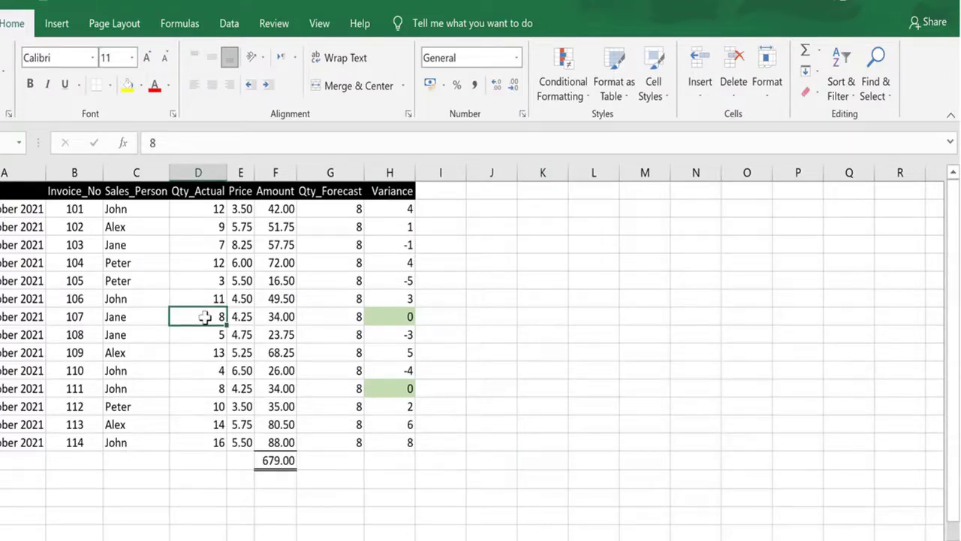
{"action": "left_click", "coordinate": [351, 317]}
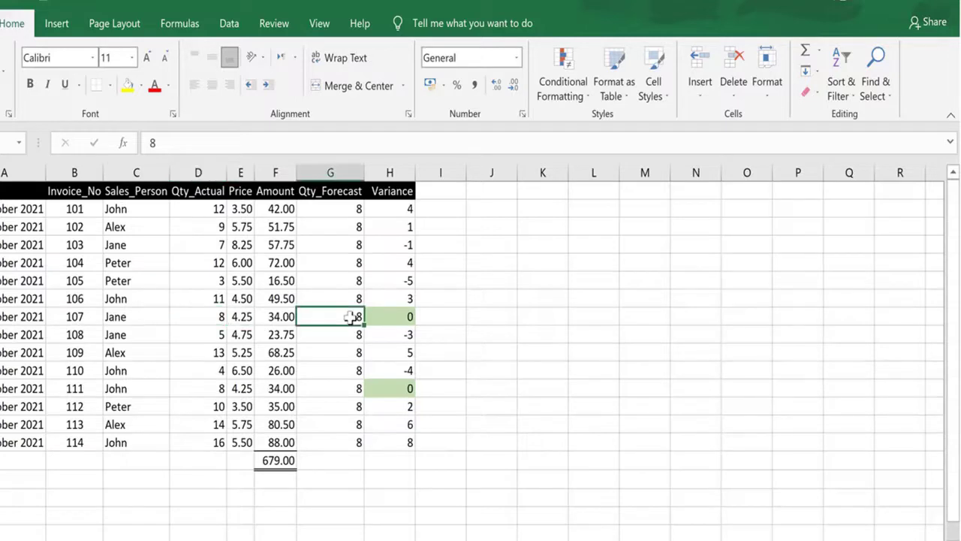
{"action": "left_click", "coordinate": [402, 316]}
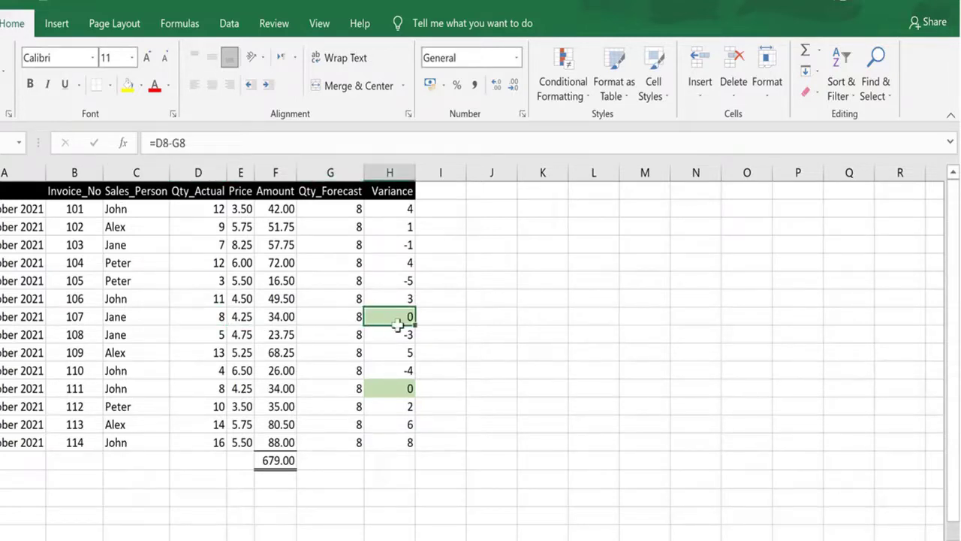
{"action": "left_click", "coordinate": [402, 390]}
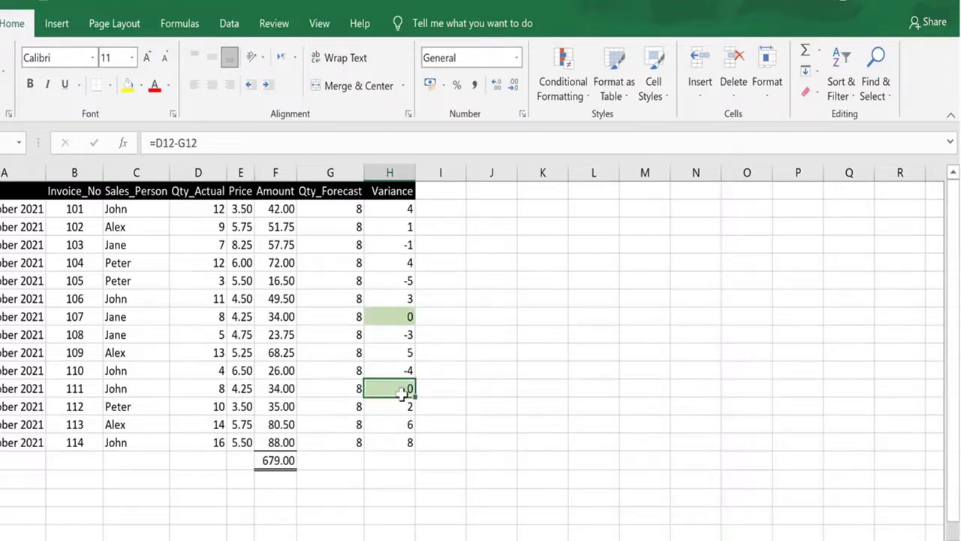
{"action": "left_click", "coordinate": [208, 245]}
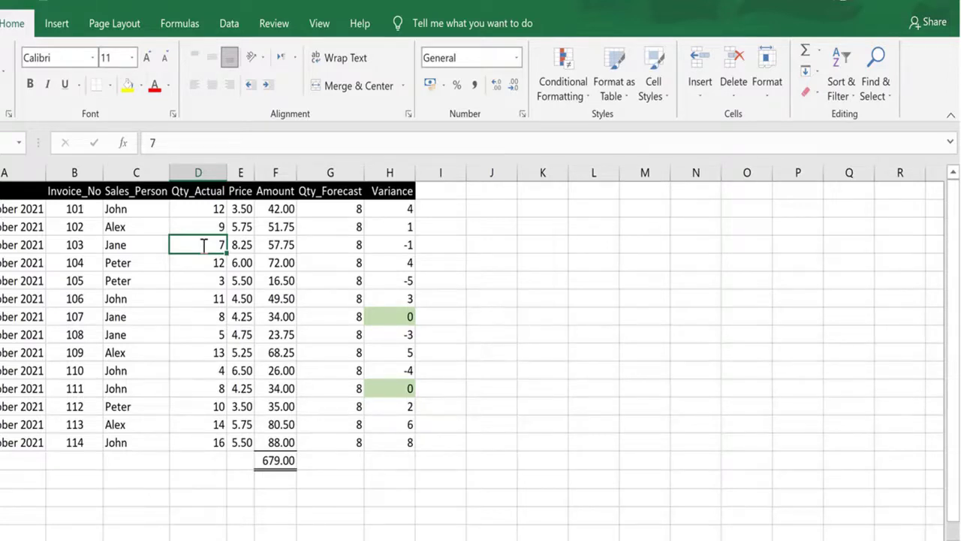
{"action": "type", "text": "8"}
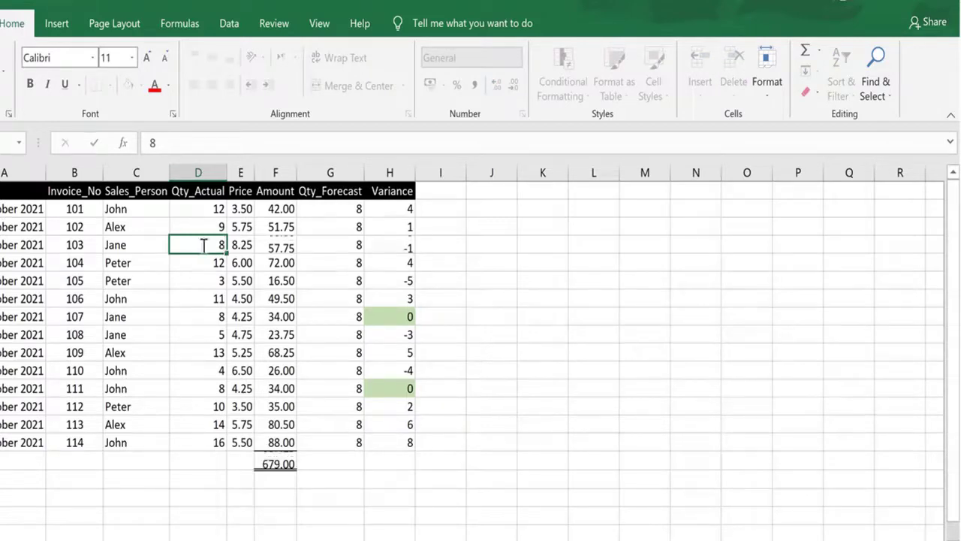
{"action": "key", "text": "Return"}
{"action": "left_click", "coordinate": [410, 248]}
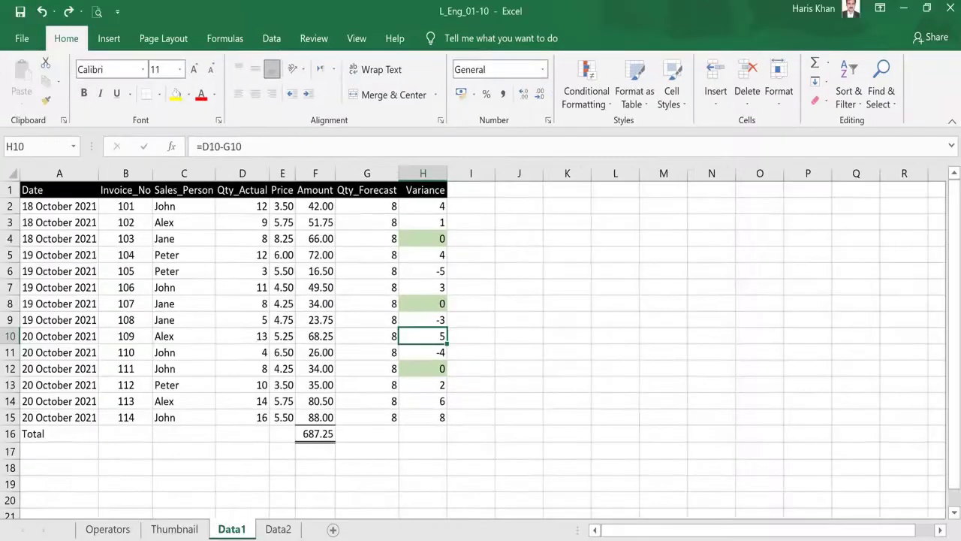
Step: Start a second rule of type "Format only cells that contain" for the variances in H2:H15 from the Rules Manager
{"action": "key", "text": "ctrl+Up"}
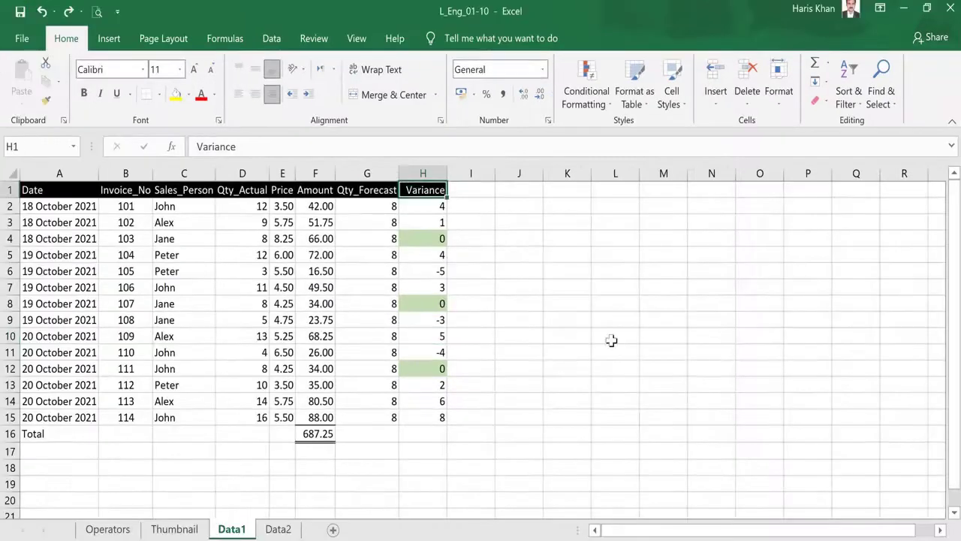
{"action": "key", "text": "Down"}
{"action": "key", "text": "ctrl+shift+Down"}
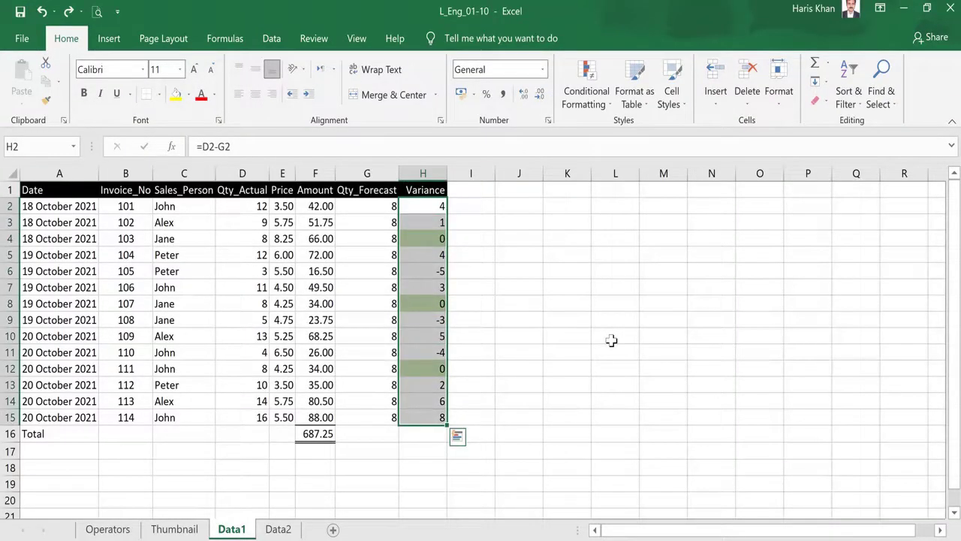
{"action": "left_click", "coordinate": [588, 106]}
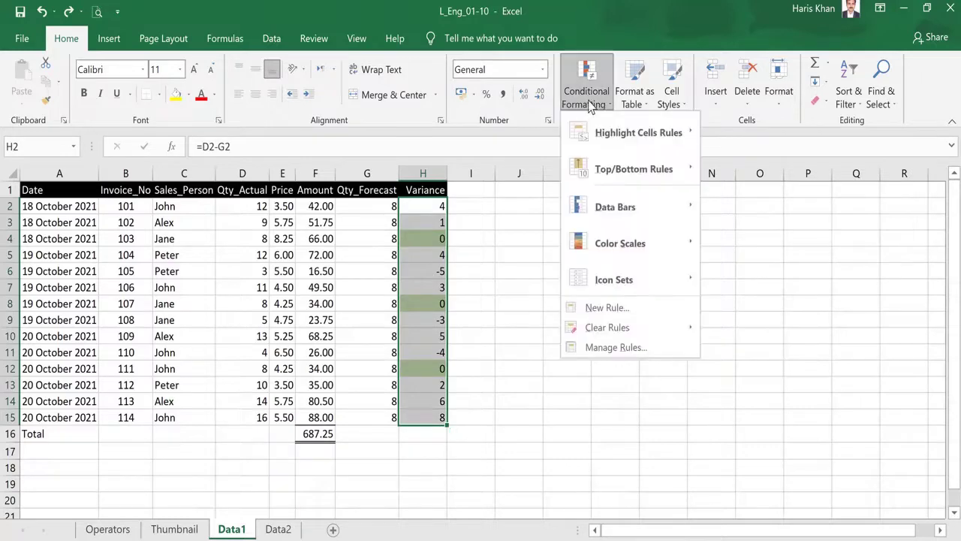
{"action": "left_click", "coordinate": [625, 355]}
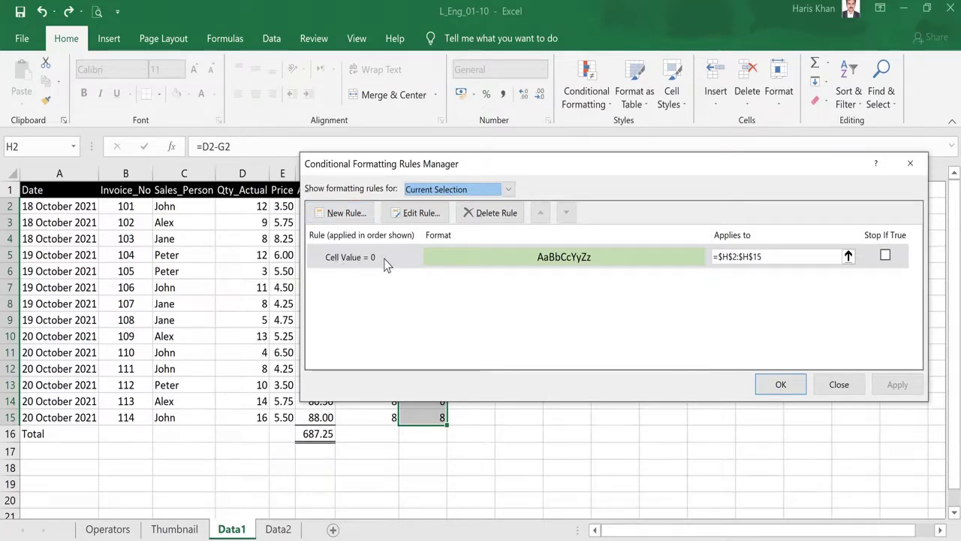
{"action": "left_click", "coordinate": [357, 214]}
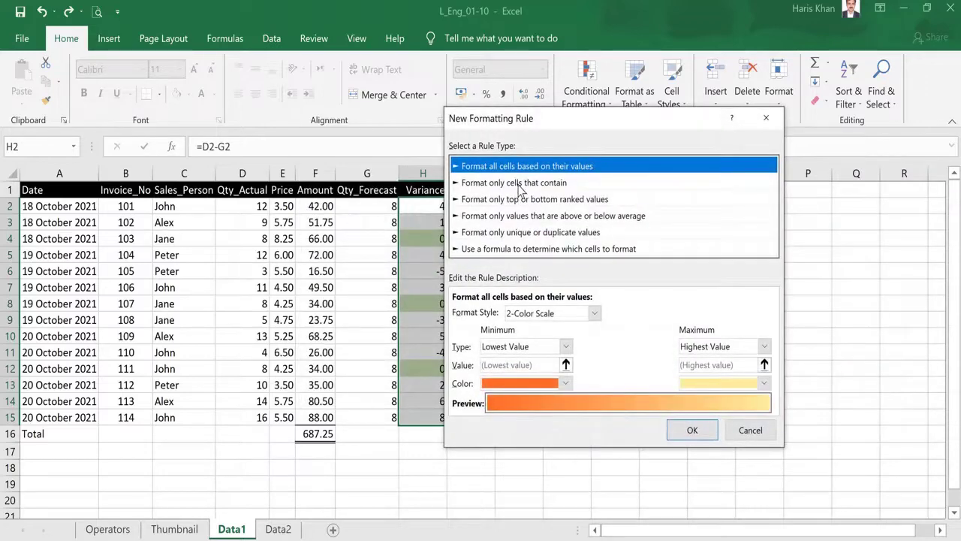
{"action": "left_click", "coordinate": [518, 185]}
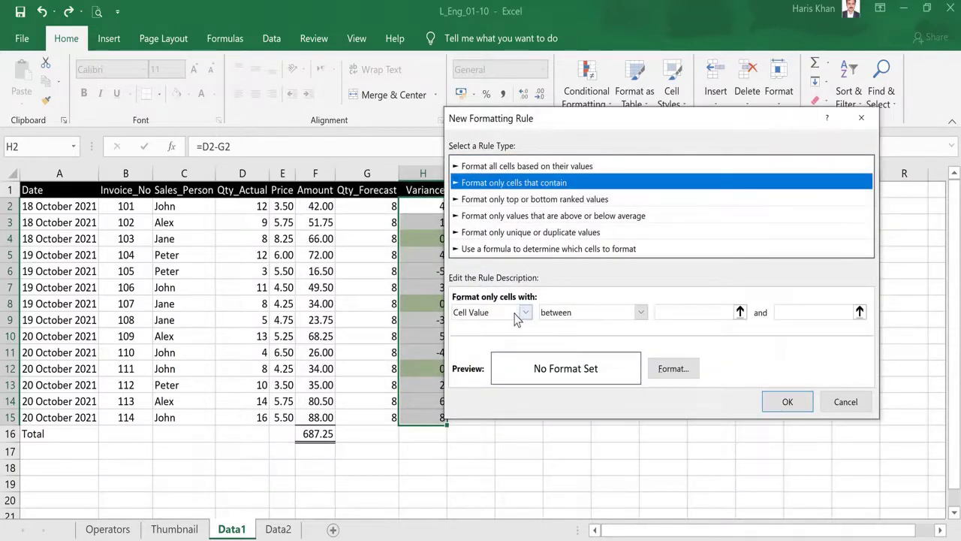
Step: Set the rule's condition to Cell Value greater than 0 with a light blue fill, and apply it to the variances
{"action": "left_click", "coordinate": [640, 312]}
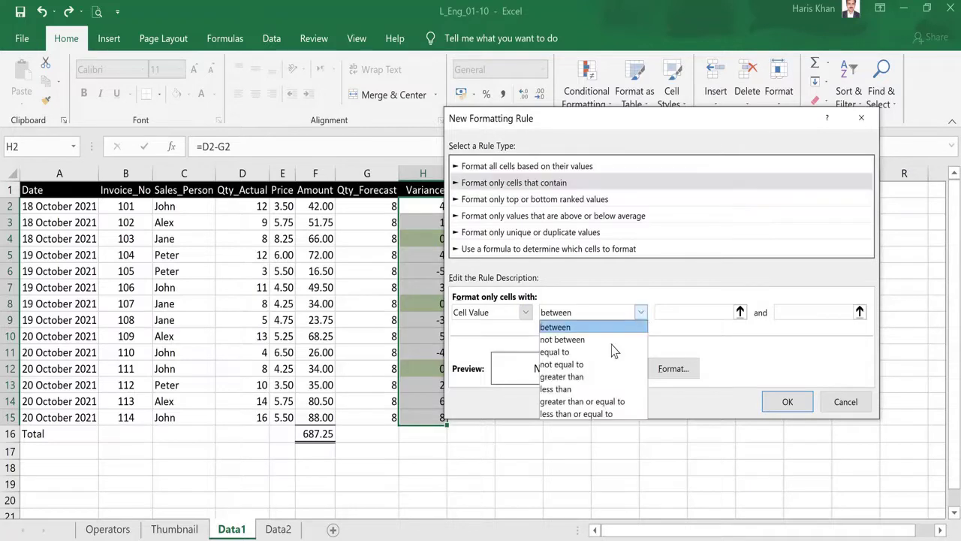
{"action": "left_click", "coordinate": [593, 377]}
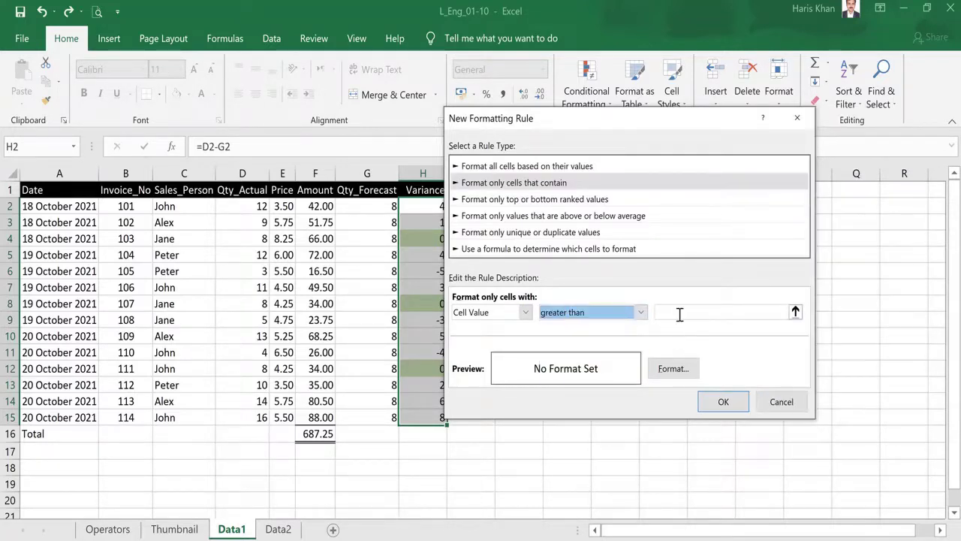
{"action": "left_click", "coordinate": [680, 313]}
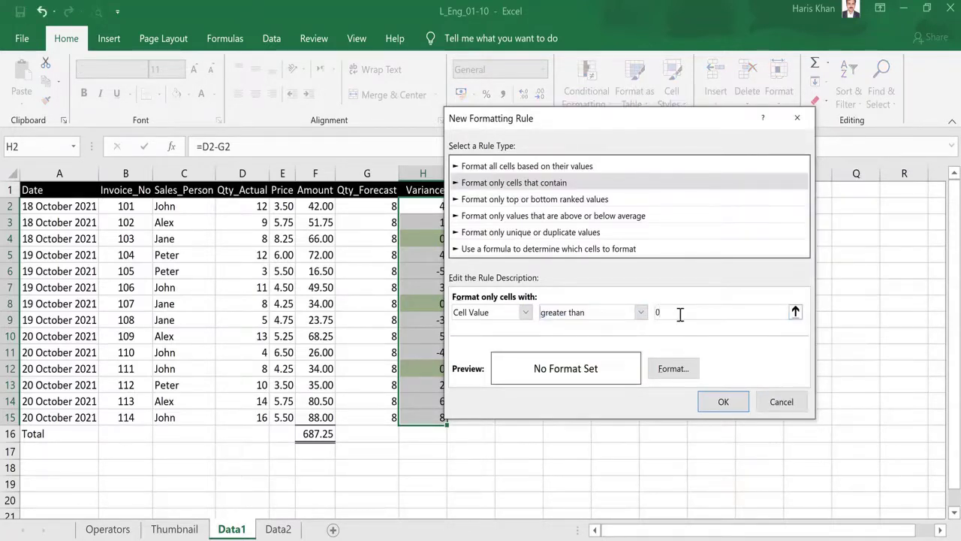
{"action": "left_click", "coordinate": [670, 369]}
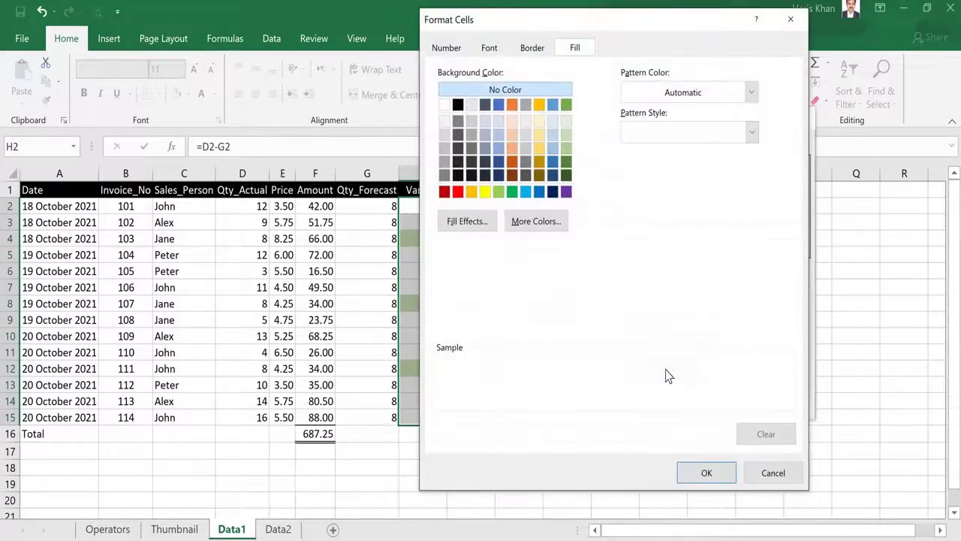
{"action": "left_click", "coordinate": [525, 192]}
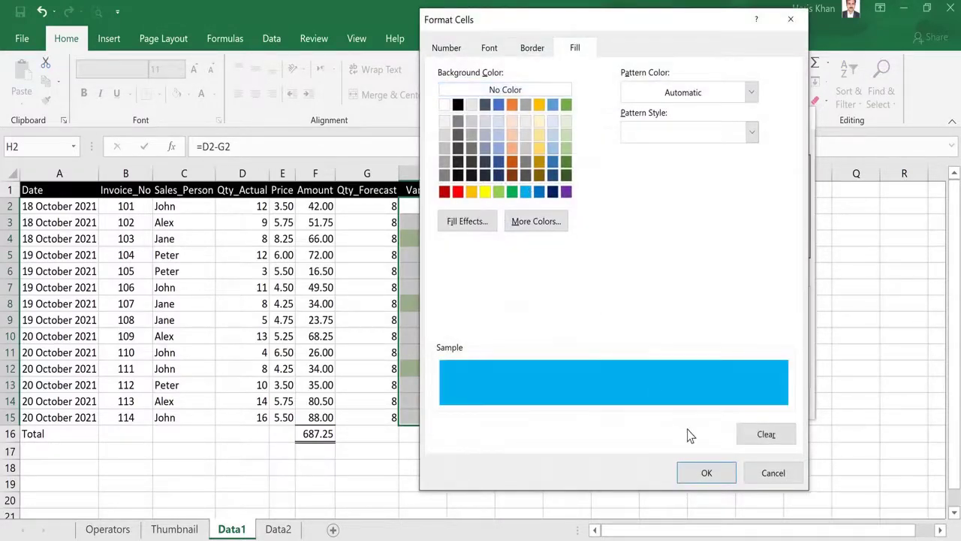
{"action": "left_click", "coordinate": [706, 479]}
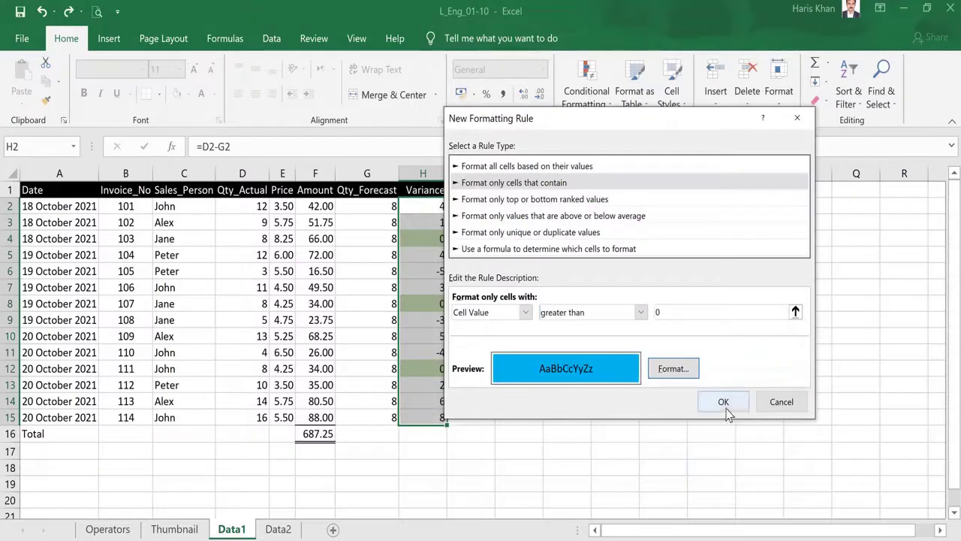
{"action": "left_click", "coordinate": [726, 411]}
{"action": "left_click", "coordinate": [777, 386]}
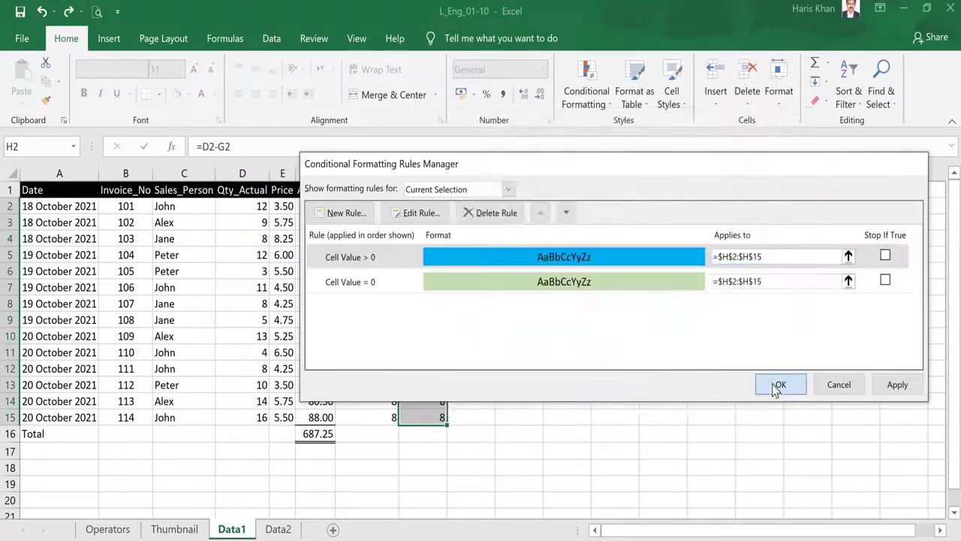
{"action": "left_click", "coordinate": [521, 399]}
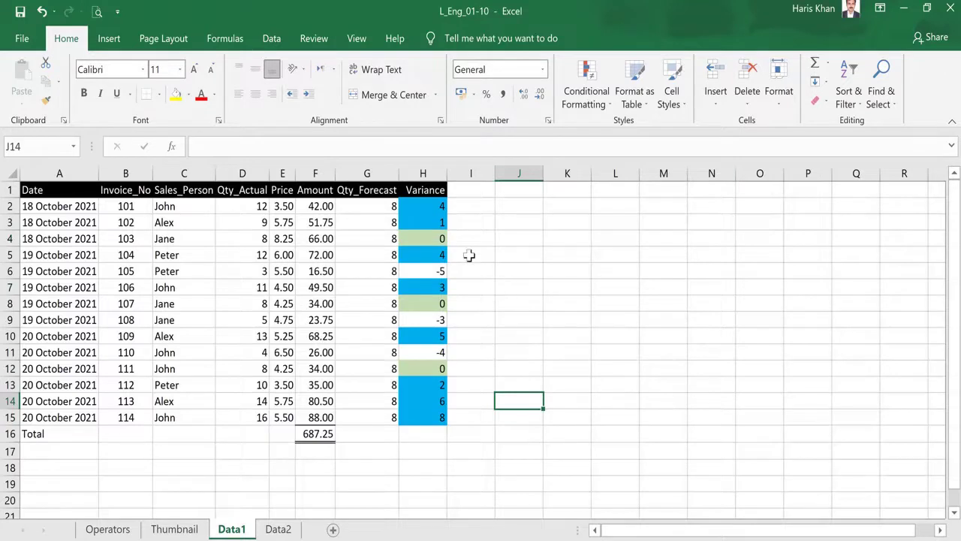
Step: Select the variances in H2:H15 again and open the Conditional Formatting Rules Manager for them
{"action": "left_click", "coordinate": [379, 210]}
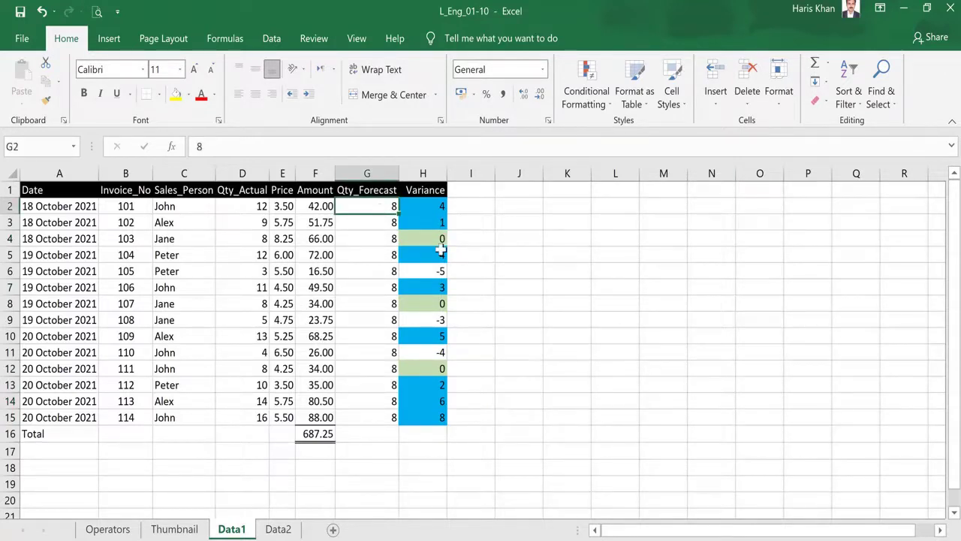
{"action": "key", "text": "Right"}
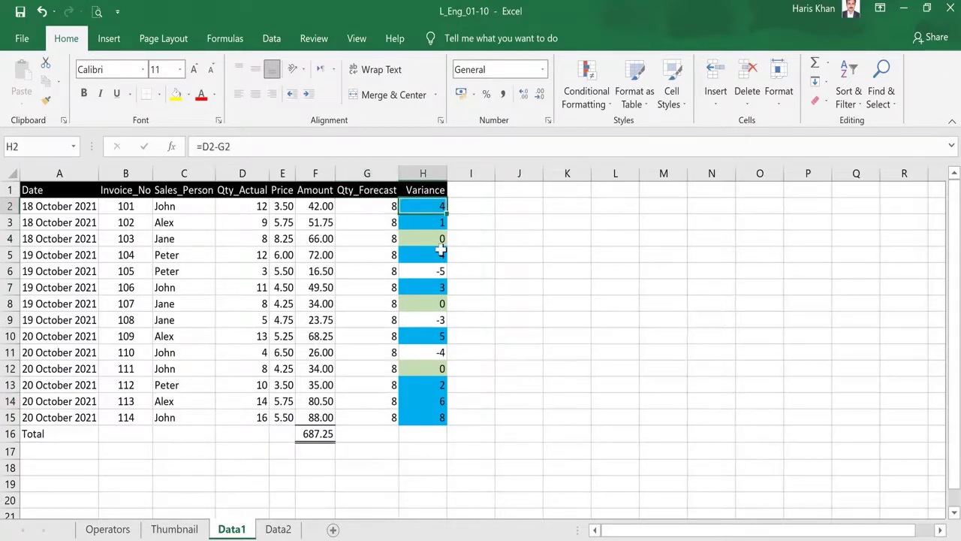
{"action": "key", "text": "ctrl+Down"}
{"action": "key", "text": "ctrl+Up"}
{"action": "key", "text": "Down"}
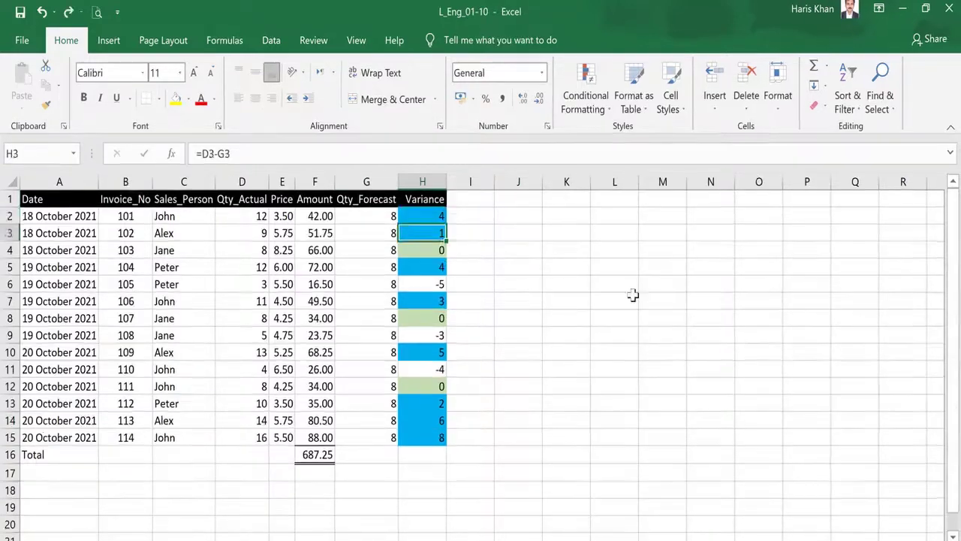
{"action": "key", "text": "ctrl+shift+Down"}
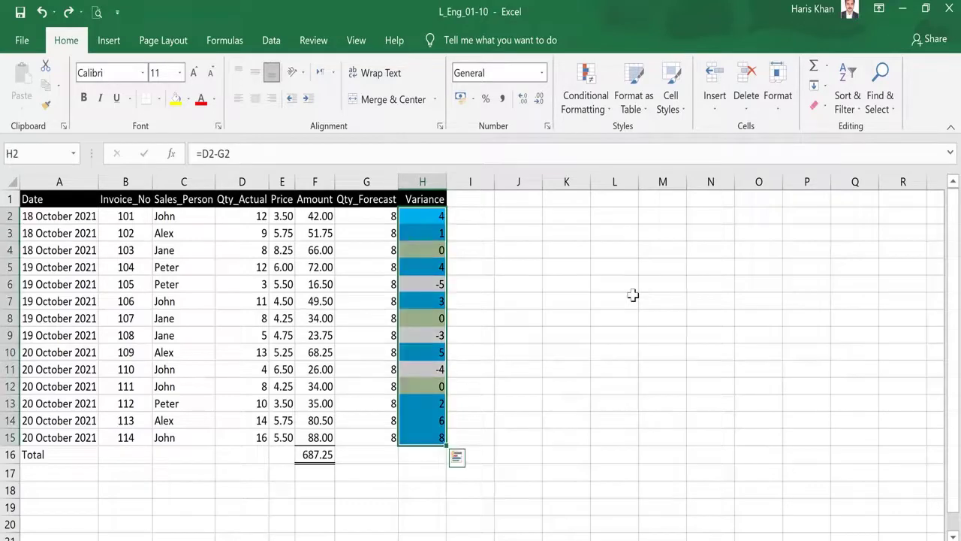
{"action": "left_click", "coordinate": [583, 112]}
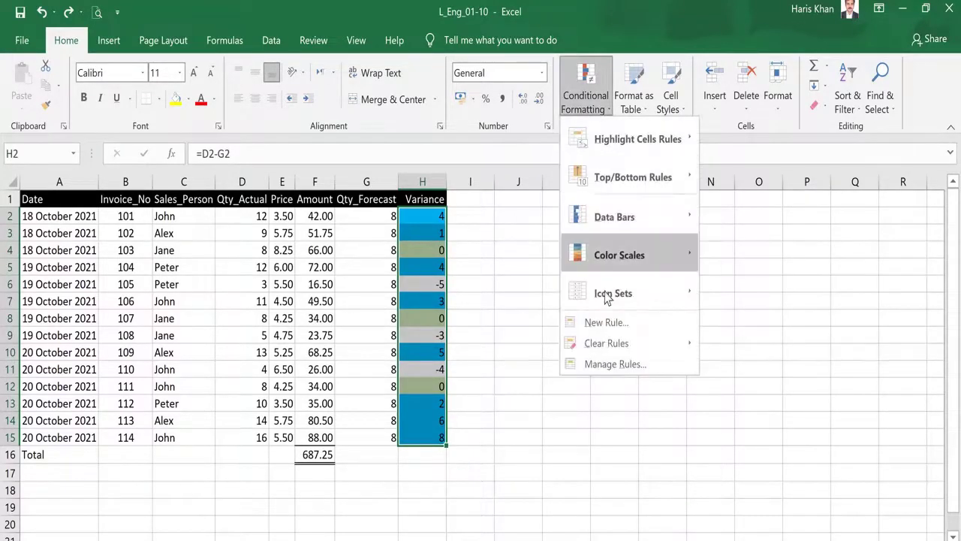
{"action": "left_click", "coordinate": [608, 364]}
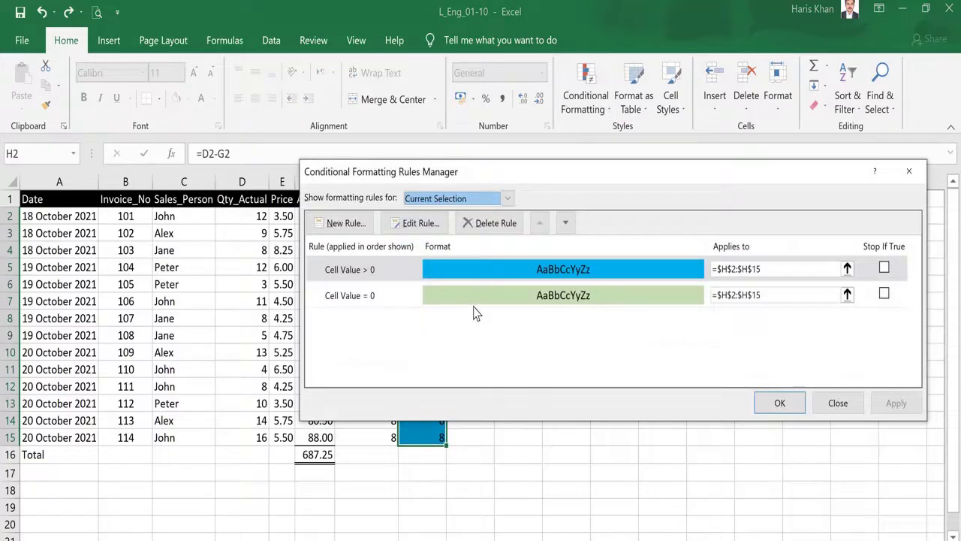
Step: Start a third rule of type "Format only cells that contain" for the variances with the condition Cell Value less than 0
{"action": "left_click", "coordinate": [340, 224]}
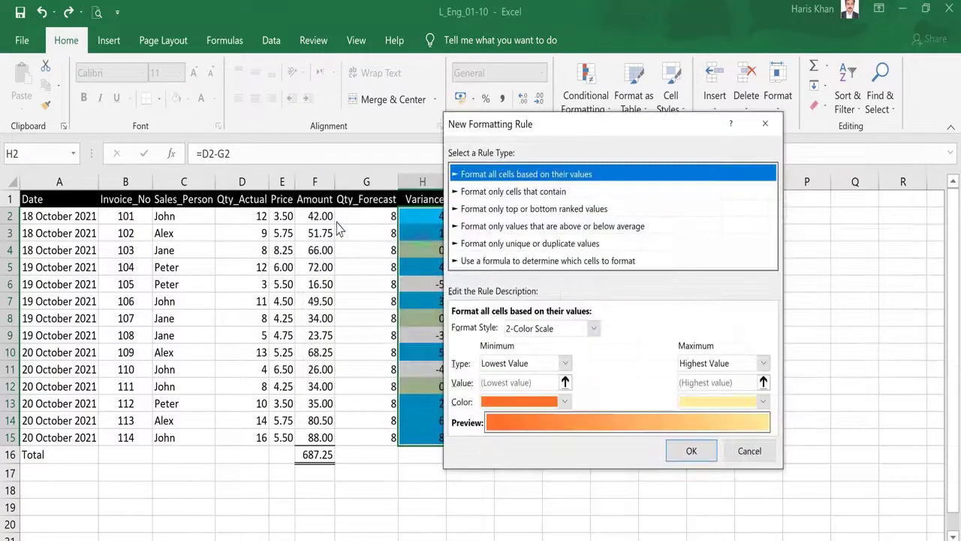
{"action": "left_click", "coordinate": [521, 193]}
{"action": "left_click", "coordinate": [640, 327]}
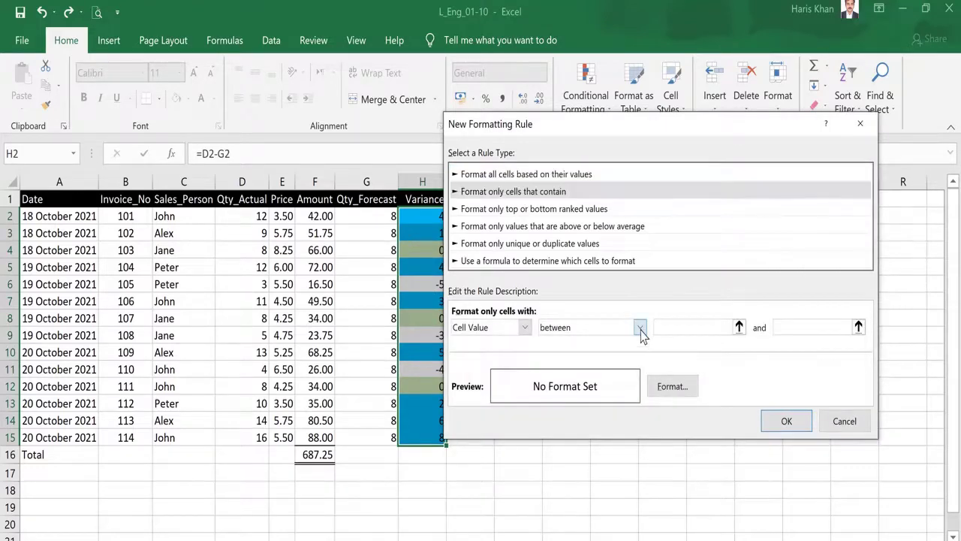
{"action": "left_click", "coordinate": [580, 410]}
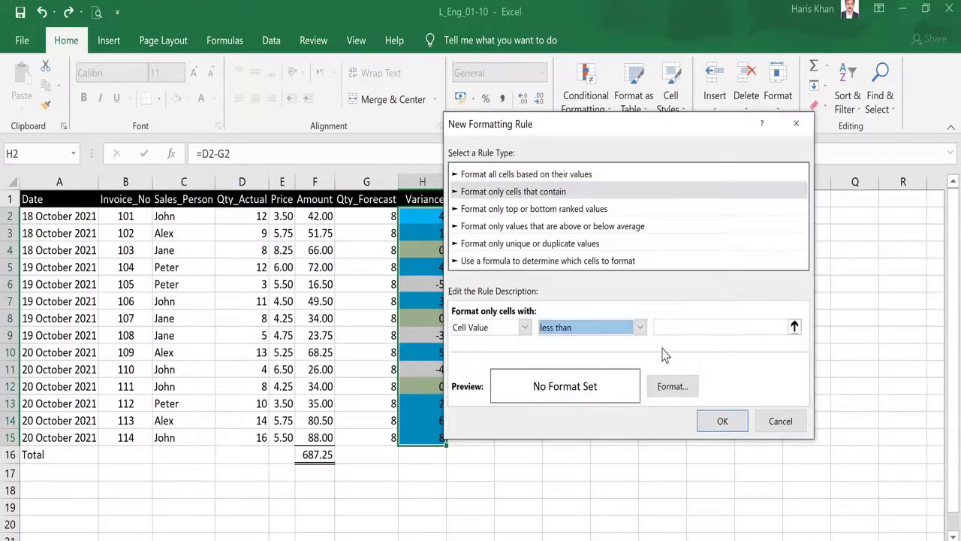
{"action": "left_click", "coordinate": [677, 328]}
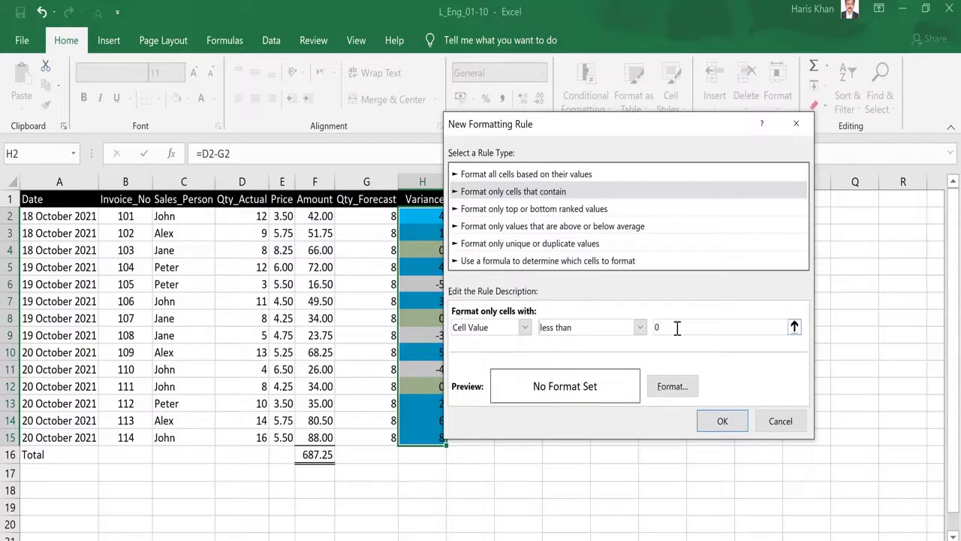
Step: Give the less-than-0 rule a bright pink fill from the standard color palette and apply it to the variances in H2:H15
{"action": "left_click", "coordinate": [671, 387]}
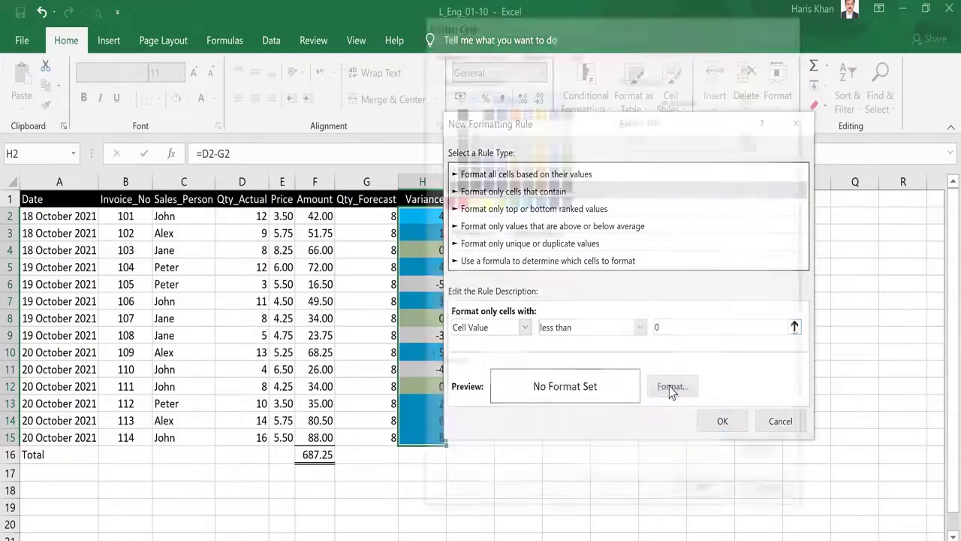
{"action": "left_click", "coordinate": [530, 234]}
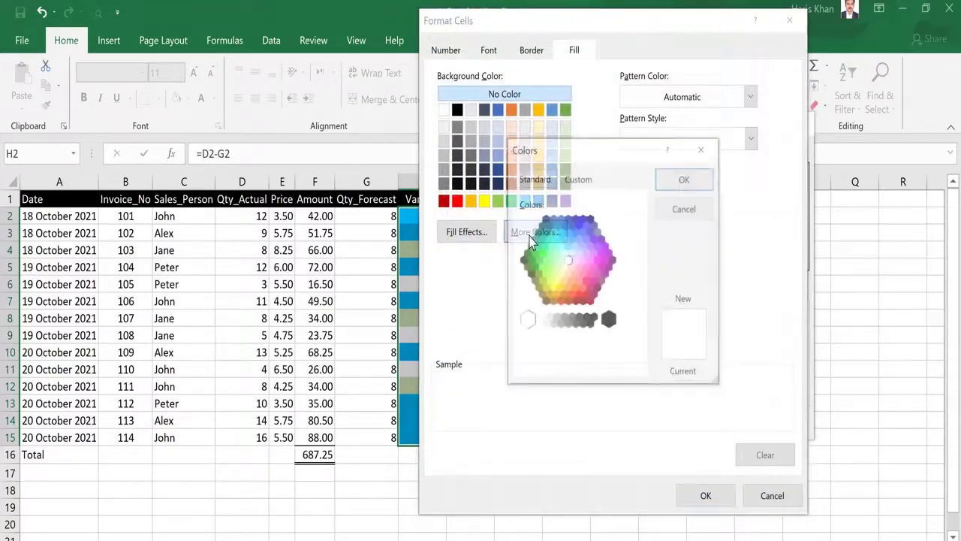
{"action": "left_click", "coordinate": [591, 265]}
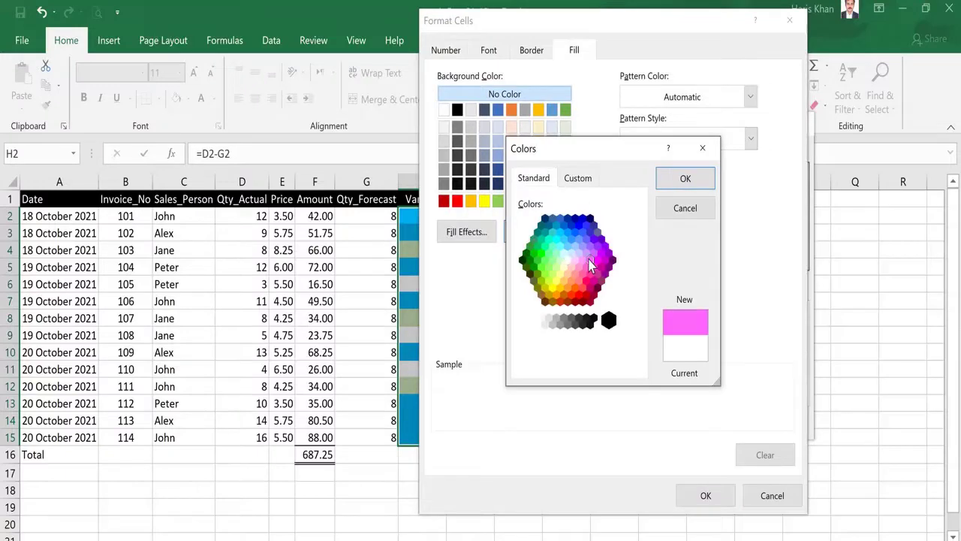
{"action": "left_click", "coordinate": [682, 180]}
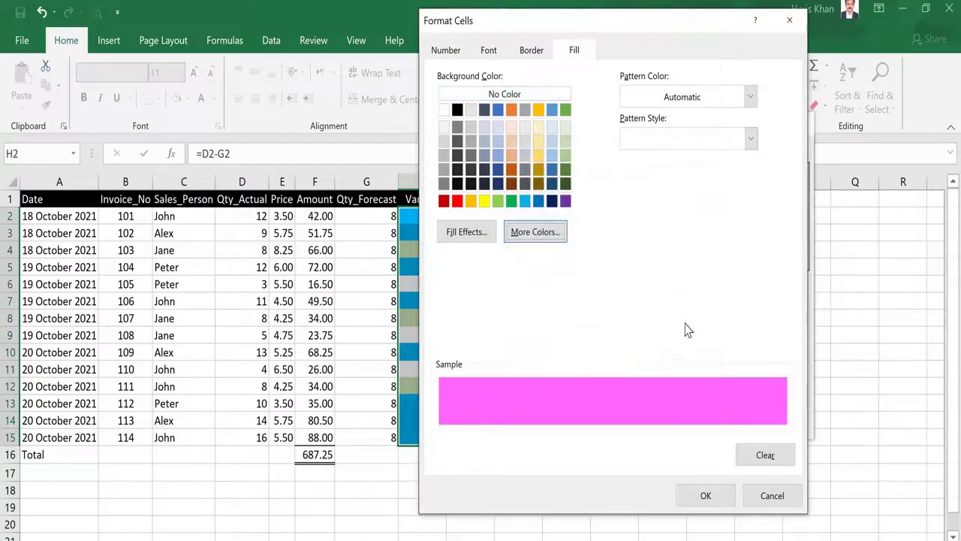
{"action": "left_click", "coordinate": [706, 495]}
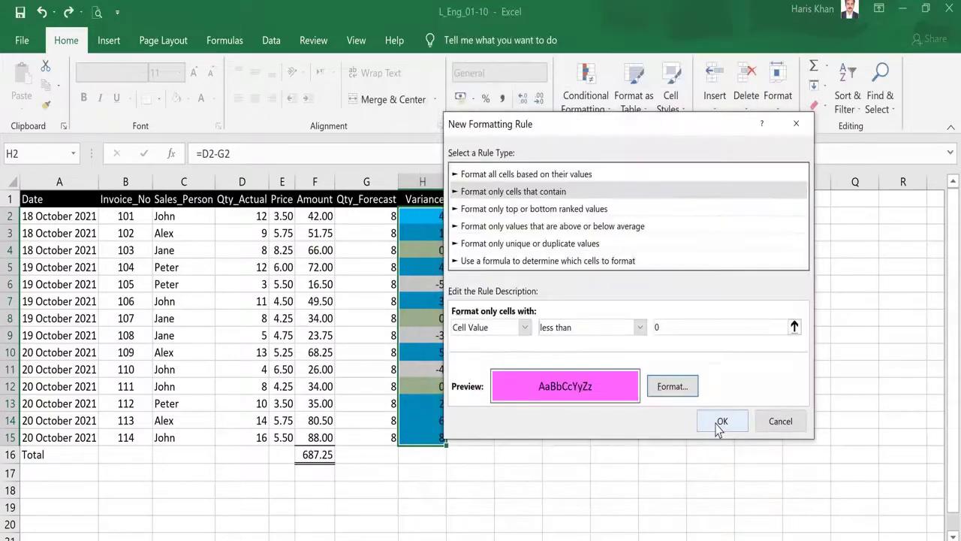
{"action": "left_click", "coordinate": [721, 482]}
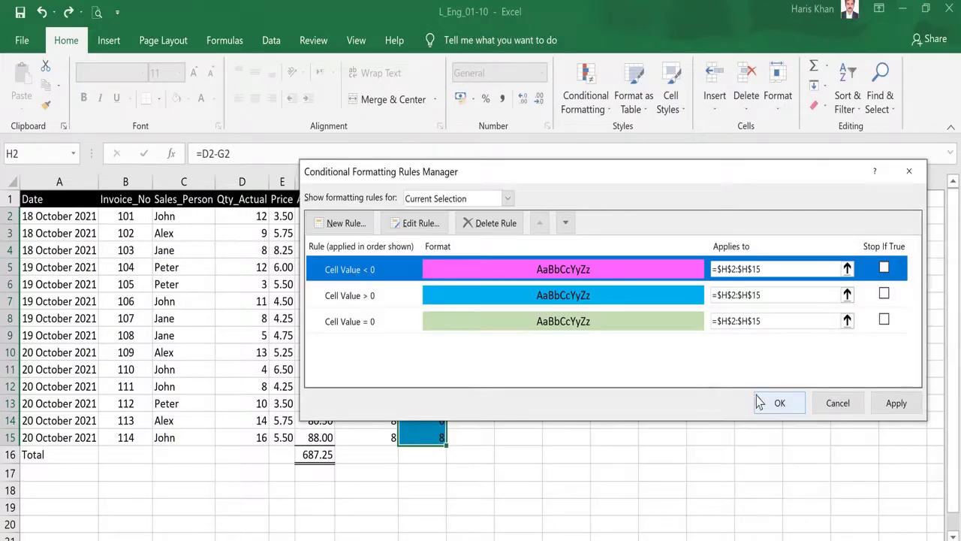
{"action": "left_click", "coordinate": [779, 403]}
{"action": "left_click", "coordinate": [568, 426]}
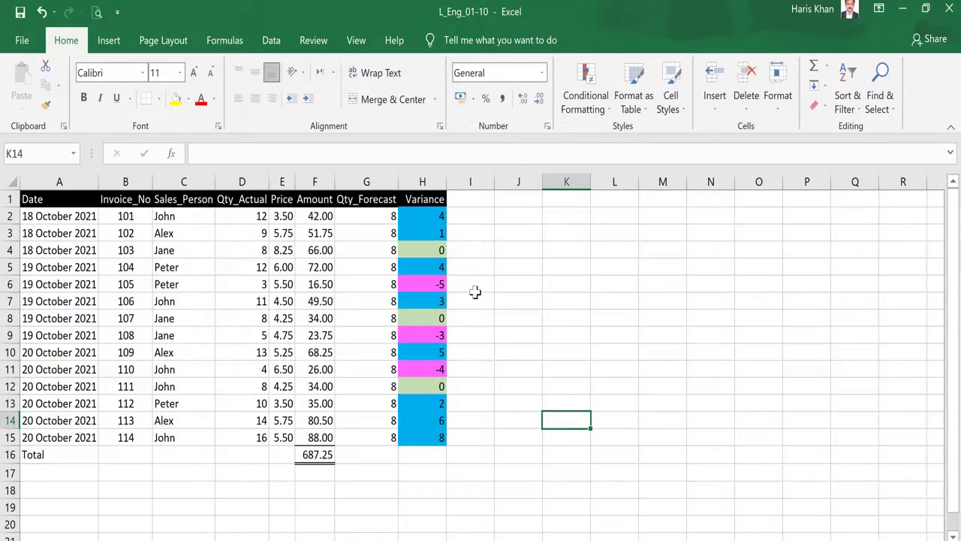
Step: Check the highlighted negative variances in H6, H9 and H11
{"action": "left_click", "coordinate": [435, 285]}
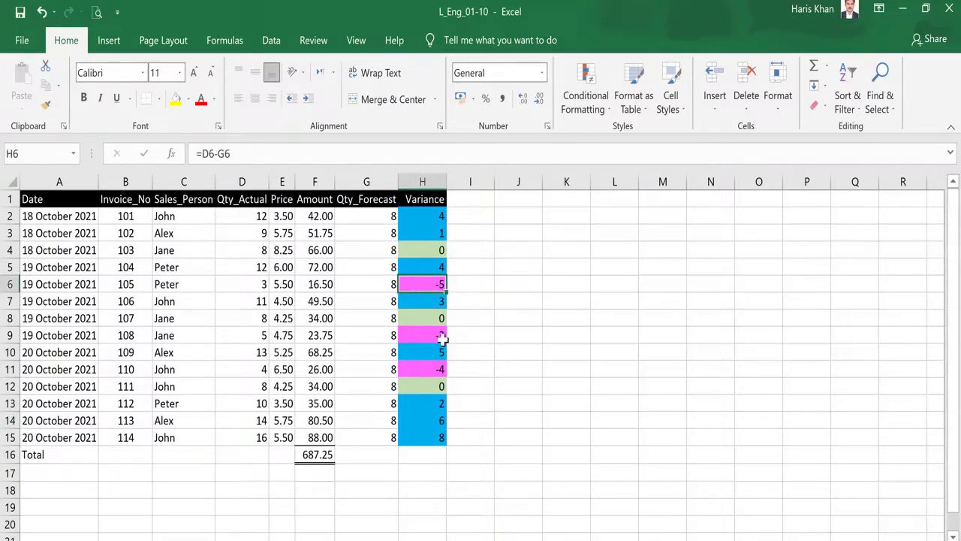
{"action": "left_click", "coordinate": [440, 336]}
{"action": "left_click", "coordinate": [439, 369]}
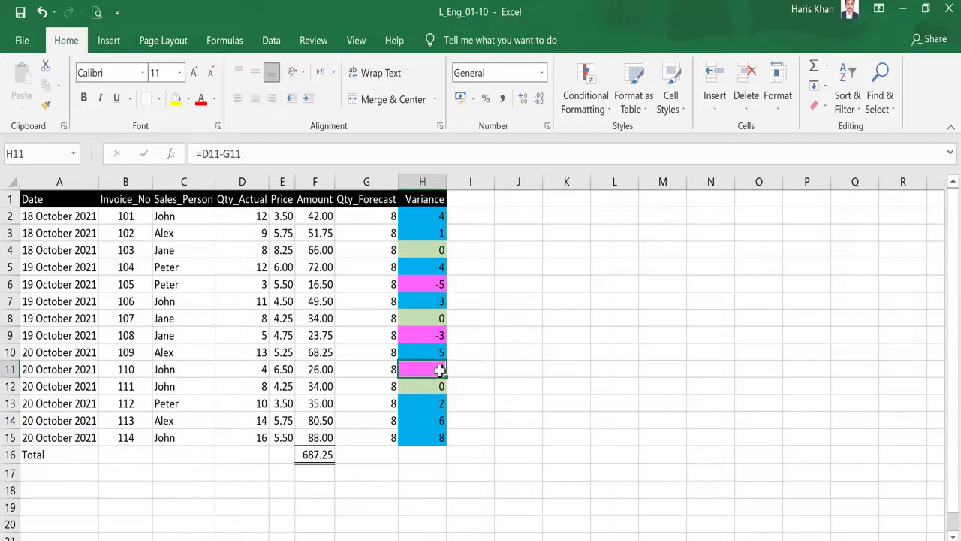
{"action": "left_click", "coordinate": [437, 284]}
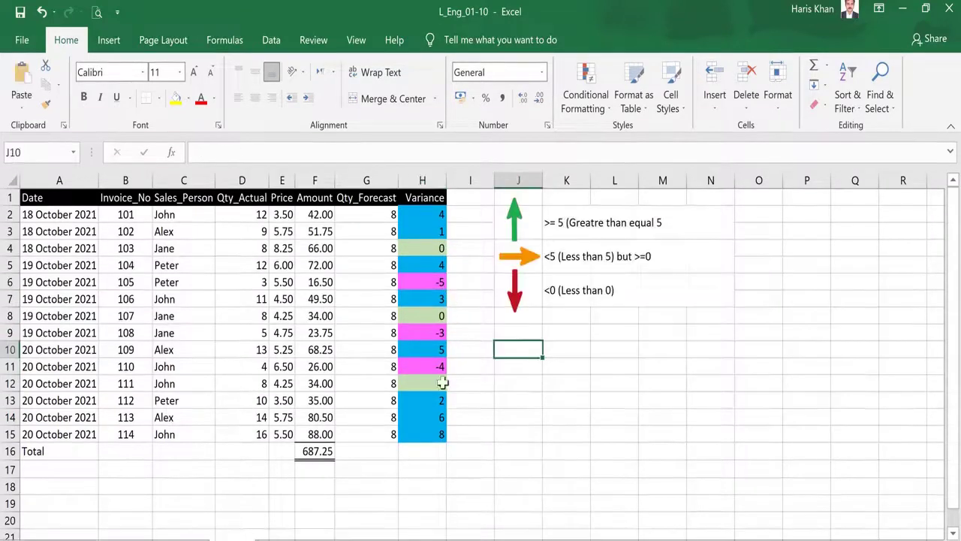
Step: Select the variances in H2:H15 and clear the conditional formatting rules from the selected cells
{"action": "left_click", "coordinate": [440, 381]}
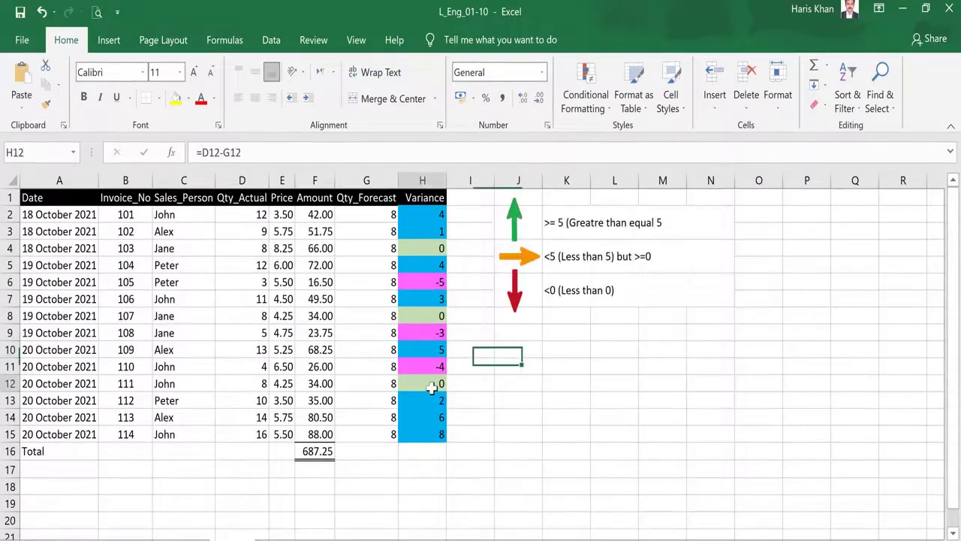
{"action": "key", "text": "ctrl+Up"}
{"action": "key", "text": "Down"}
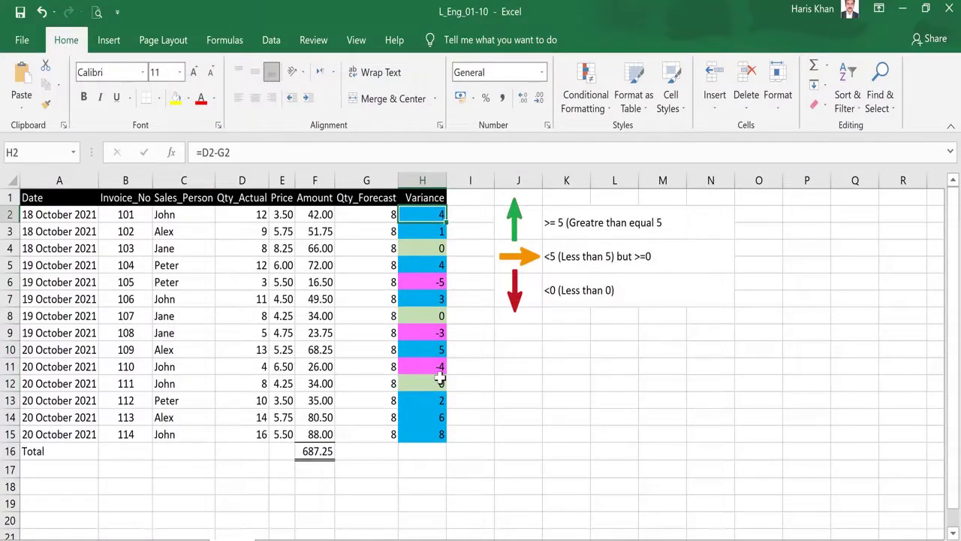
{"action": "key", "text": "ctrl+shift+Down"}
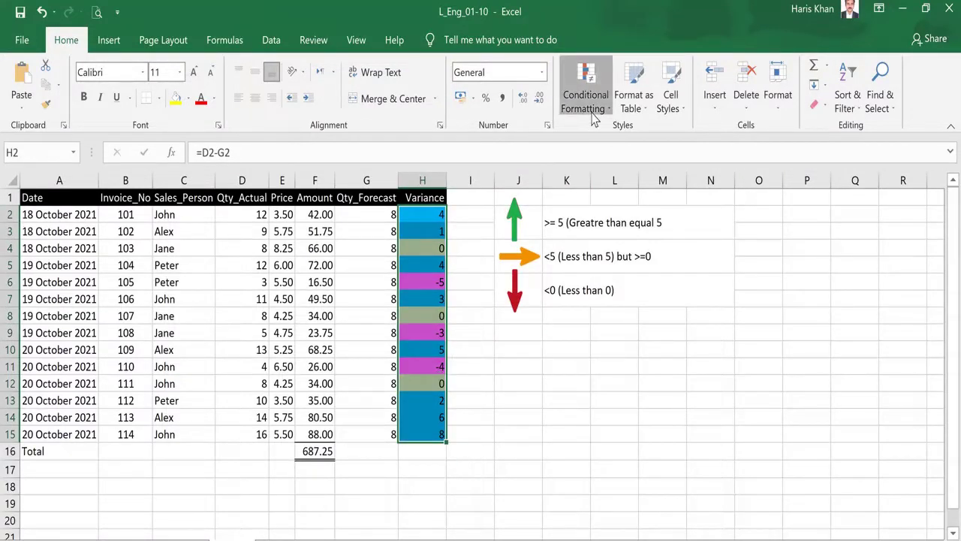
{"action": "left_click", "coordinate": [592, 113]}
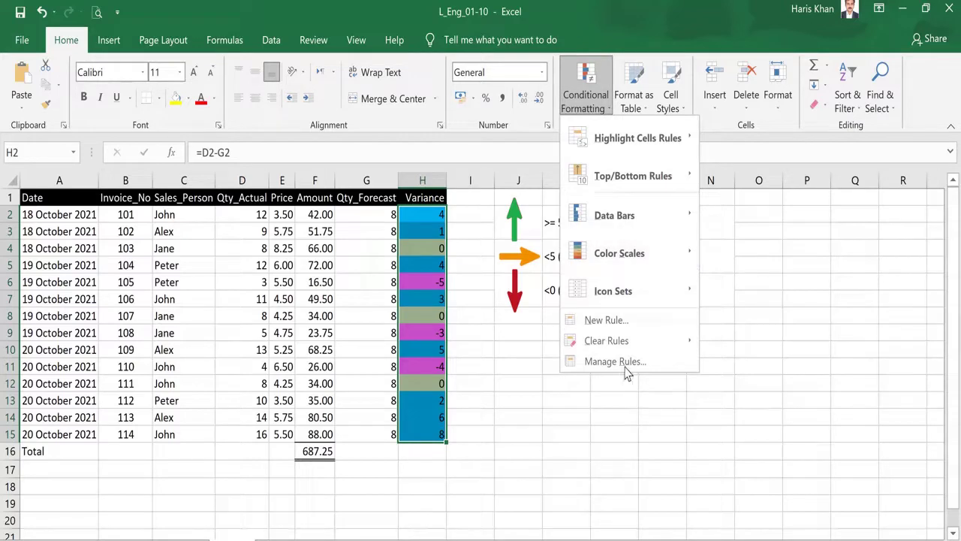
{"action": "mouse_move", "coordinate": [653, 344]}
{"action": "left_click", "coordinate": [727, 343]}
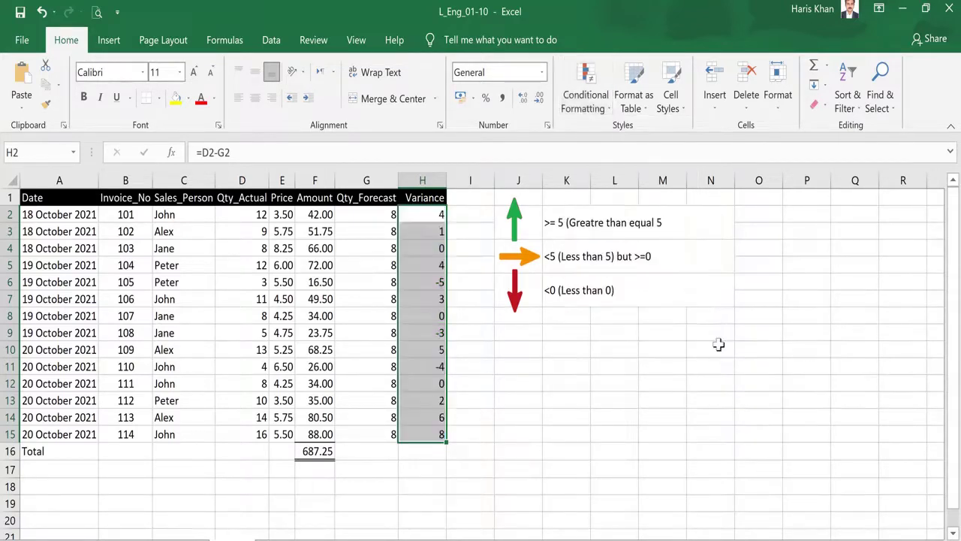
Step: Apply the directional icon set with three colored arrows to the variances in H2:H15
{"action": "left_click", "coordinate": [432, 213]}
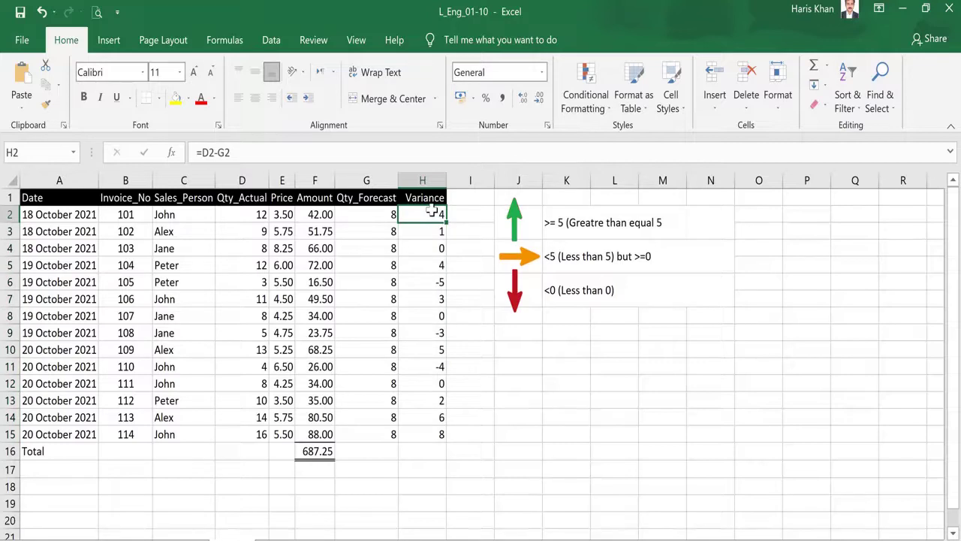
{"action": "key", "text": "ctrl+shift+Down"}
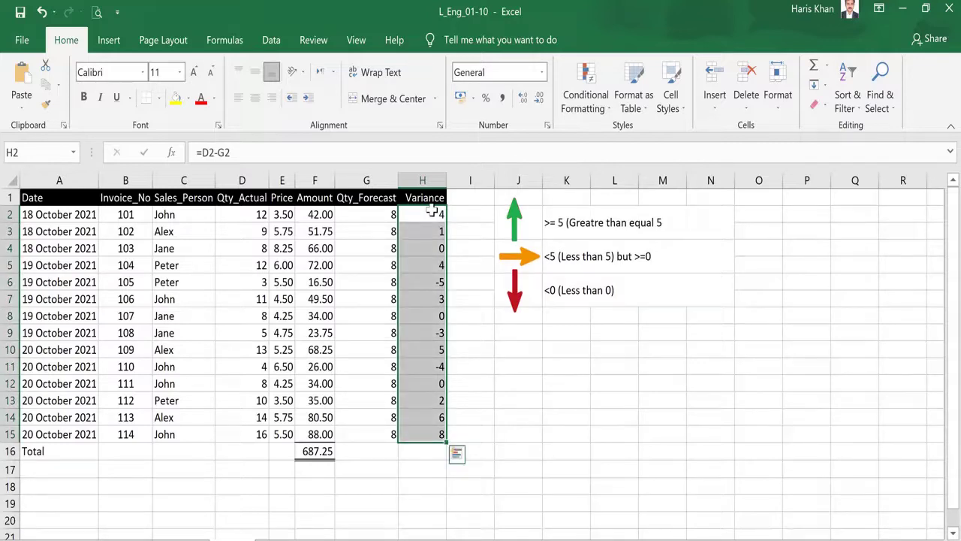
{"action": "left_click", "coordinate": [586, 98]}
{"action": "mouse_move", "coordinate": [610, 297]}
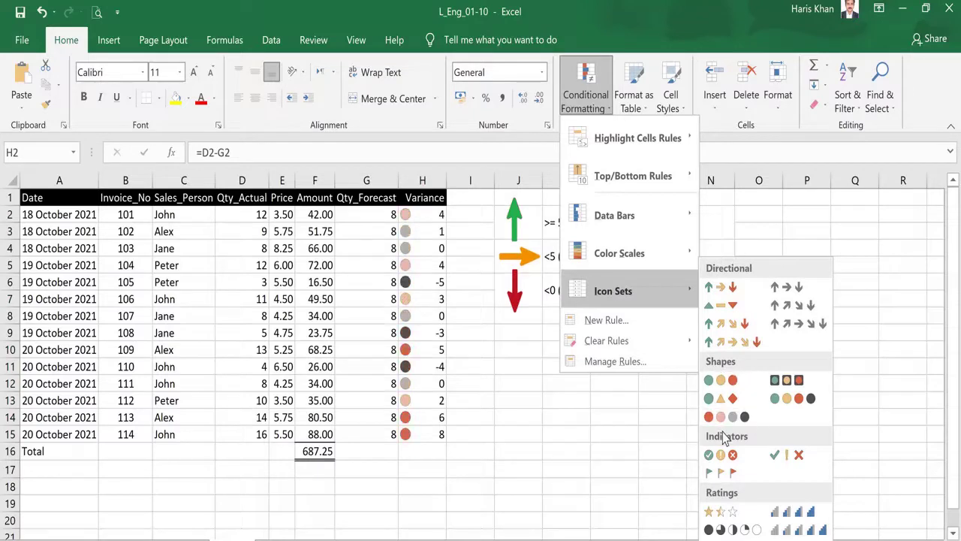
{"action": "left_click", "coordinate": [719, 293]}
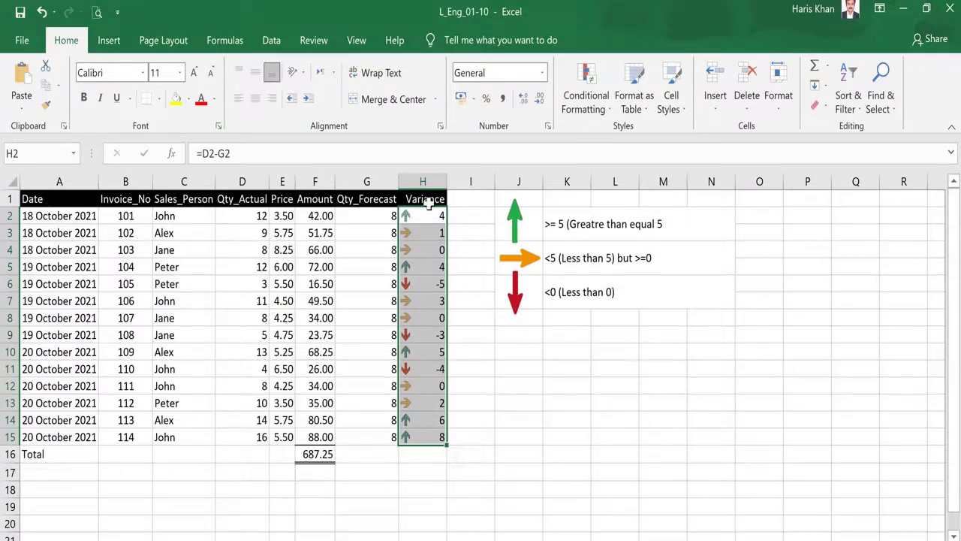
Step: Edit the Icon Set rule of the variances and set the type of both icon thresholds to Number
{"action": "left_click", "coordinate": [580, 109]}
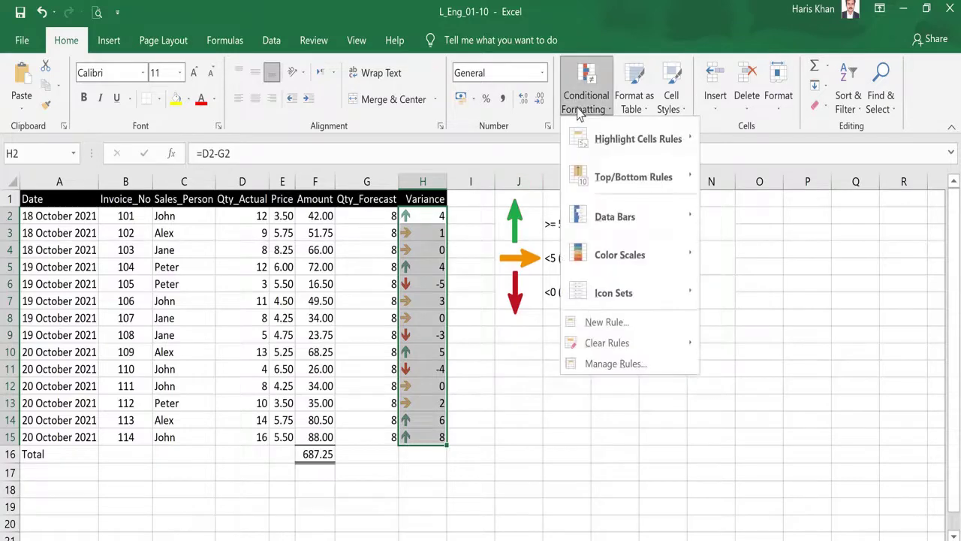
{"action": "left_click", "coordinate": [601, 365]}
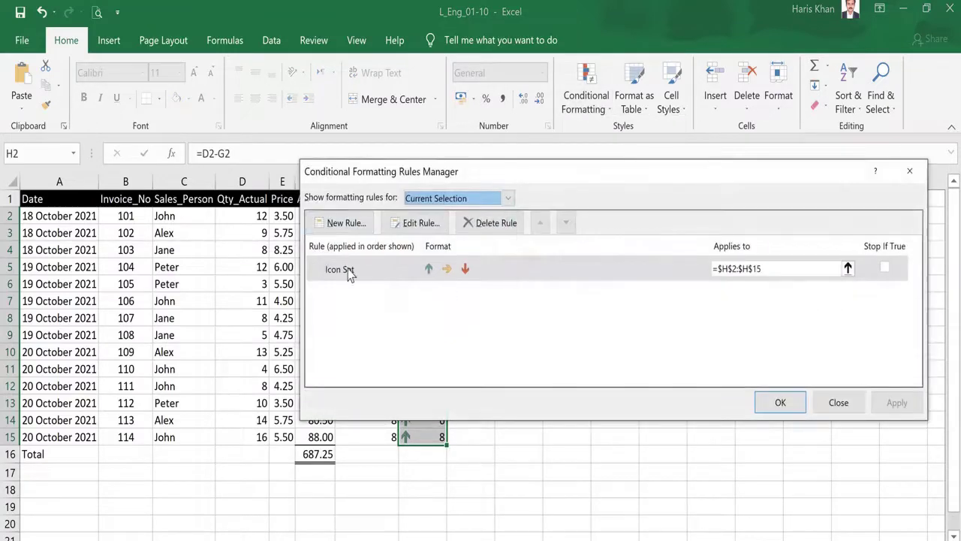
{"action": "left_click", "coordinate": [417, 225]}
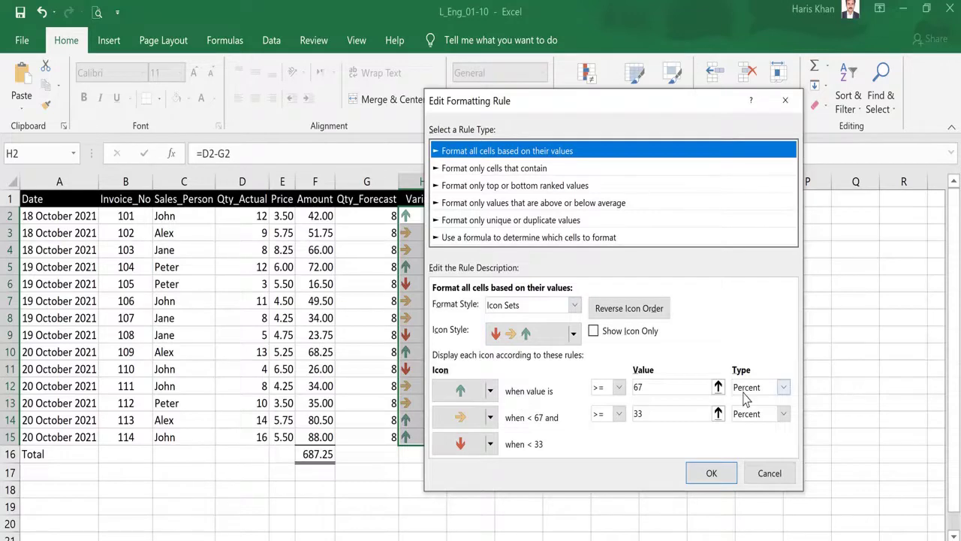
{"action": "left_click", "coordinate": [783, 387]}
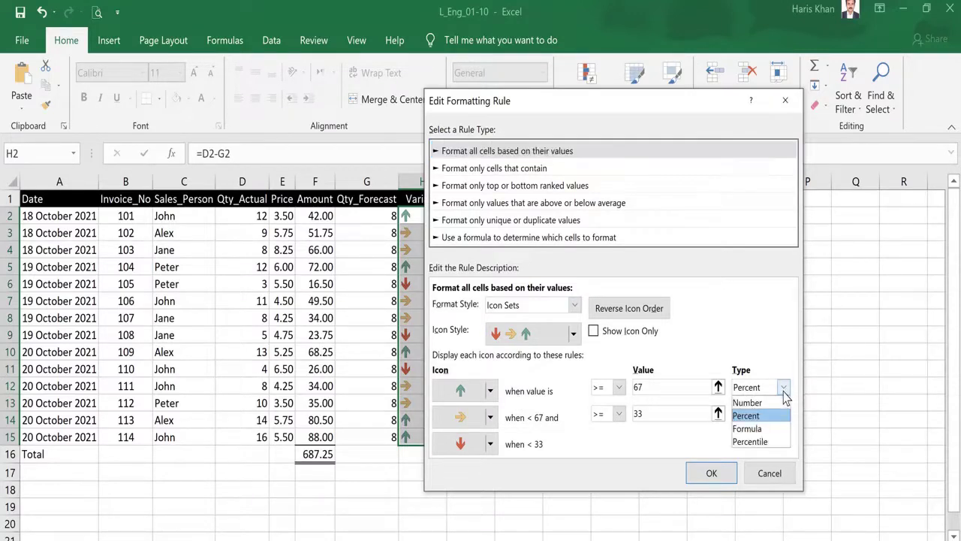
{"action": "left_click", "coordinate": [781, 403]}
{"action": "left_click", "coordinate": [783, 414]}
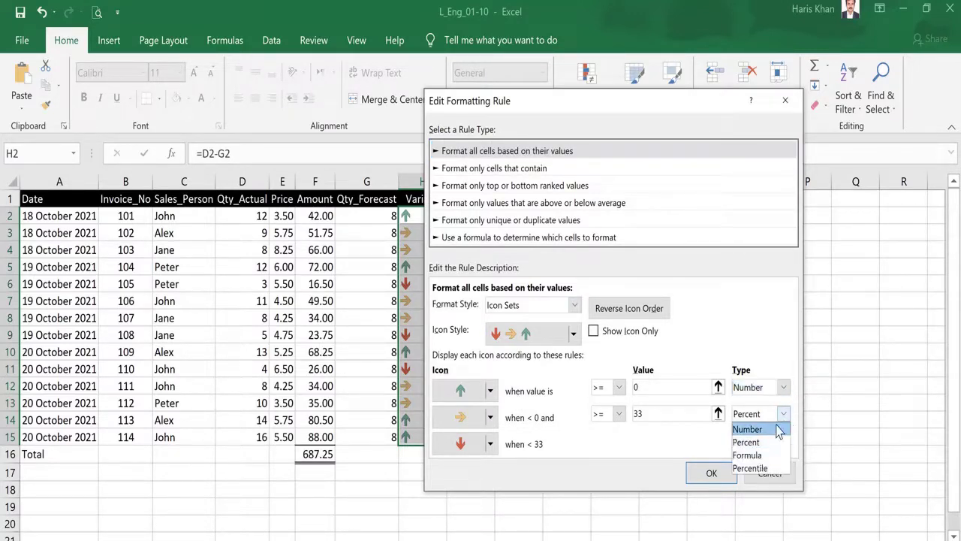
{"action": "left_click", "coordinate": [740, 429]}
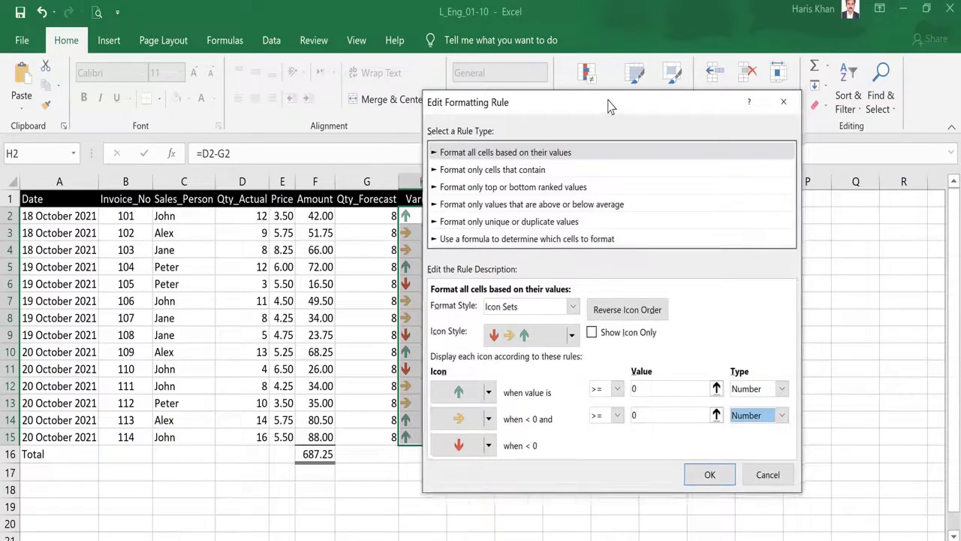
Step: Set the green arrow's threshold to >= 5, keep the yellow arrow's at >= 0, and apply the edited rule to the variances
{"action": "left_click_drag", "start_coordinate": [609, 106], "coordinate": [308, 110]}
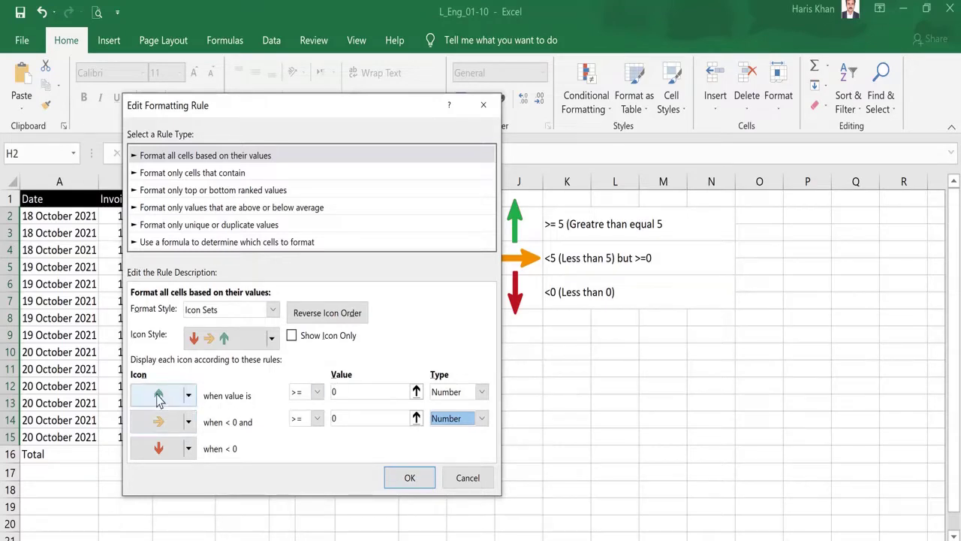
{"action": "left_click", "coordinate": [335, 391]}
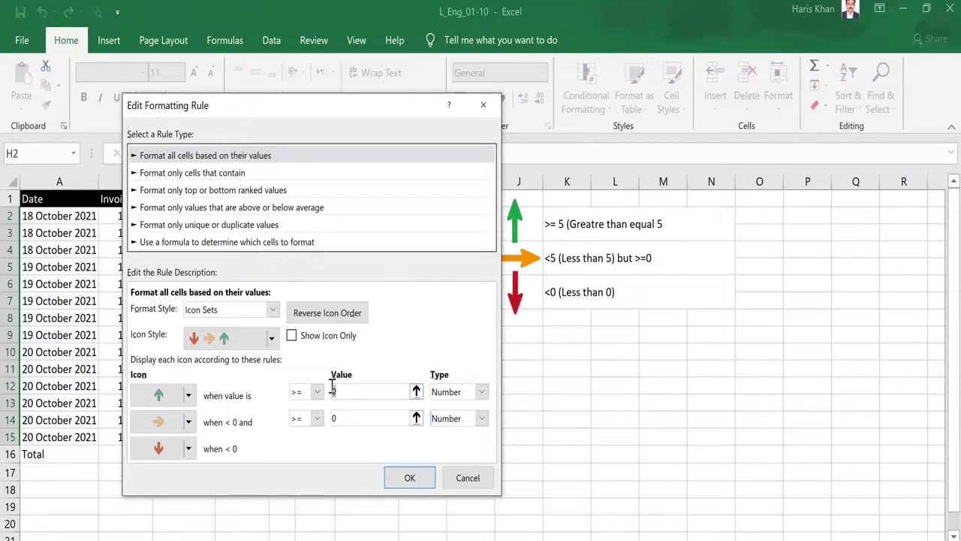
{"action": "type", "text": "5"}
{"action": "left_click", "coordinate": [295, 424]}
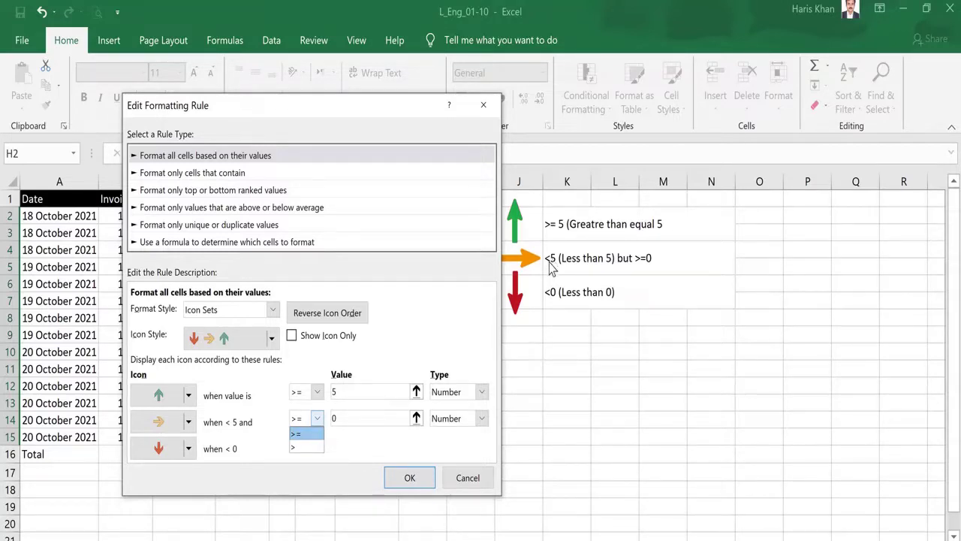
{"action": "left_click", "coordinate": [317, 420]}
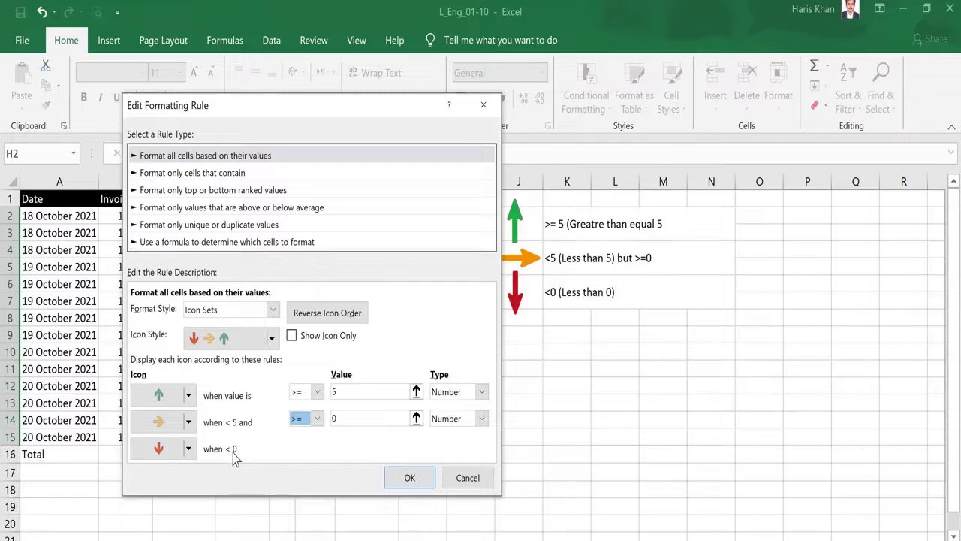
{"action": "left_click", "coordinate": [411, 478]}
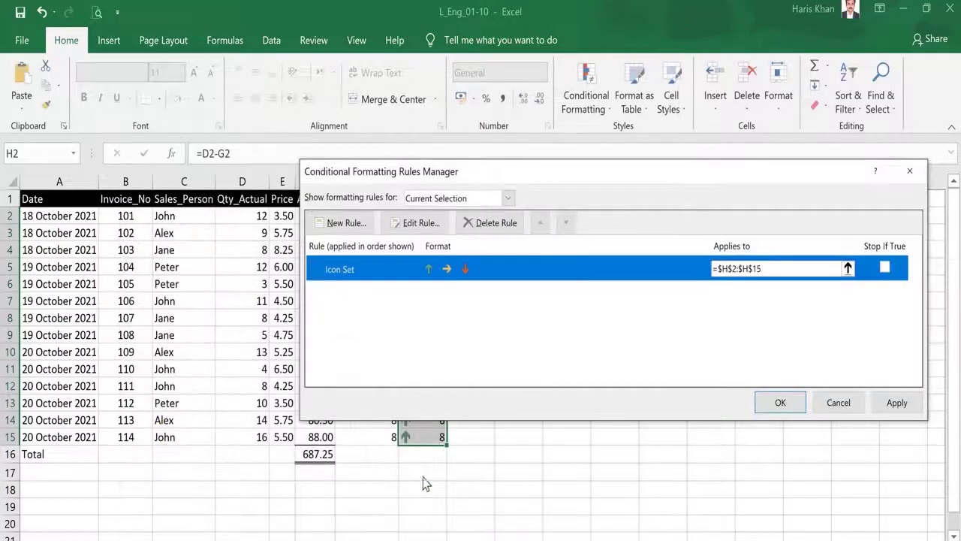
{"action": "left_click", "coordinate": [772, 403]}
{"action": "left_click", "coordinate": [563, 335]}
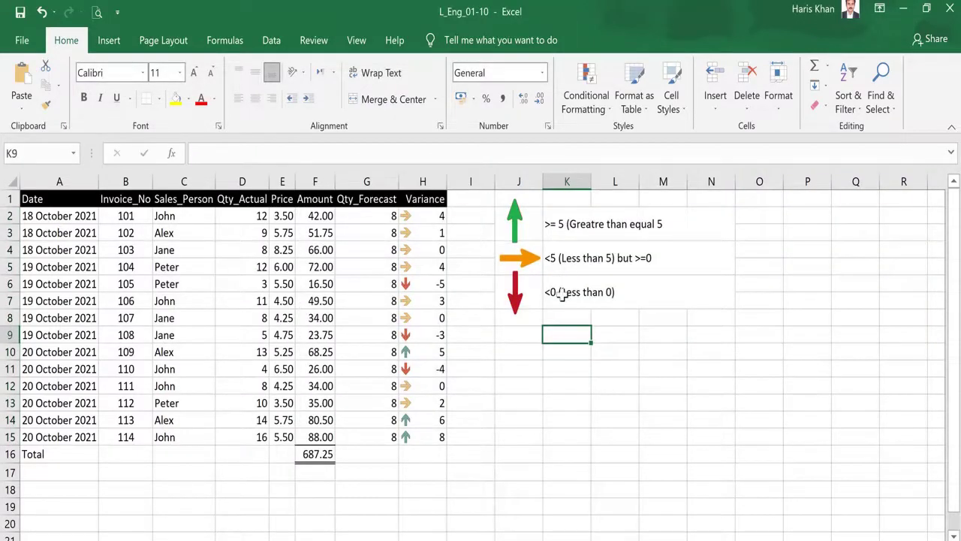
Step: Check the arrow icons of the variances in H6, H9:H11, H14 and H15 against the threshold legend beside the table
{"action": "left_click", "coordinate": [562, 316]}
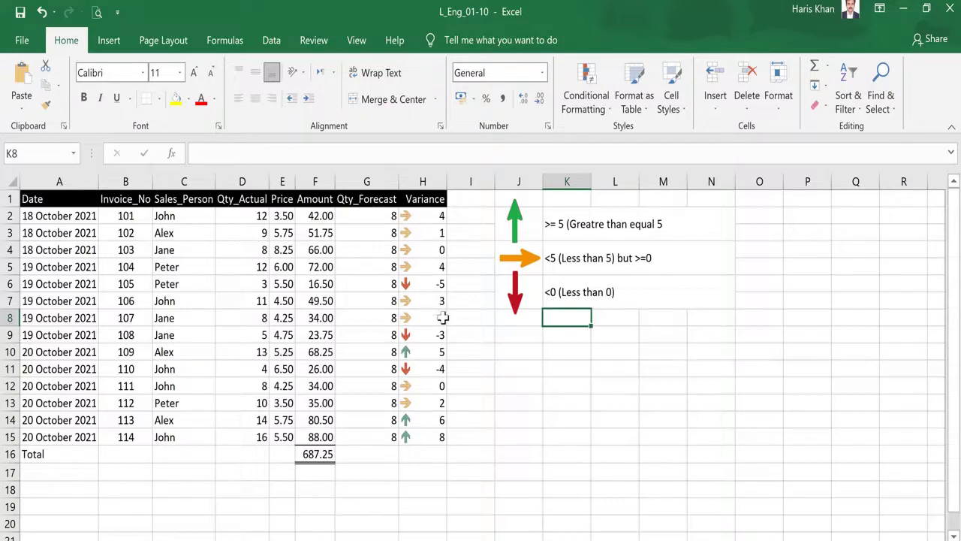
{"action": "left_click", "coordinate": [434, 284]}
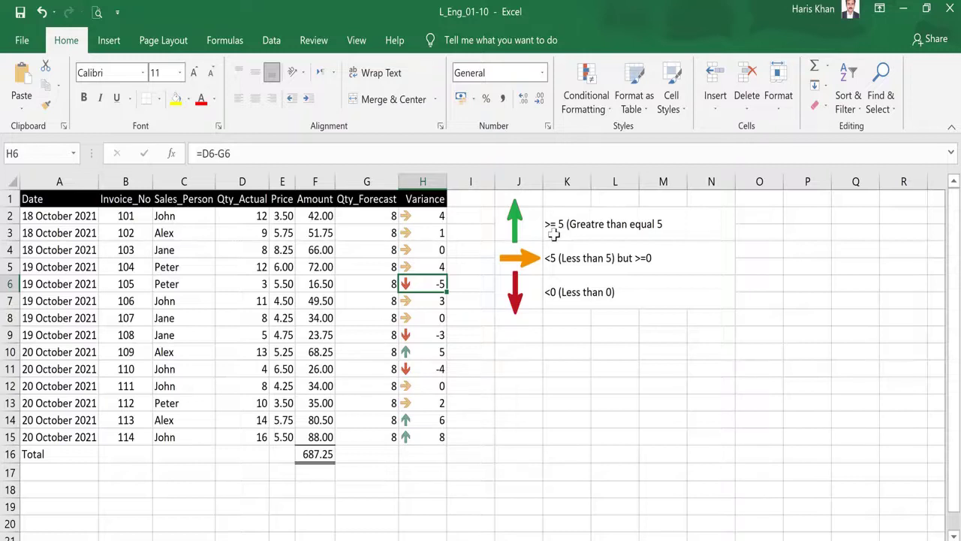
{"action": "left_click", "coordinate": [418, 350]}
{"action": "left_click", "coordinate": [418, 425]}
{"action": "left_click", "coordinate": [424, 437]}
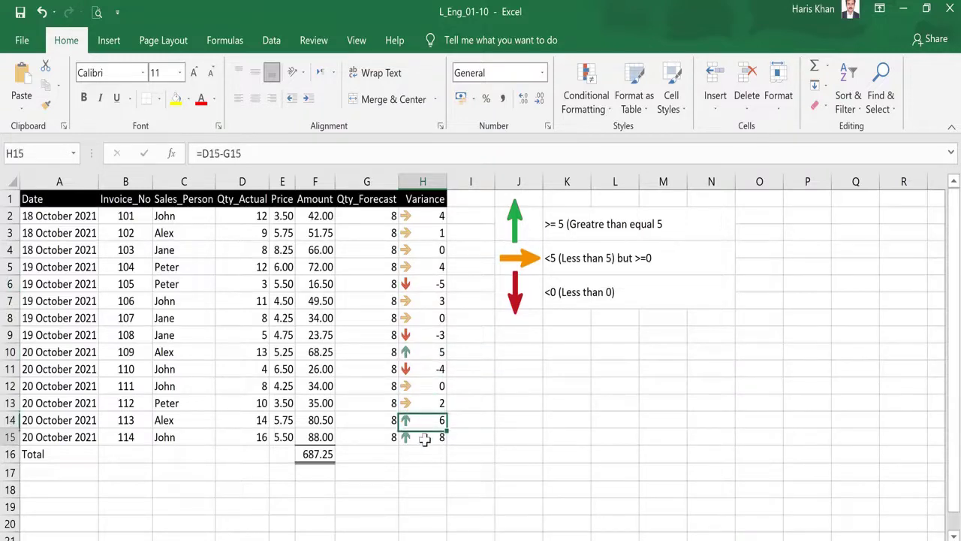
{"action": "left_click", "coordinate": [425, 354]}
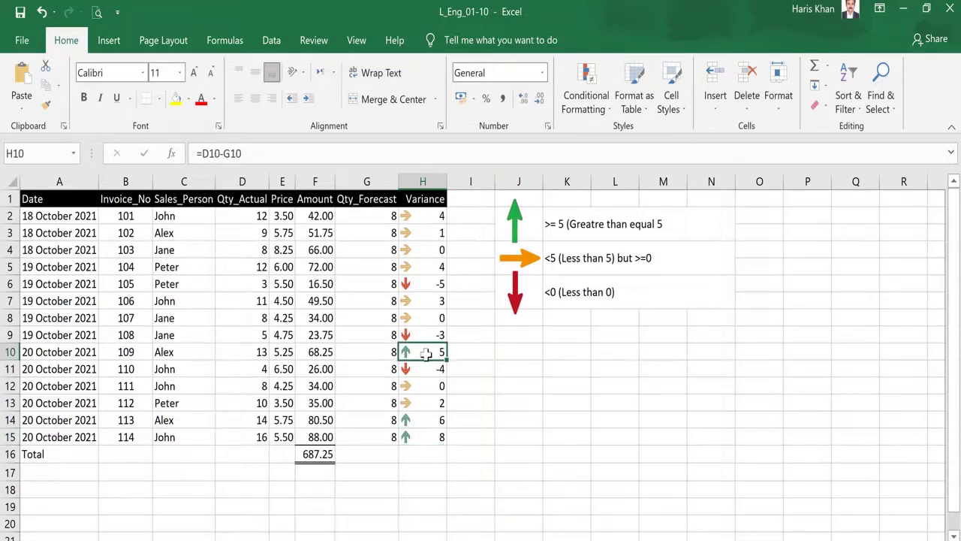
{"action": "left_click", "coordinate": [425, 423]}
{"action": "left_click", "coordinate": [412, 438]}
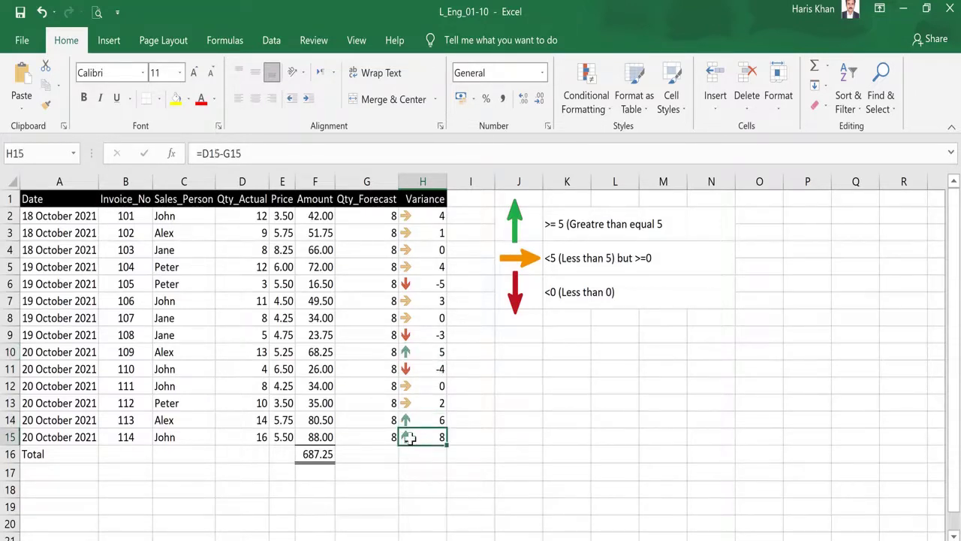
{"action": "left_click", "coordinate": [415, 354]}
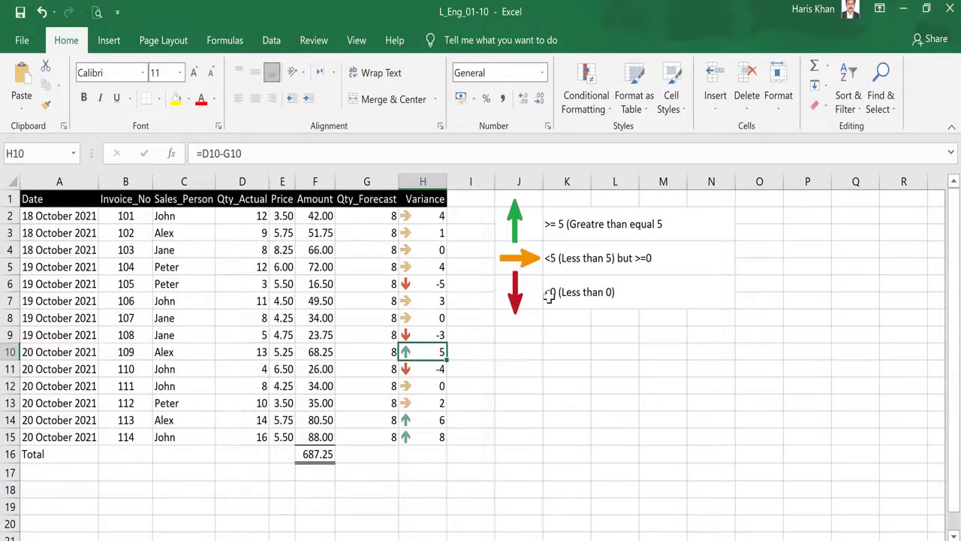
{"action": "left_click", "coordinate": [417, 284]}
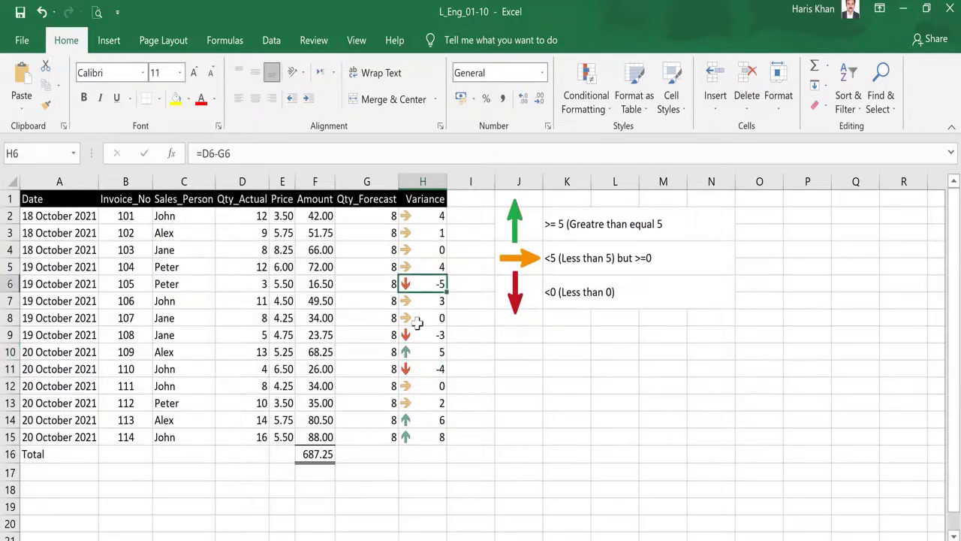
{"action": "left_click", "coordinate": [417, 335]}
{"action": "left_click", "coordinate": [420, 368]}
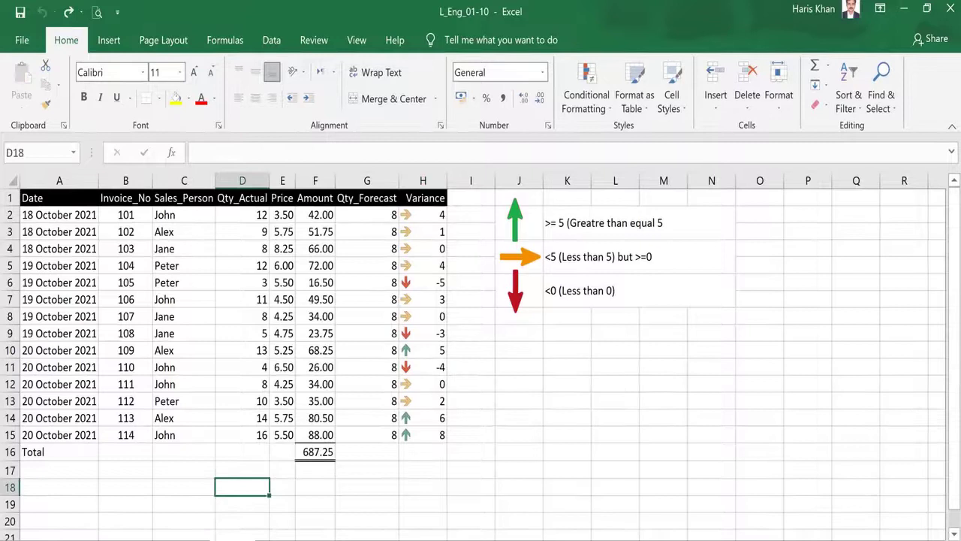
Step: Examine the actual quantity, forecast and variance formula of the table's last record in row 15
{"action": "key", "text": "Up"}
{"action": "key", "text": "Up"}
{"action": "key", "text": "Up"}
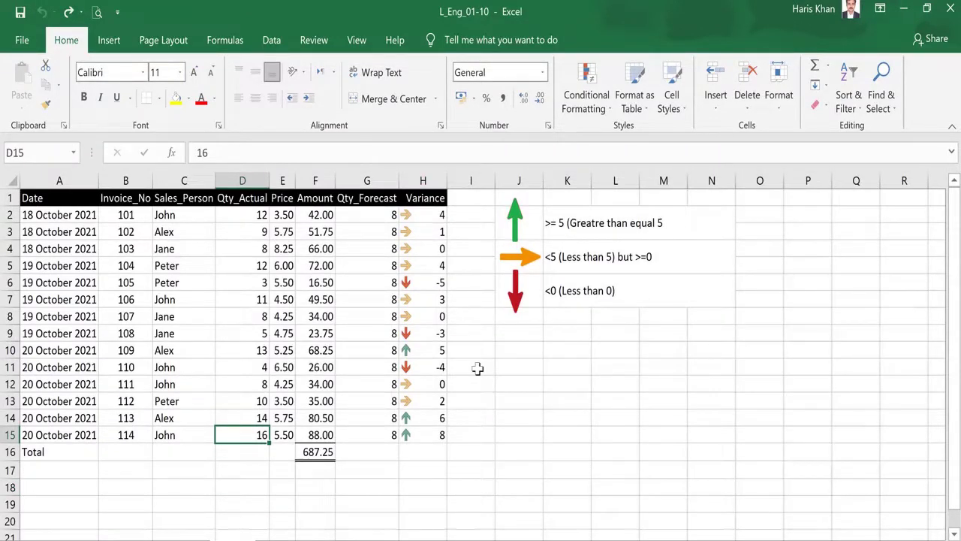
{"action": "key", "text": "Right"}
{"action": "key", "text": "Right"}
{"action": "key", "text": "Right"}
{"action": "key", "text": "Right"}
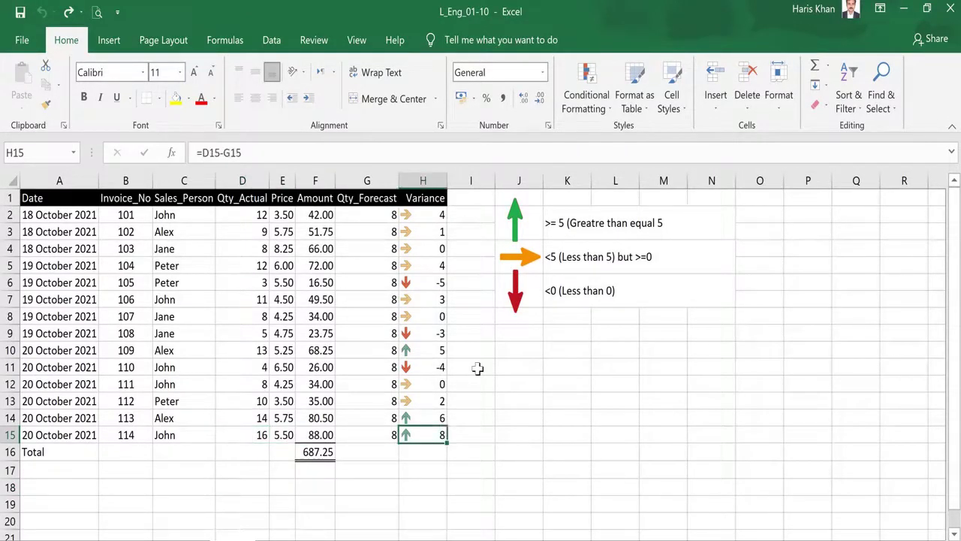
{"action": "key", "text": "Left"}
{"action": "key", "text": "Left"}
{"action": "key", "text": "Left"}
{"action": "key", "text": "Left"}
{"action": "key", "text": "Left"}
{"action": "key", "text": "Left"}
{"action": "key", "text": "Right"}
{"action": "key", "text": "Right"}
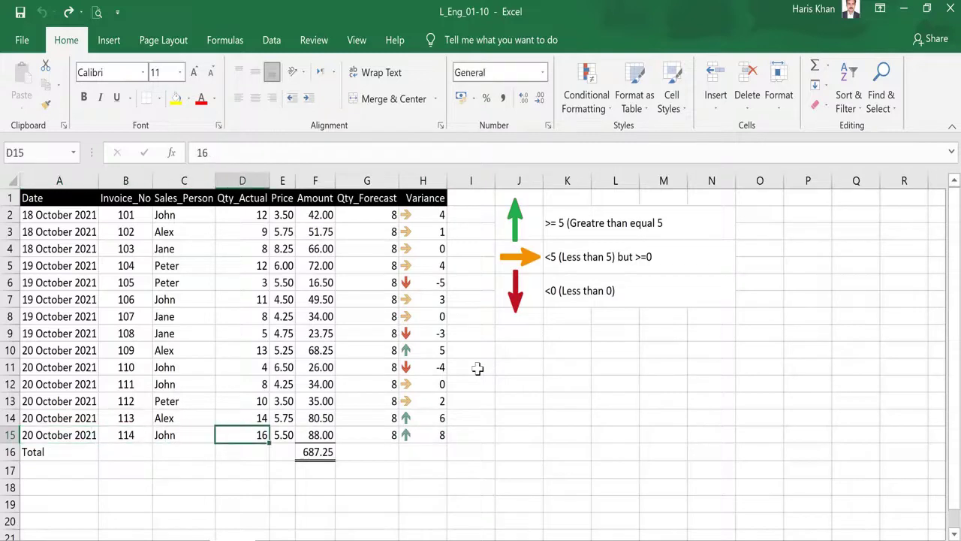
Step: Enter 15 in D18 as the actual quantity and 8 in G18 as the forecast quantity
{"action": "key", "text": "Down"}
{"action": "key", "text": "Down"}
{"action": "key", "text": "Down"}
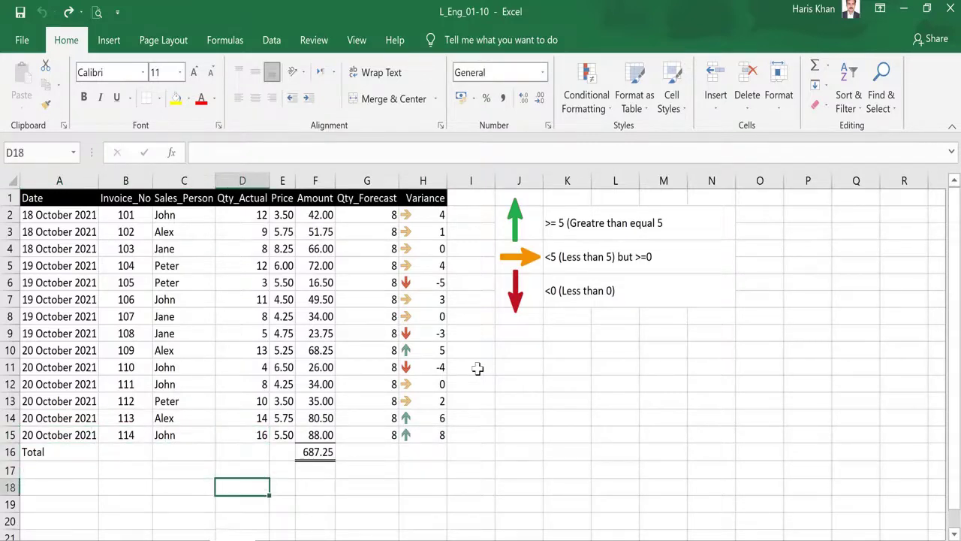
{"action": "type", "text": "15"}
{"action": "key", "text": "ctrl+Return"}
{"action": "key", "text": "Right"}
{"action": "key", "text": "Right"}
{"action": "key", "text": "Right"}
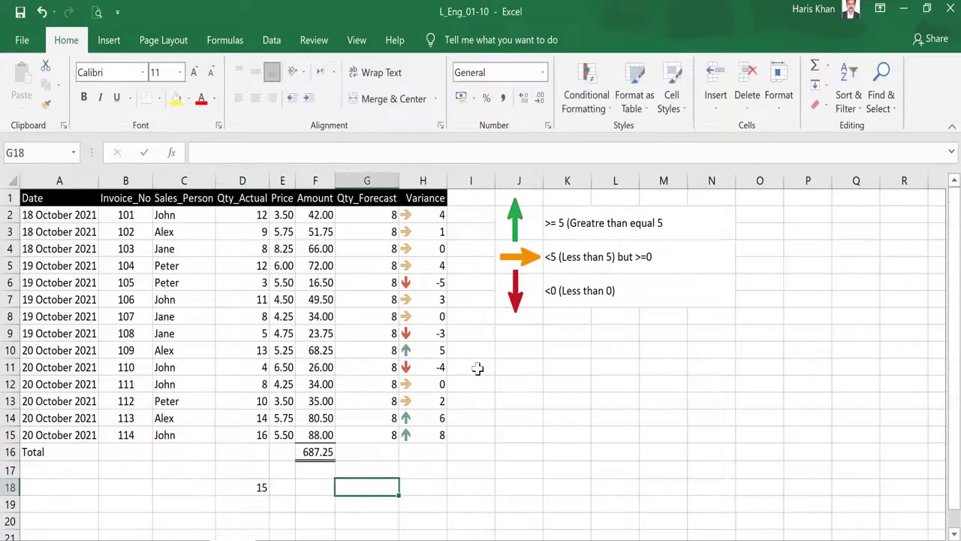
{"action": "type", "text": "8"}
{"action": "key", "text": "Right"}
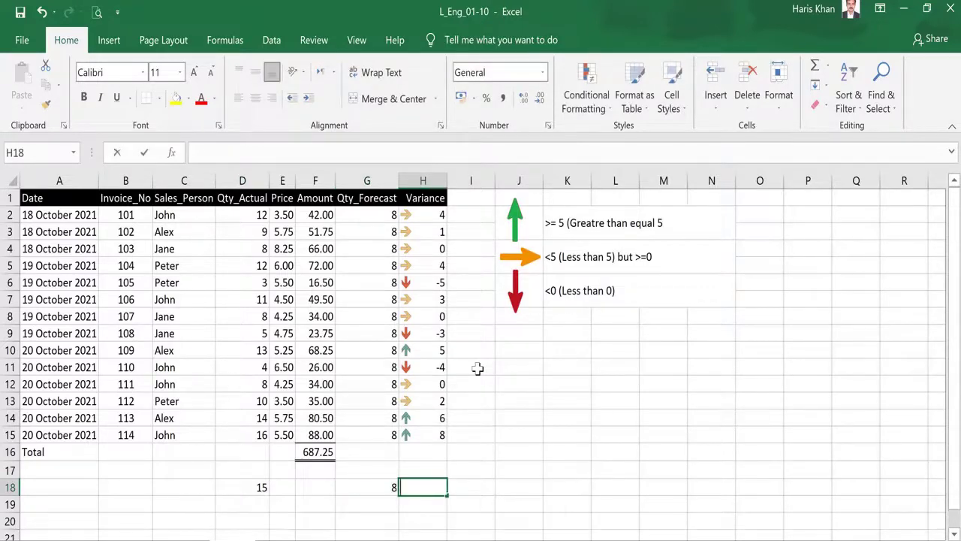
Step: Enter the variance formula =D18-G18 in H18
{"action": "type", "text": "="}
{"action": "key", "text": "Left"}
{"action": "key", "text": "Left"}
{"action": "key", "text": "Left"}
{"action": "key", "text": "Left"}
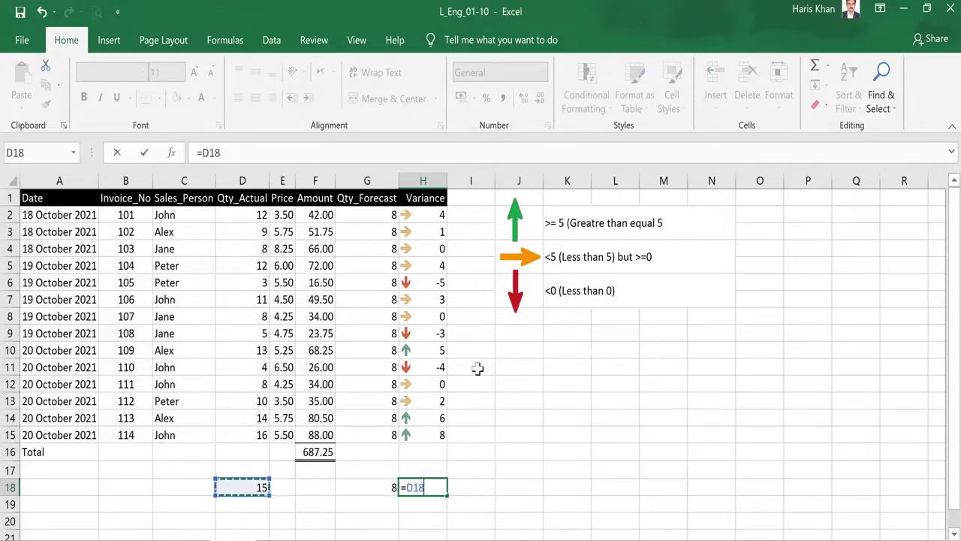
{"action": "type", "text": "-"}
{"action": "key", "text": "Left"}
{"action": "key", "text": "ctrl+Return"}
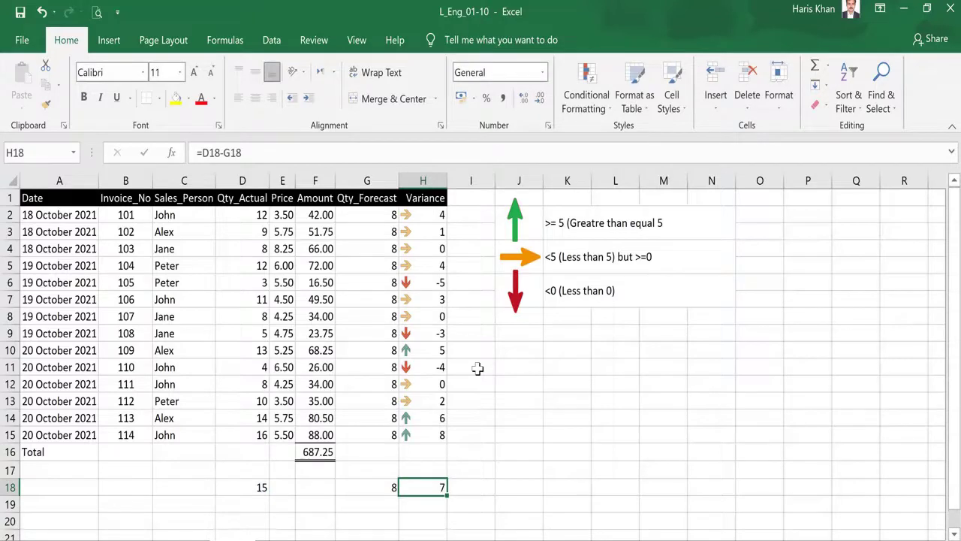
Step: Copy the variance cell H15 and paste it into H18 together with its conditional formatting
{"action": "key", "text": "Left"}
{"action": "key", "text": "Right"}
{"action": "key", "text": "Up"}
{"action": "key", "text": "Up"}
{"action": "key", "text": "Up"}
{"action": "key", "text": "ctrl+c"}
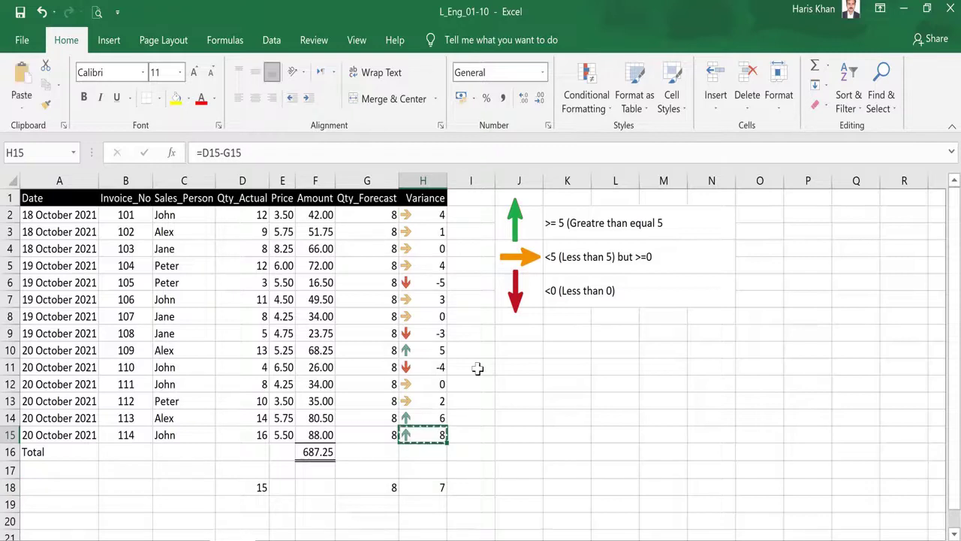
{"action": "key", "text": "Down"}
{"action": "key", "text": "Down"}
{"action": "key", "text": "Down"}
{"action": "key", "text": "ctrl+v"}
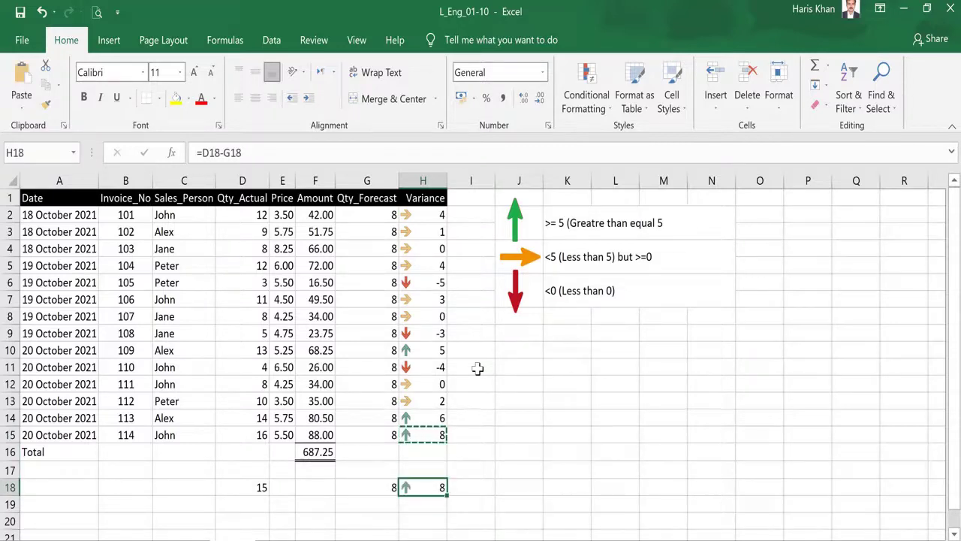
{"action": "key", "text": "Escape"}
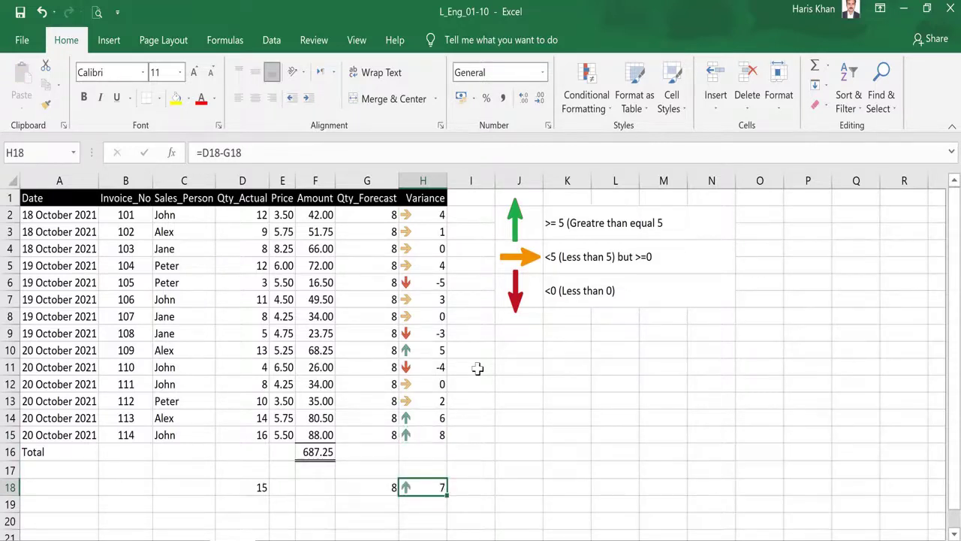
Step: Review the actual and forecast quantities in row 18 behind the variance in H18
{"action": "key", "text": "Left"}
{"action": "key", "text": "Left"}
{"action": "key", "text": "Left"}
{"action": "key", "text": "Left"}
{"action": "key", "text": "Right"}
{"action": "key", "text": "Right"}
{"action": "key", "text": "Right"}
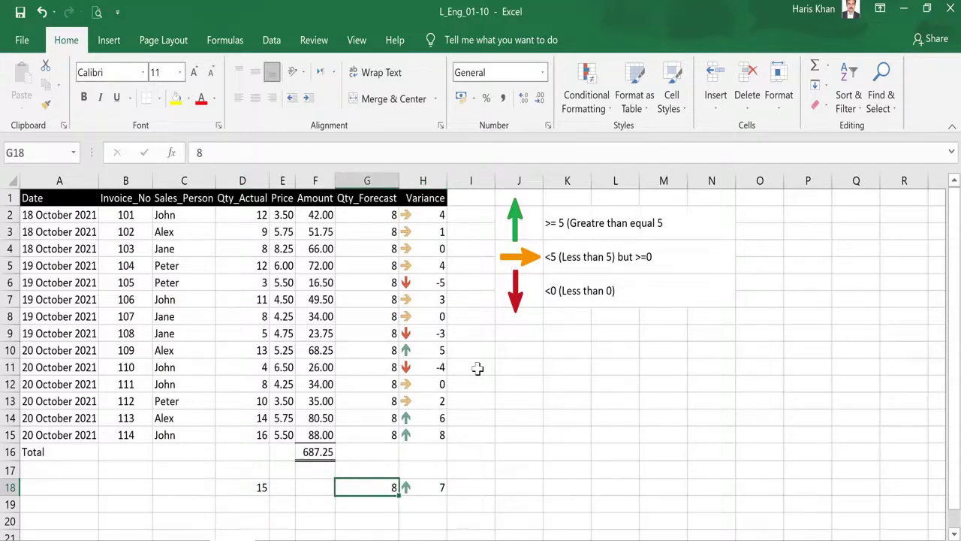
Step: Starting from H18, select all cells on the sheet that contain conditional formatting
{"action": "key", "text": "Right"}
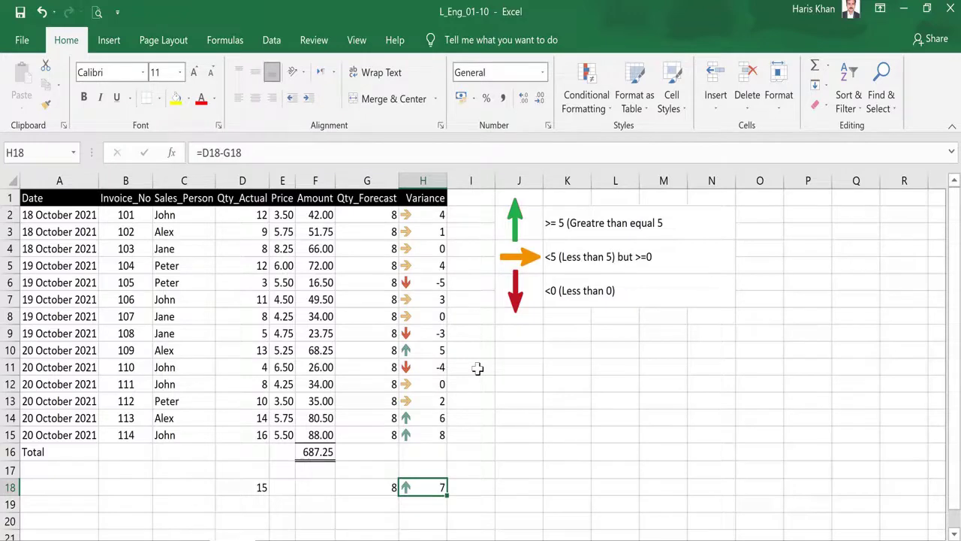
{"action": "left_click", "coordinate": [877, 107]}
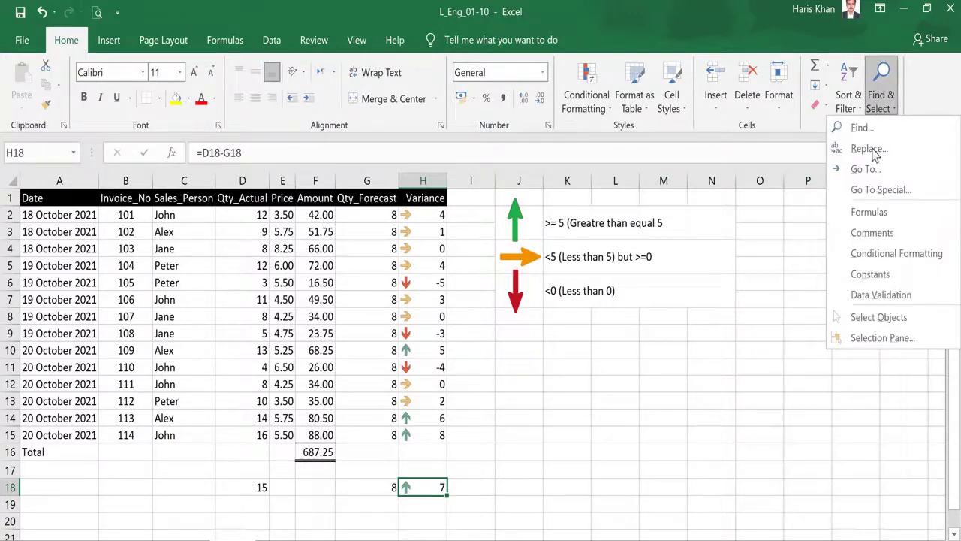
{"action": "left_click", "coordinate": [886, 255]}
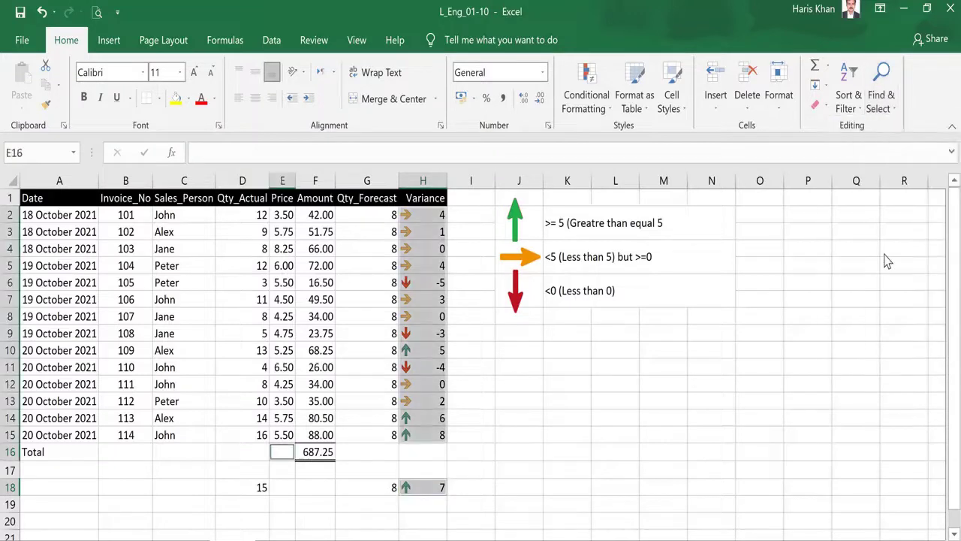